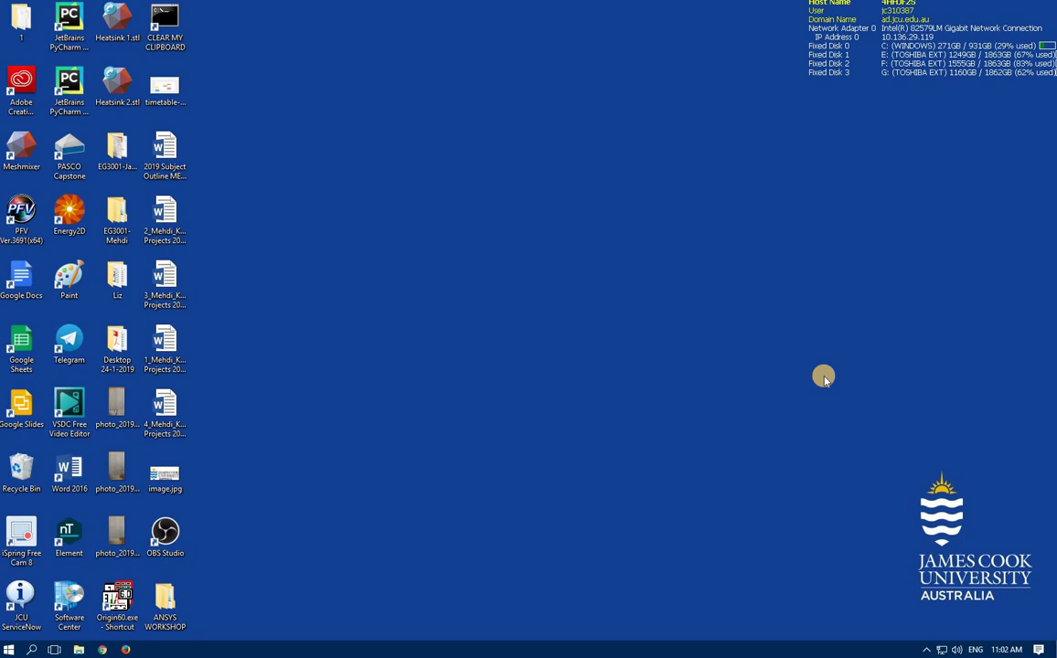
Step: Launch Workbench 18.2 from the ANSYS 18.2 programs and maximize its window
left_click(12, 651)
scroll(92, 429, "down", 3)
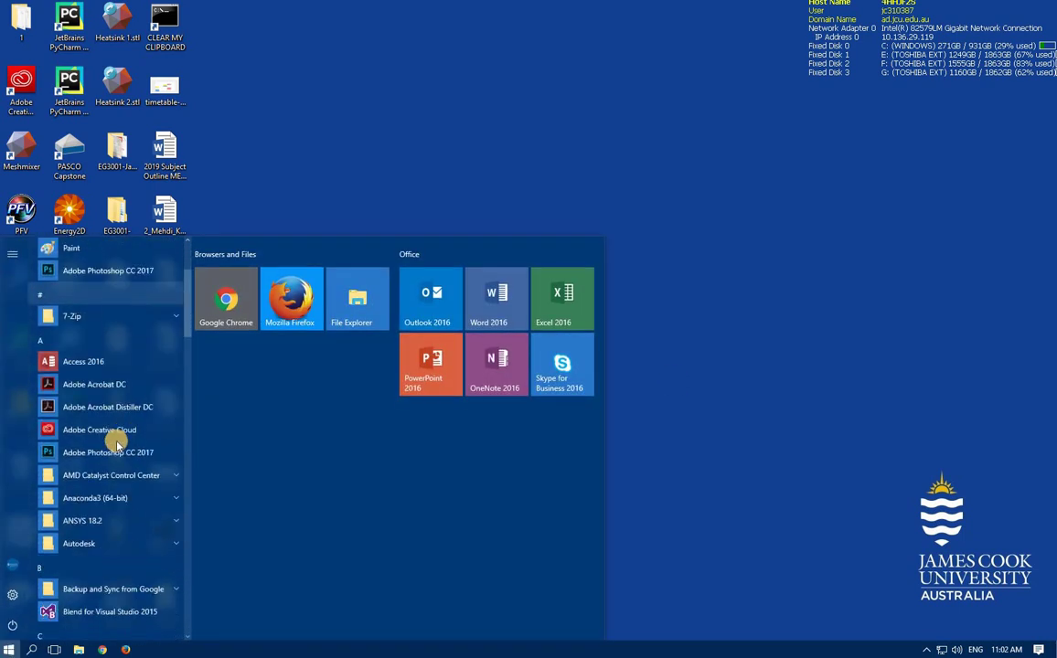
scroll(113, 373, "down", 3)
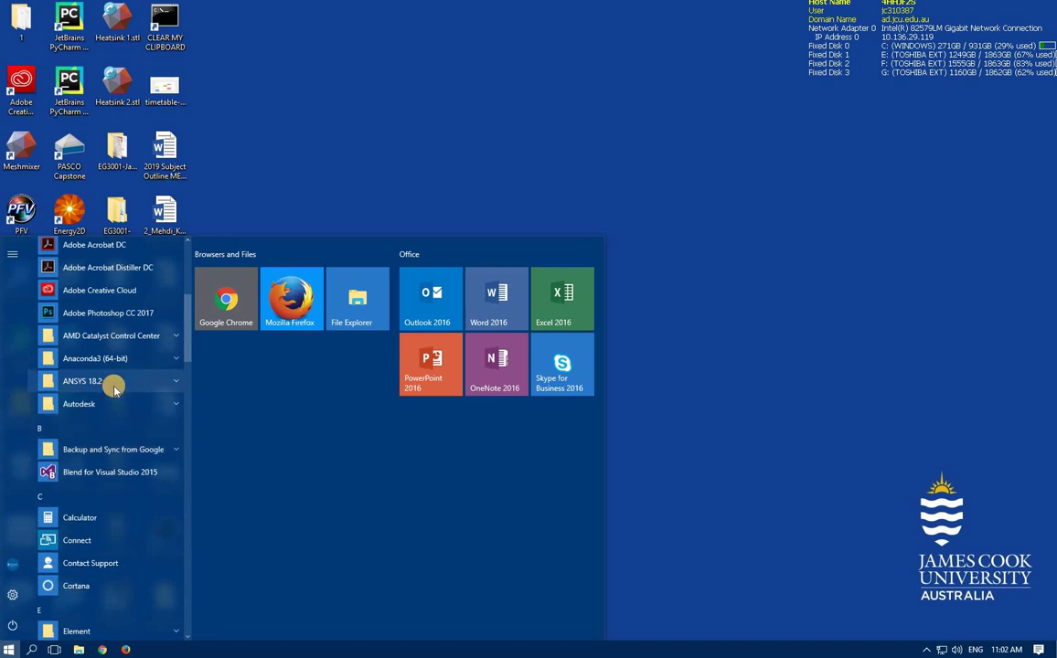
left_click(112, 384)
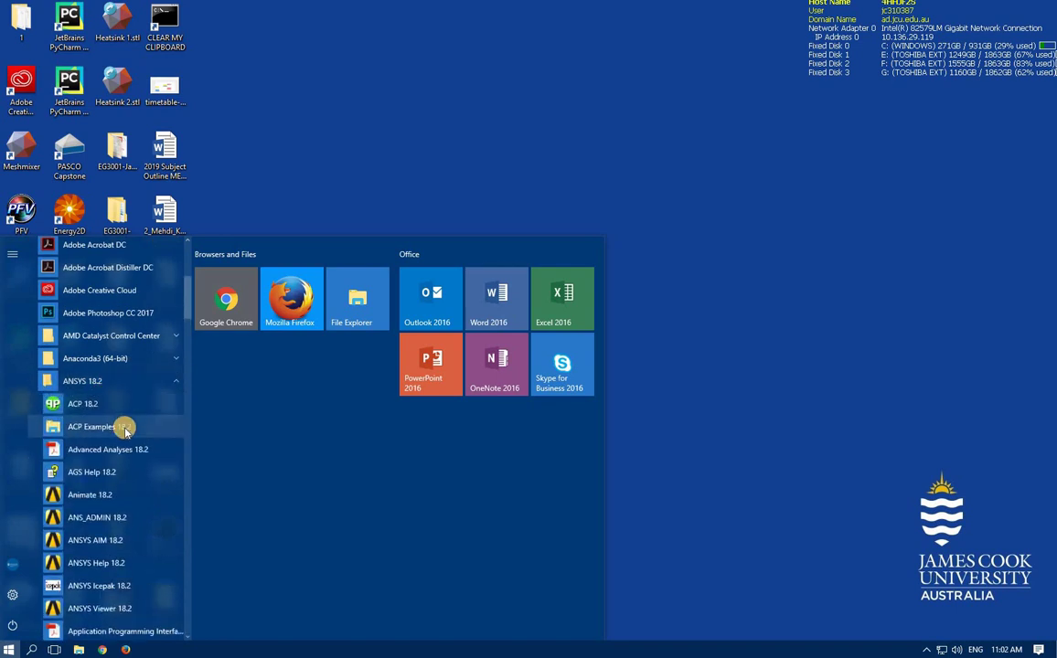
scroll(125, 432, "down", 5)
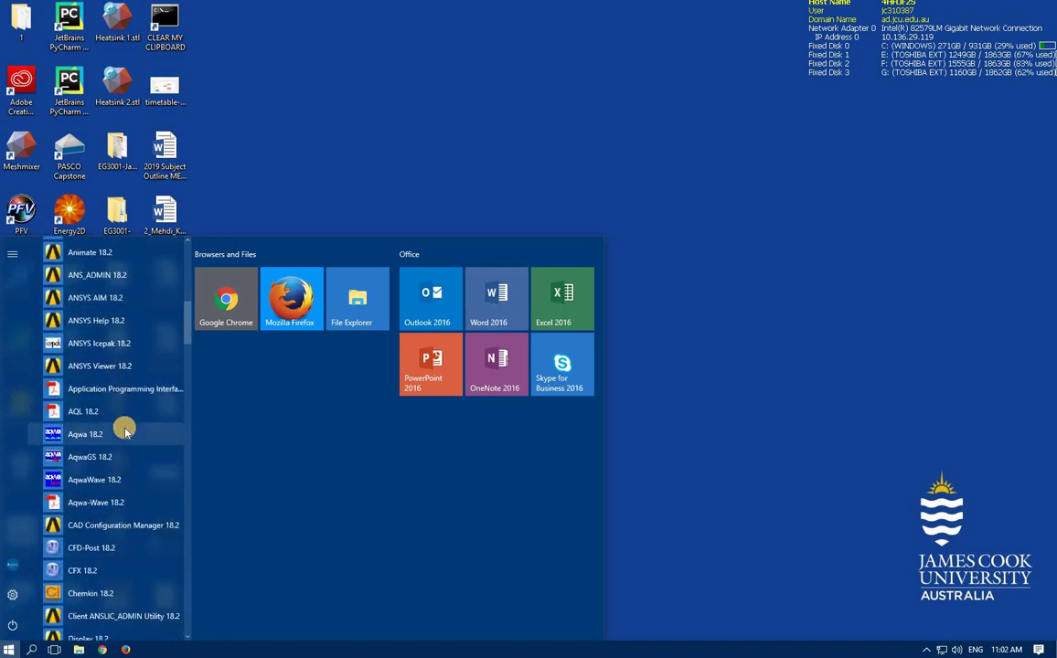
scroll(124, 432, "down", 4)
scroll(124, 432, "up", 3)
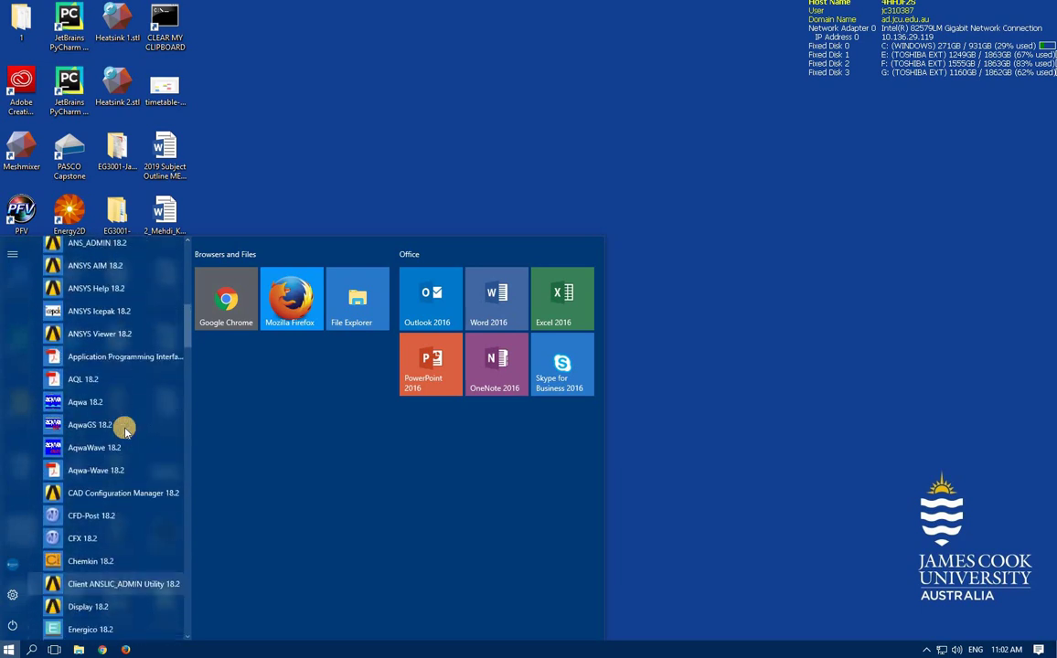
scroll(124, 430, "down", 8)
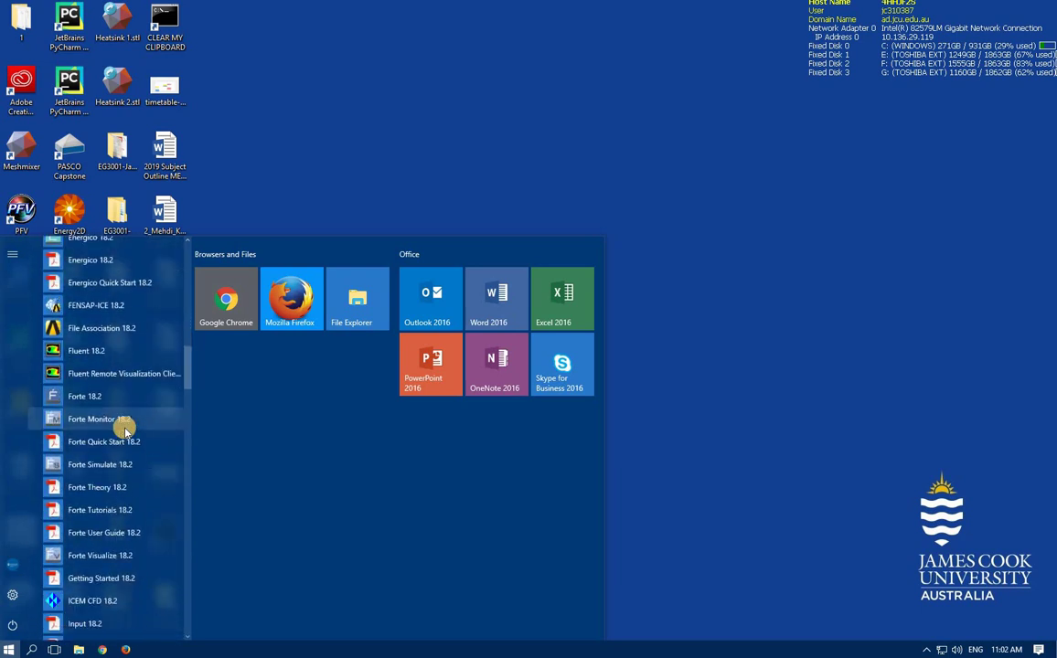
scroll(124, 429, "down", 10)
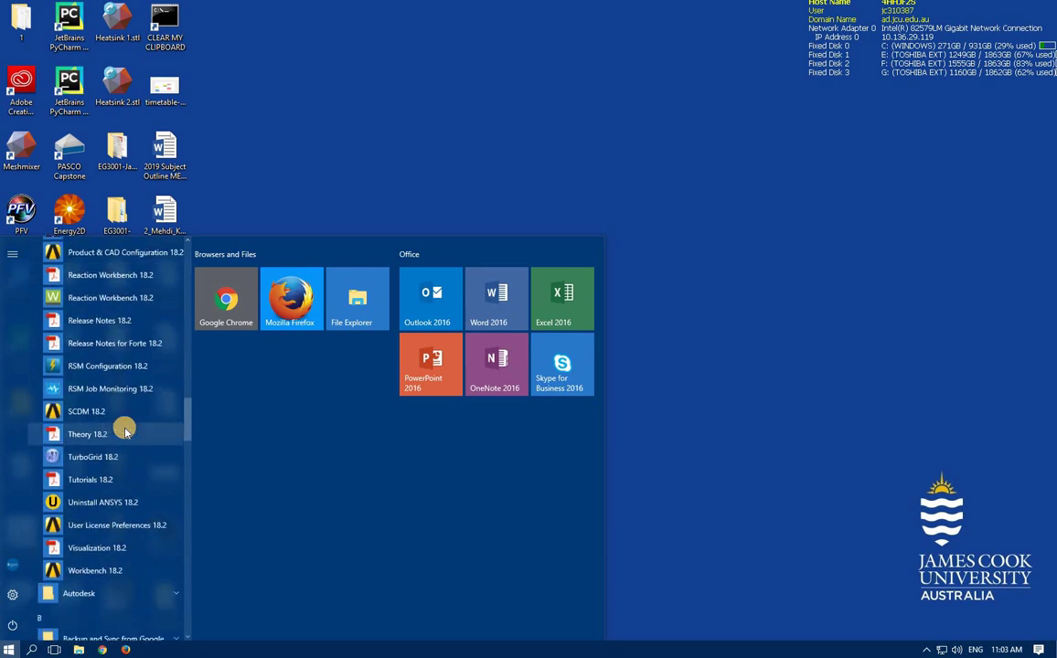
scroll(110, 485, "down", 1)
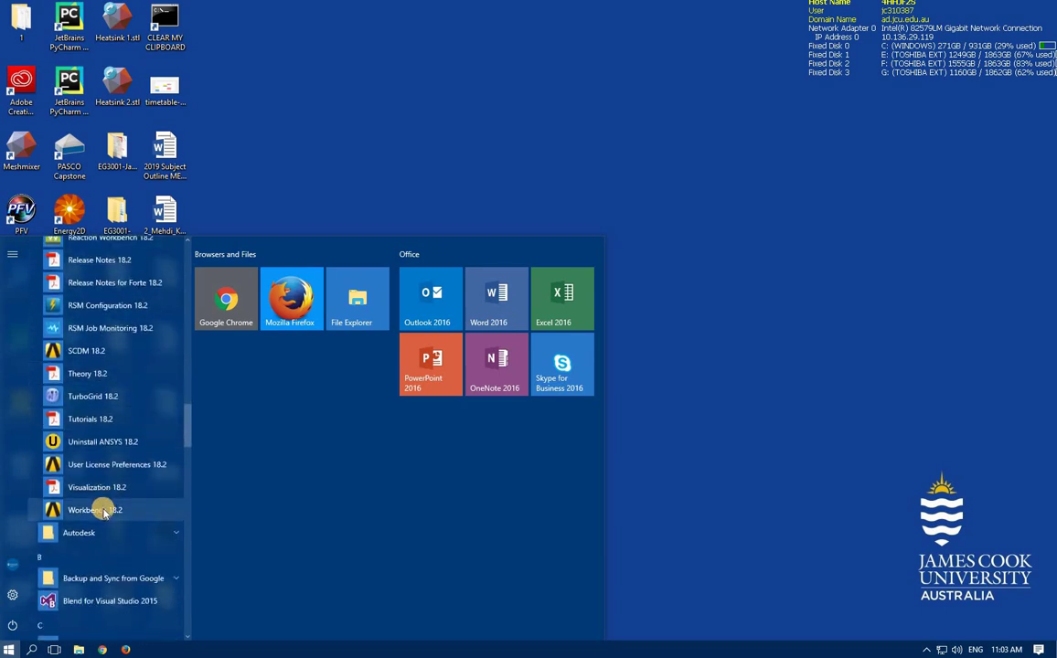
left_click(104, 513)
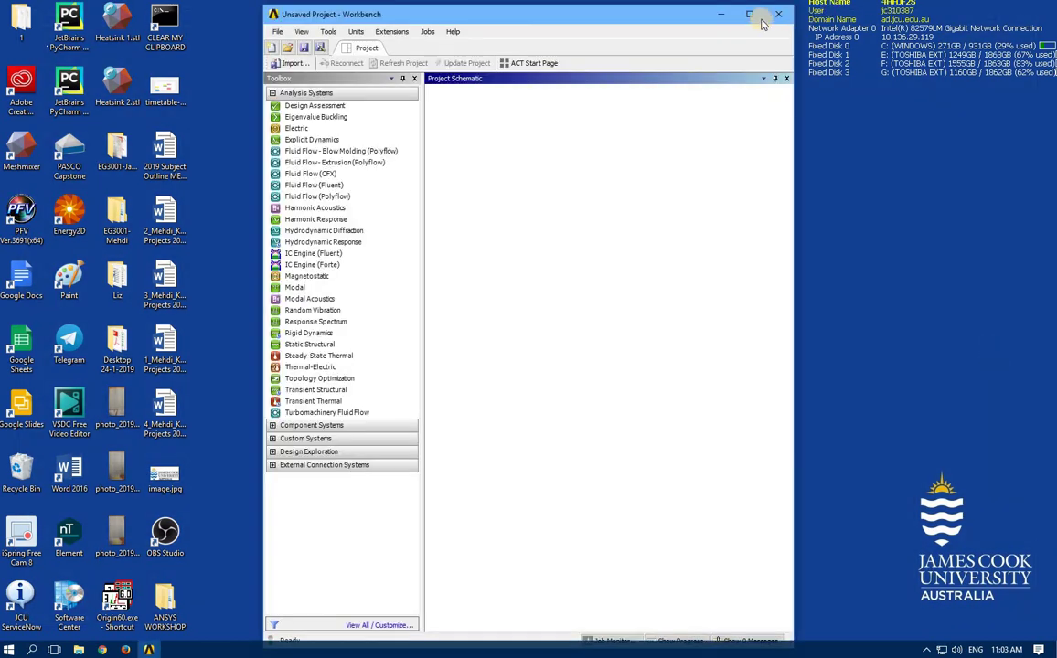
double_click(700, 14)
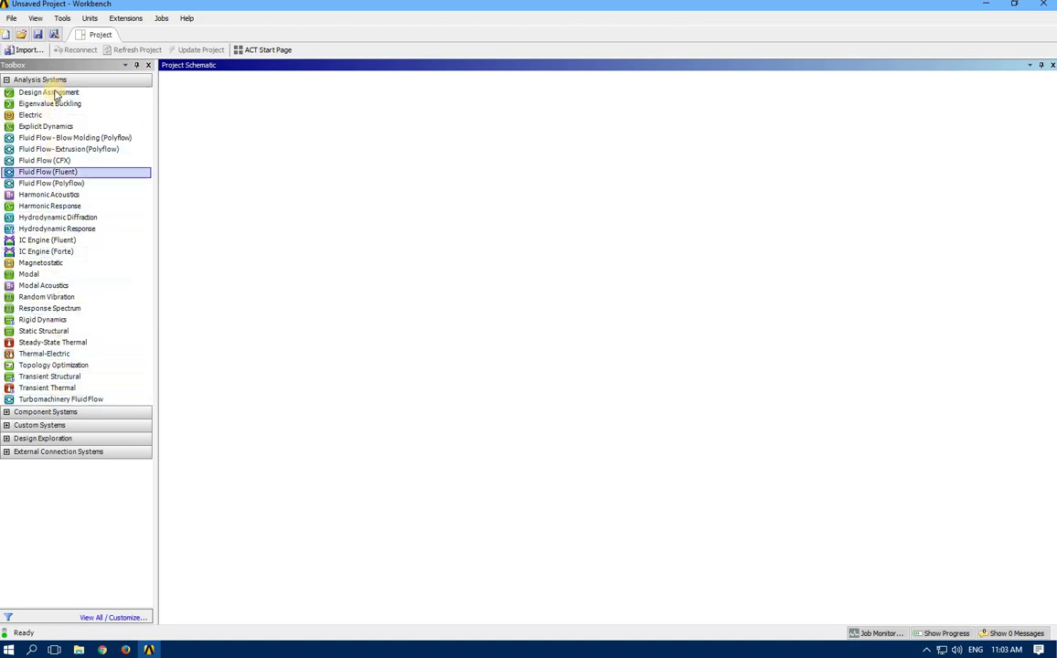
Step: Examine the available analysis systems, including the fluid flow, modal, thermal and static structural types
left_click(41, 160)
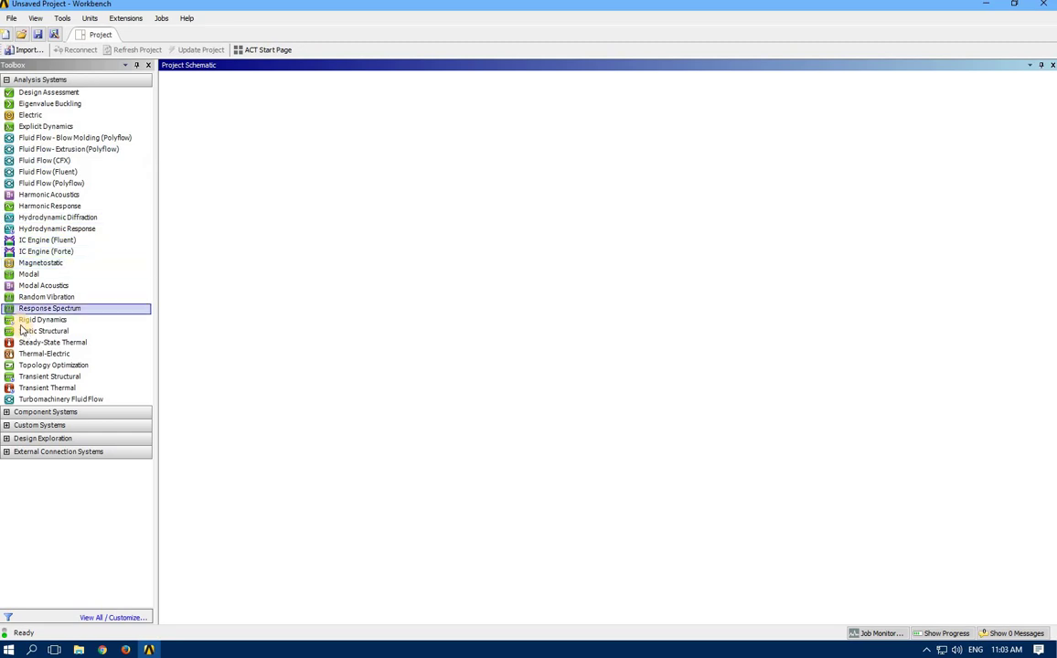
left_click(44, 251)
left_click(50, 365)
left_click(45, 354)
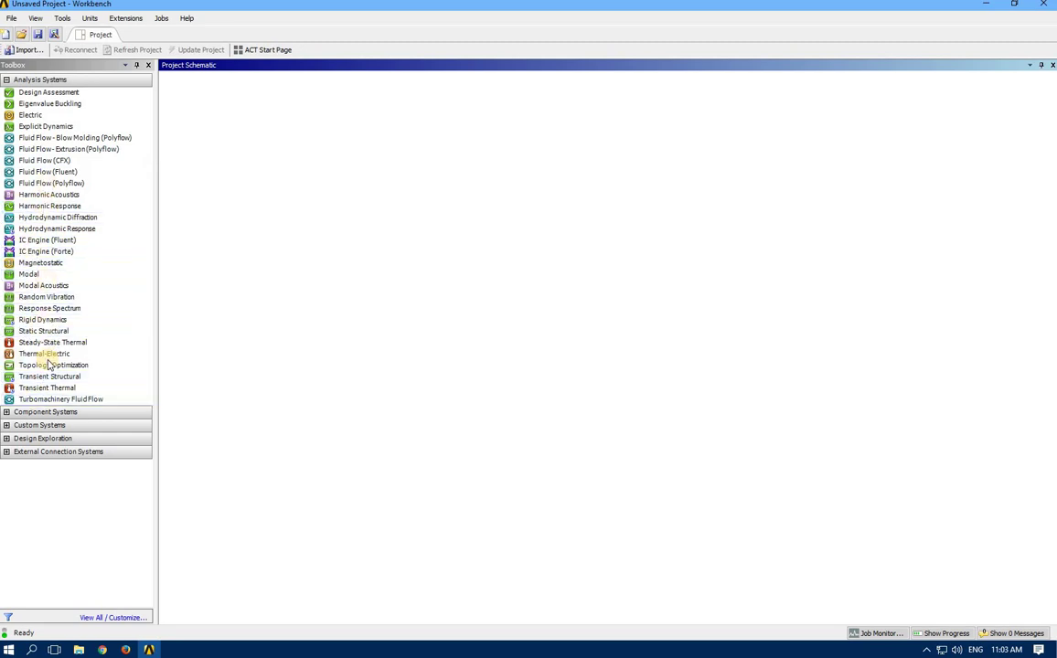
left_click(47, 387)
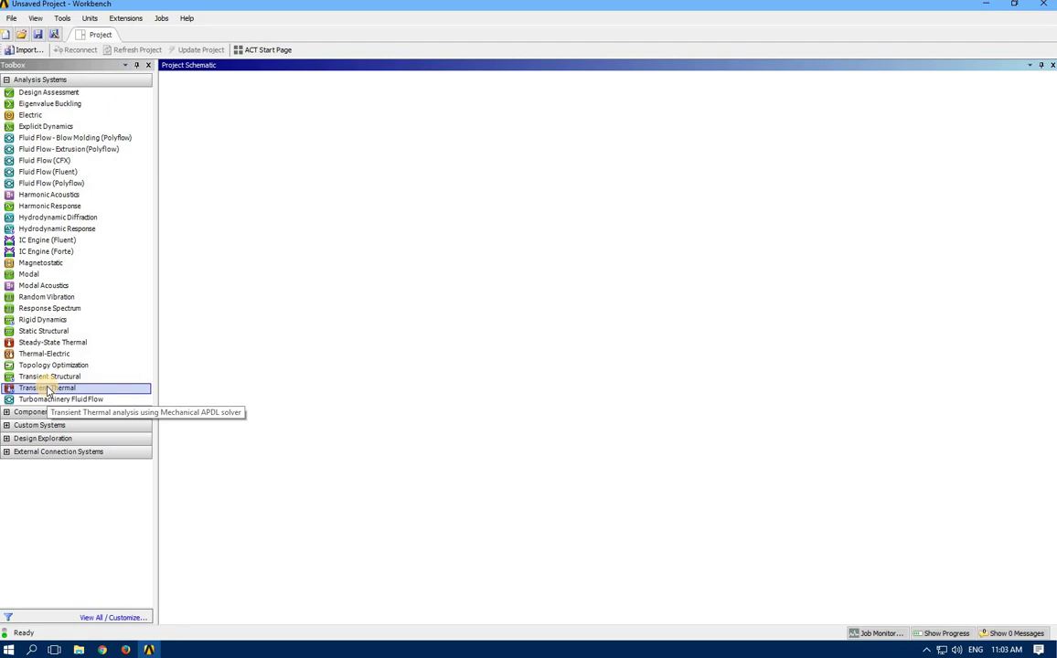
left_click(87, 275)
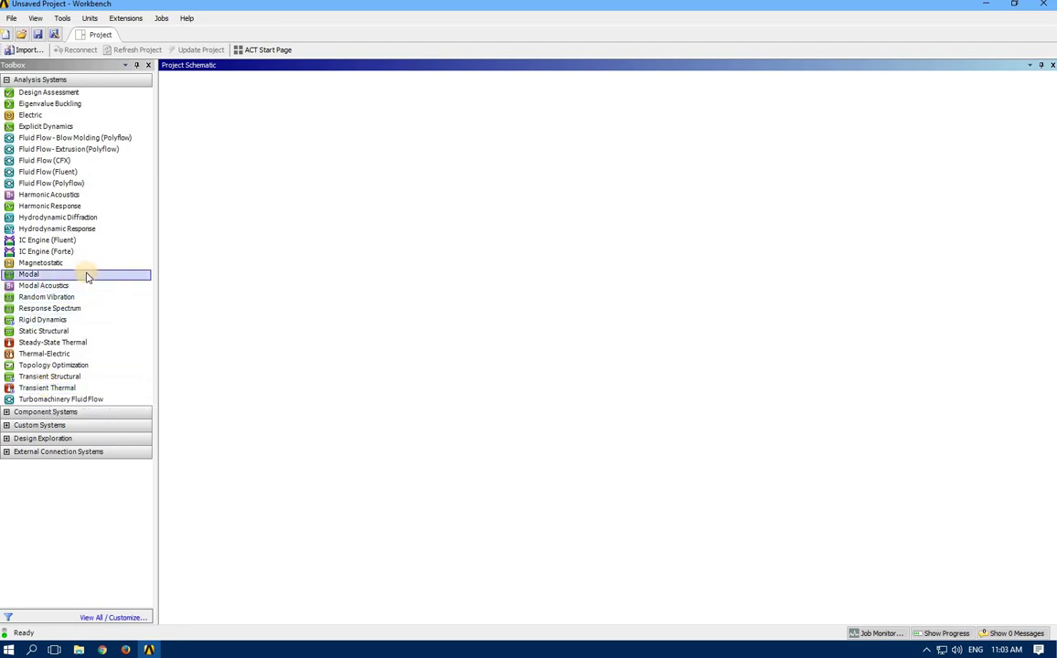
left_click(48, 354)
left_click(38, 341)
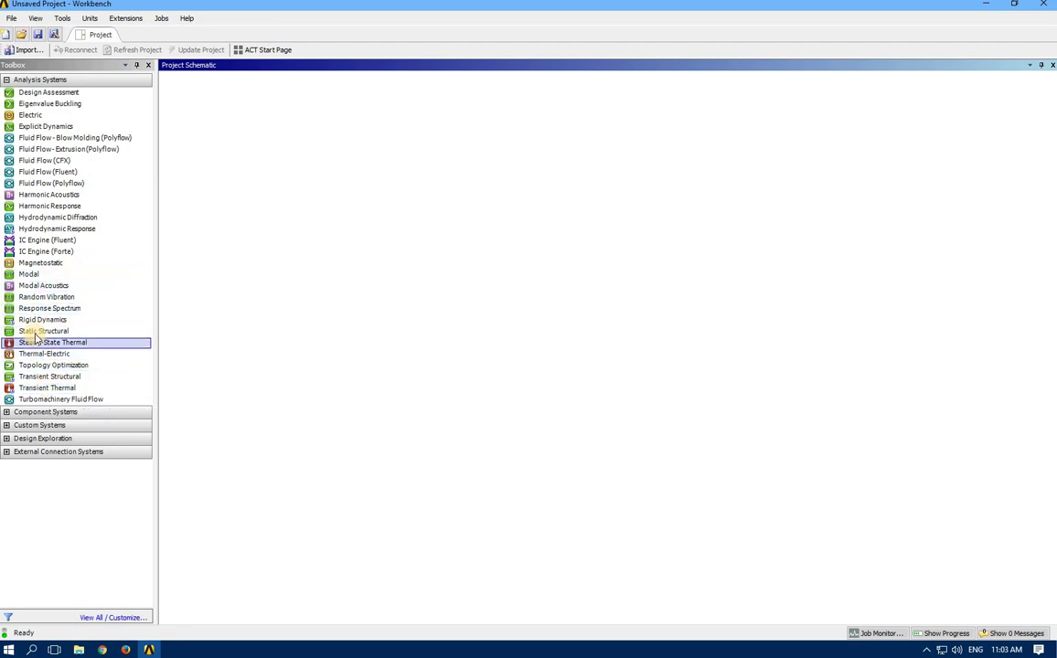
left_click(35, 334)
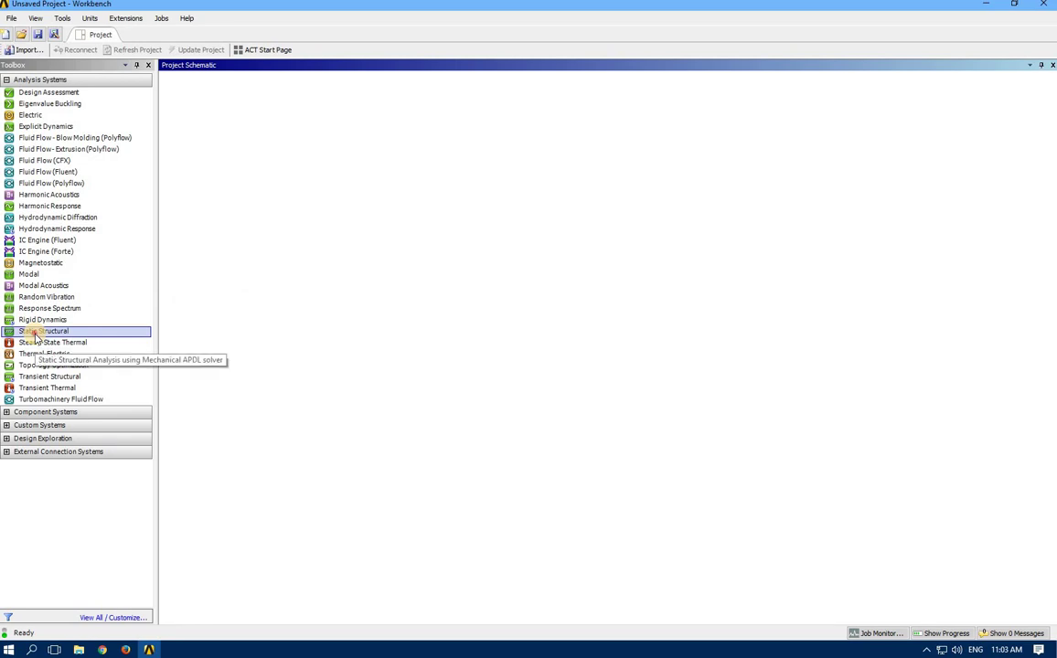
Step: Add a Static Structural analysis system to the project schematic and delete it again
double_click(18, 333)
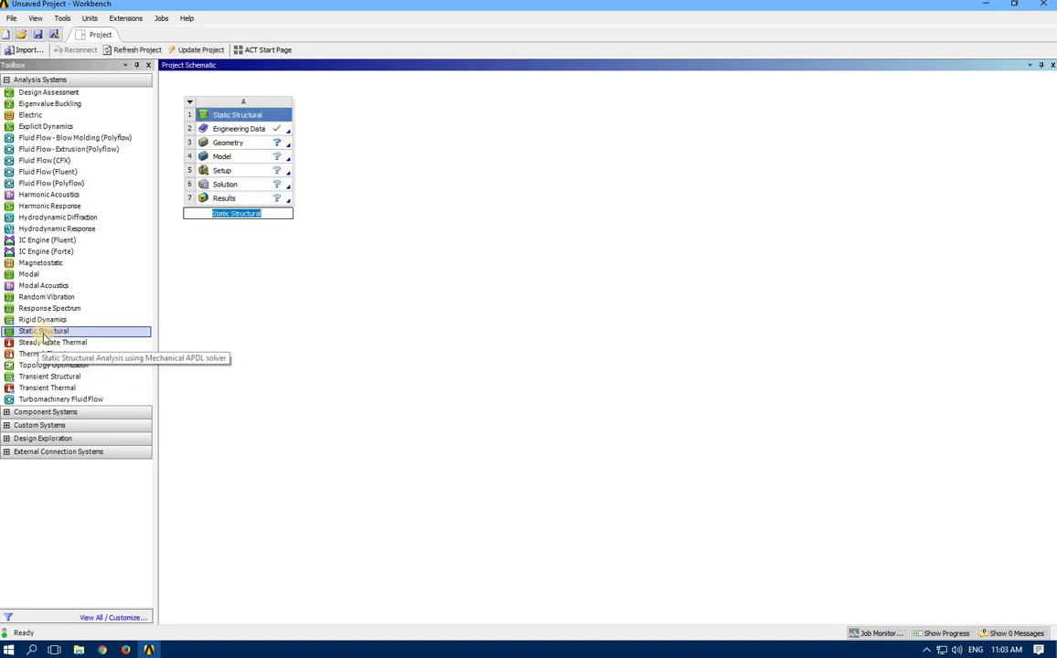
left_click(191, 103)
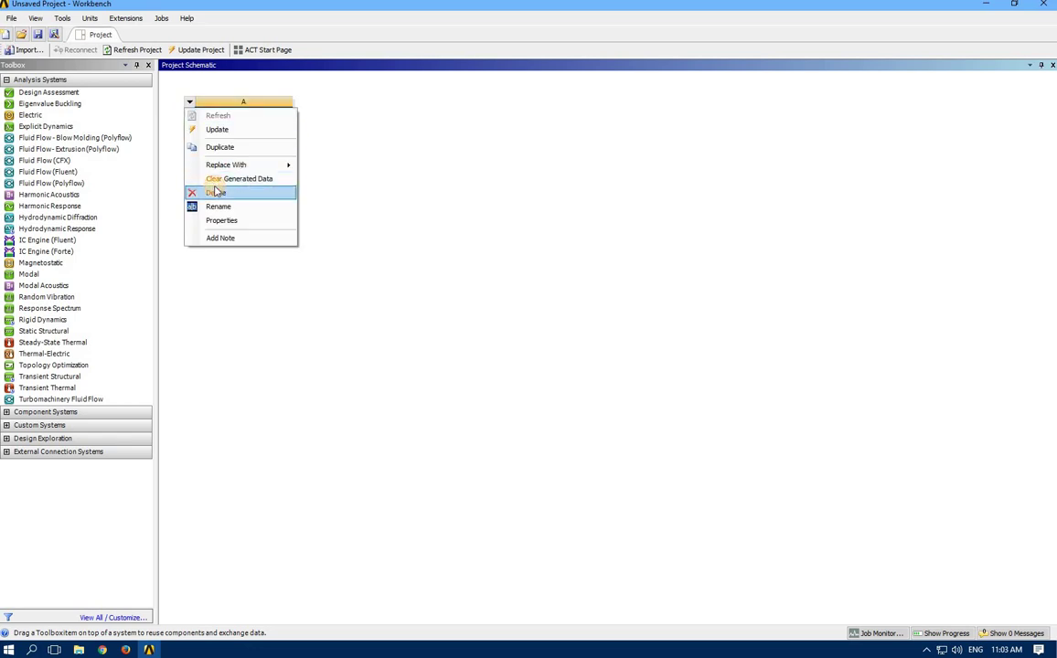
left_click(216, 192)
left_click(536, 348)
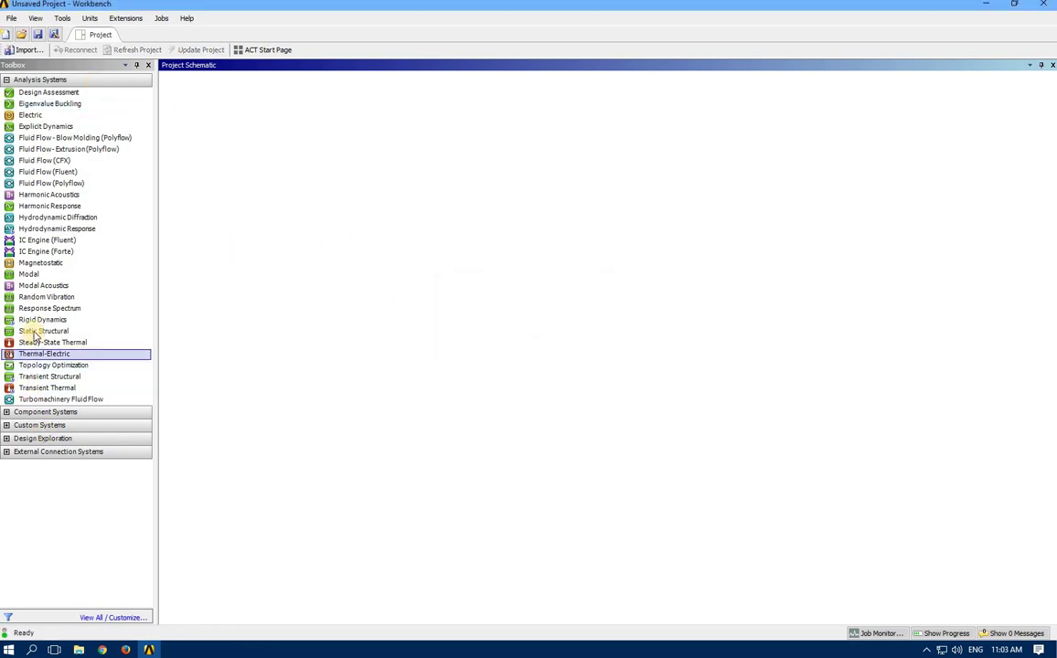
Step: Place a Static Structural analysis system in the project schematic and name it AP01
left_click_drag(33, 332, 226, 145)
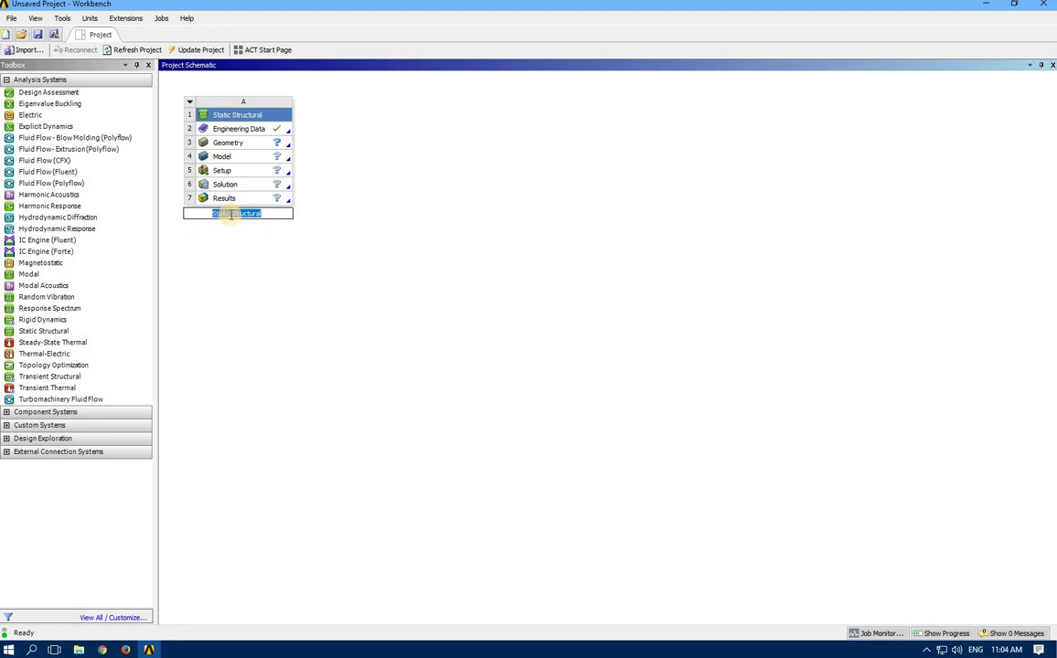
type("AP01")
key("Return")
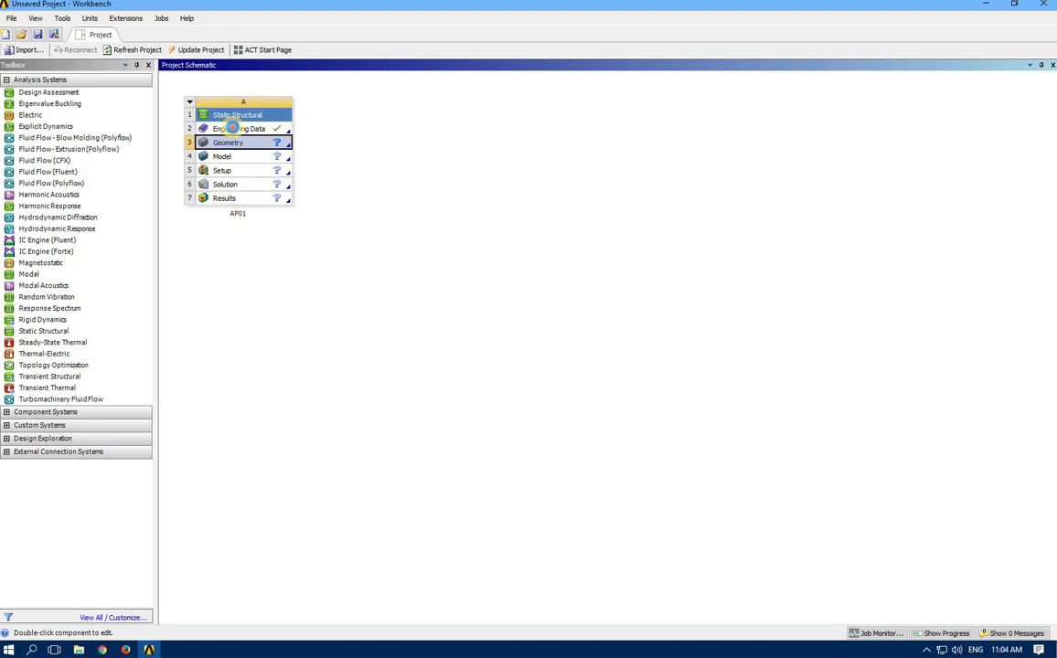
Step: Open the Engineering Data of AP01 and review the properties of Structural Steel
left_click(234, 130)
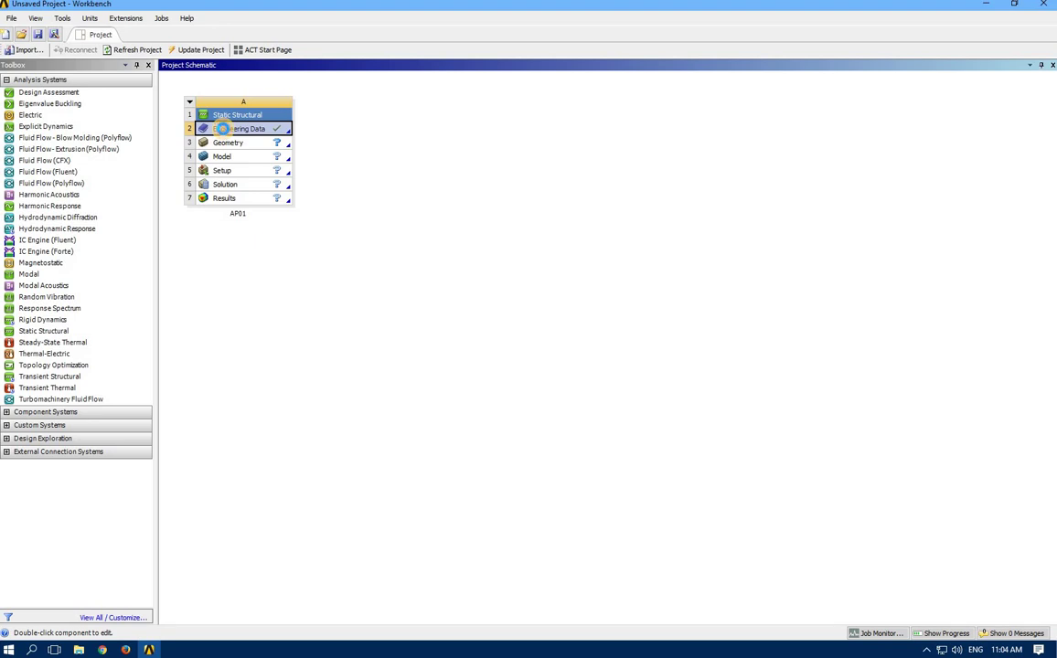
double_click(222, 129)
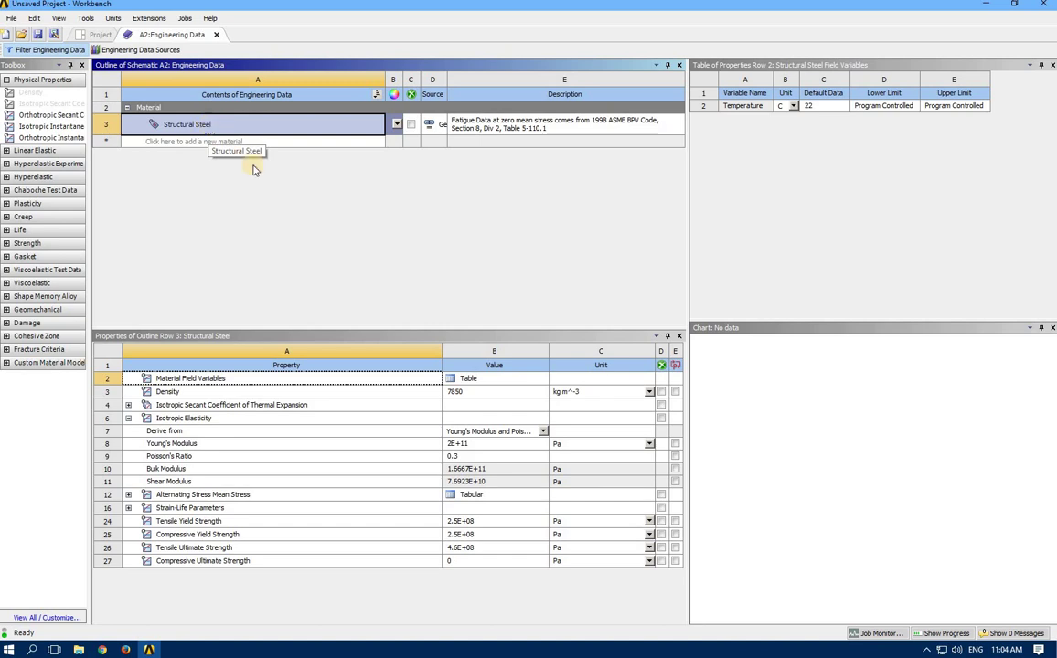
left_click(211, 123)
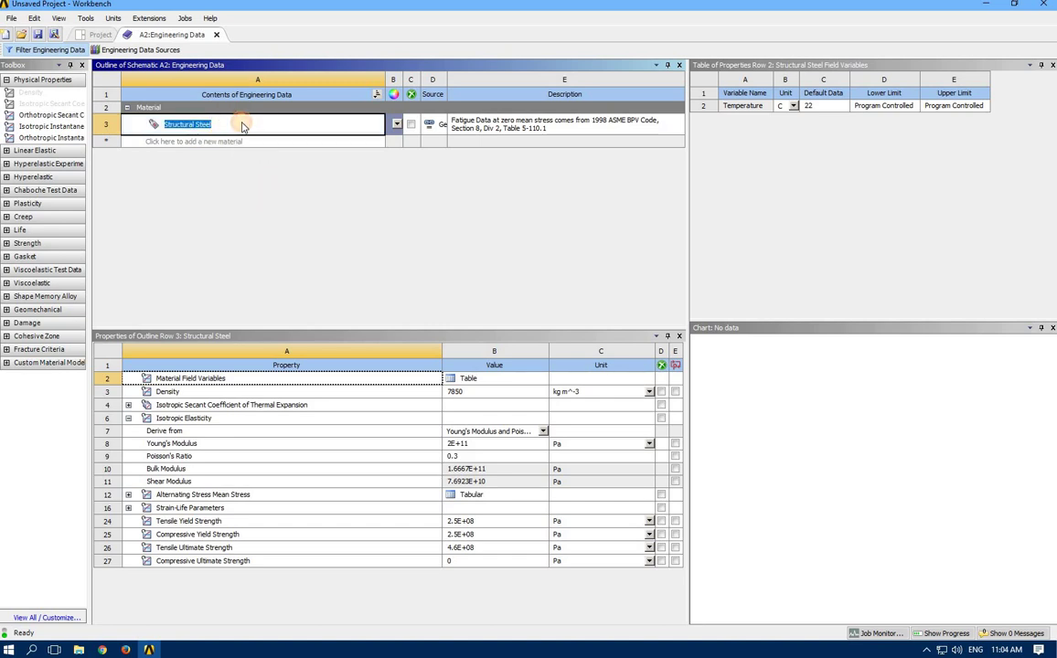
key("Escape")
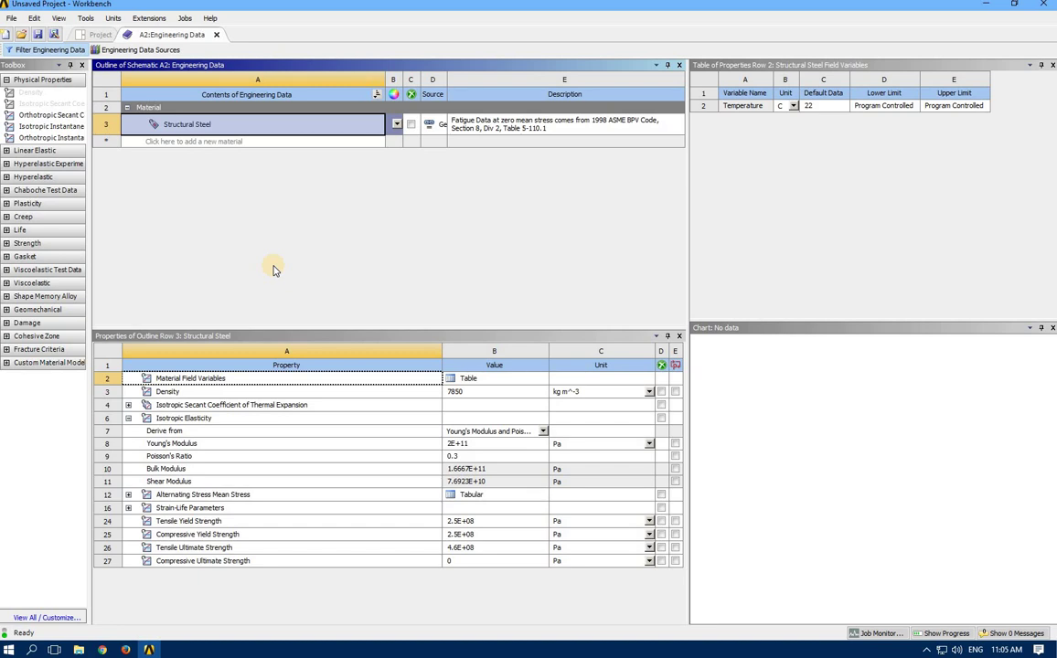
Step: Add Aluminum Alloy from the General Materials data source to the engineering data of AP01
left_click(128, 56)
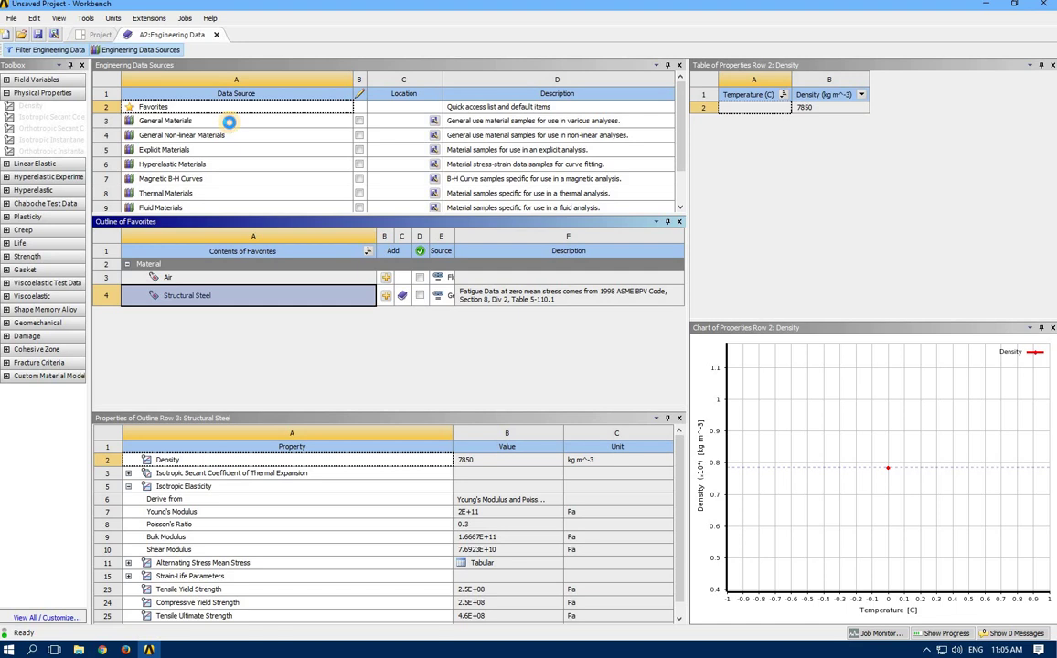
left_click(229, 122)
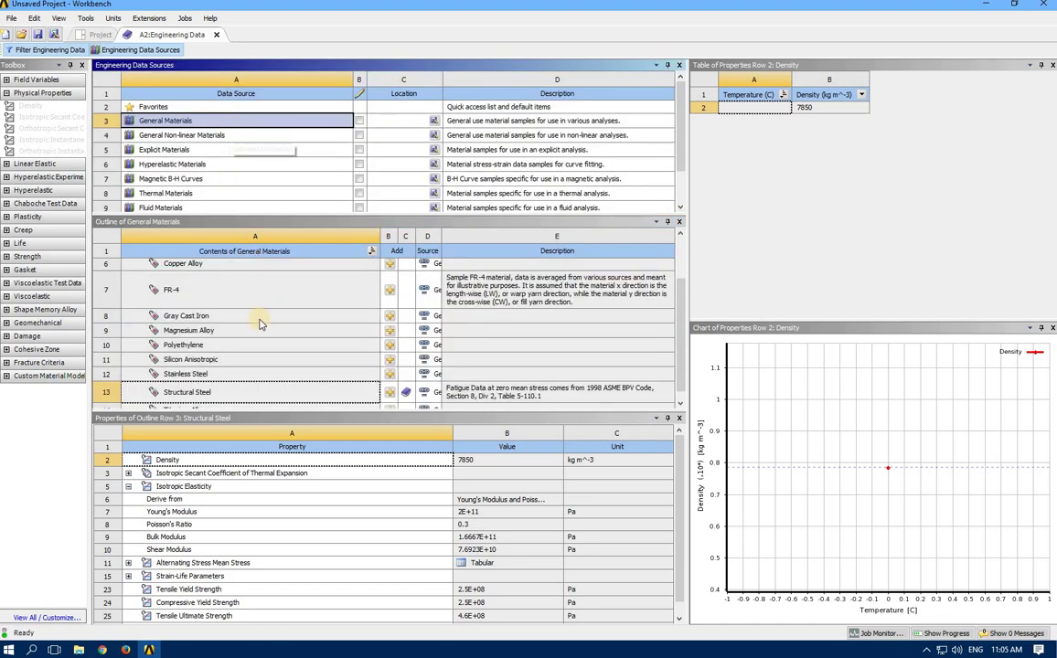
scroll(260, 335, "up", 2)
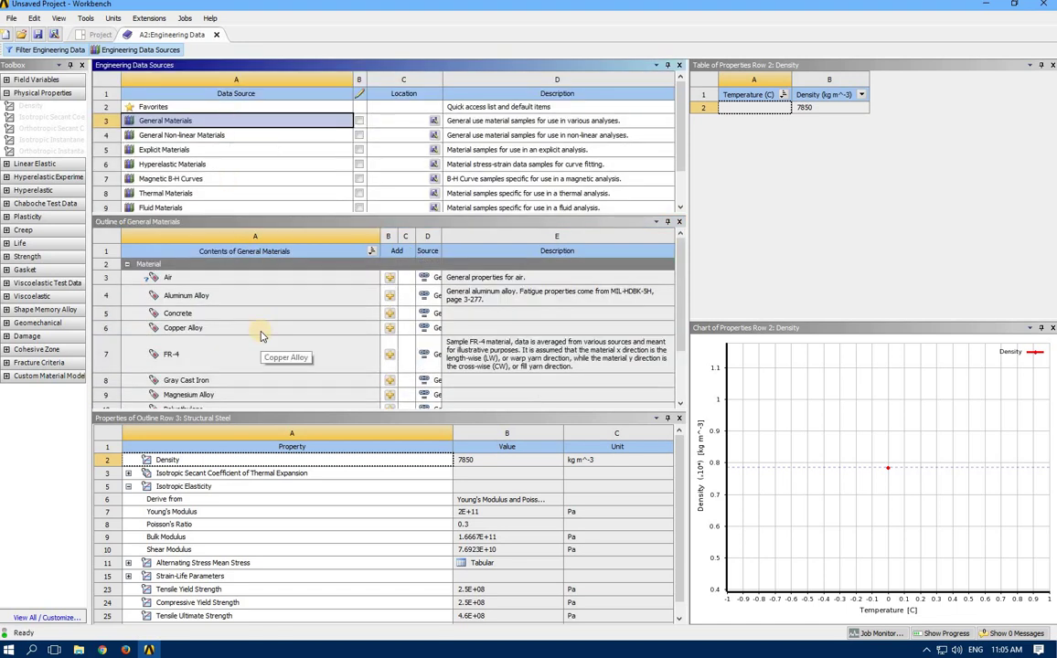
scroll(259, 334, "down", 2)
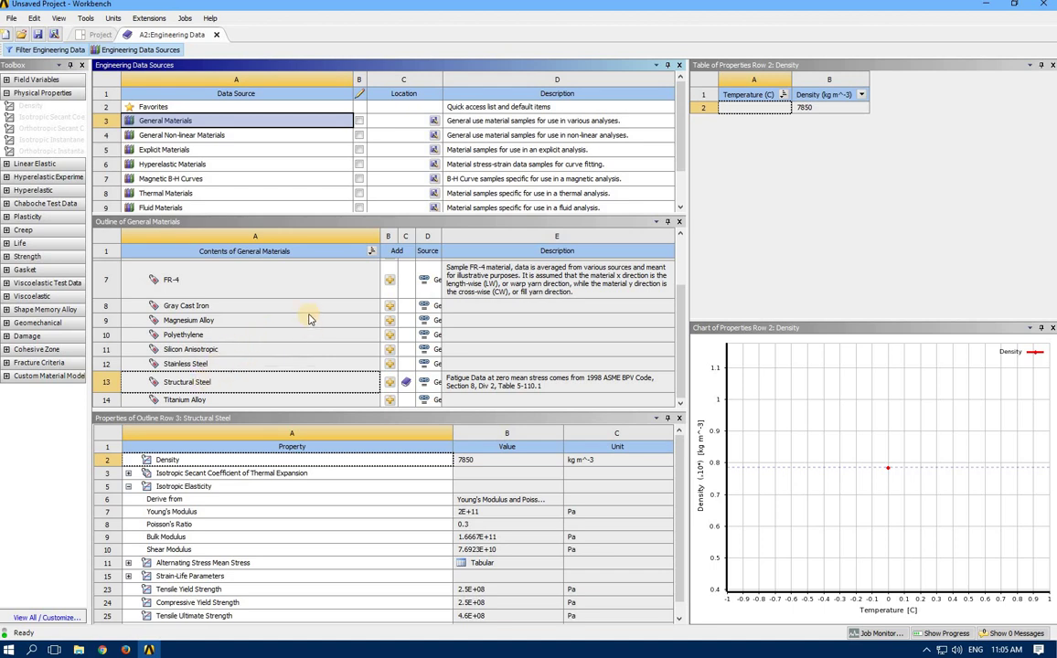
scroll(309, 319, "up", 2)
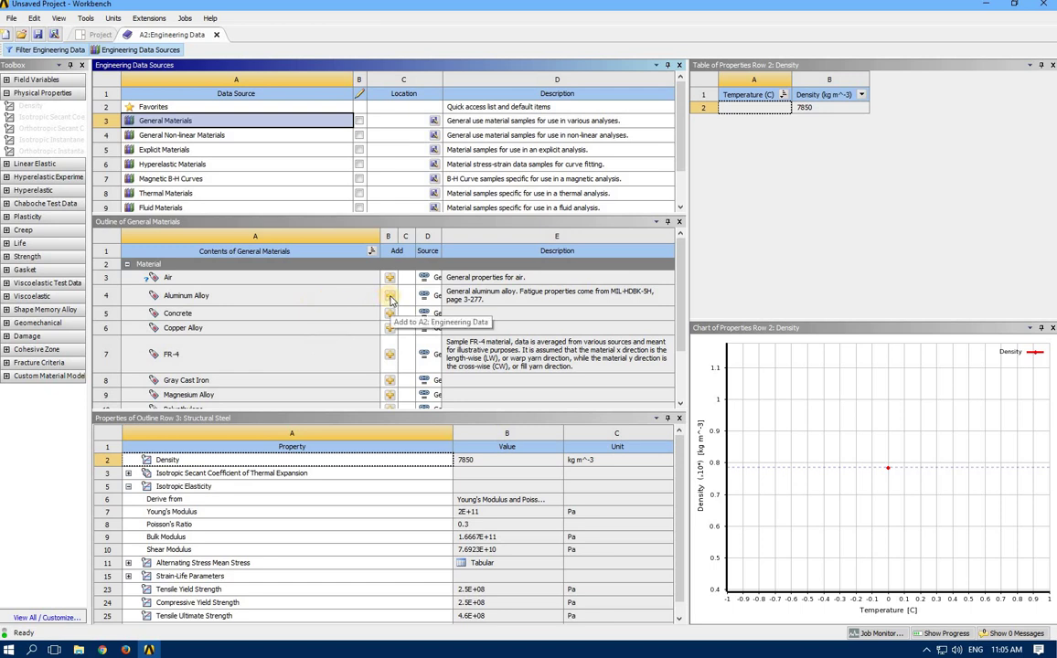
scroll(388, 366, "down", 1)
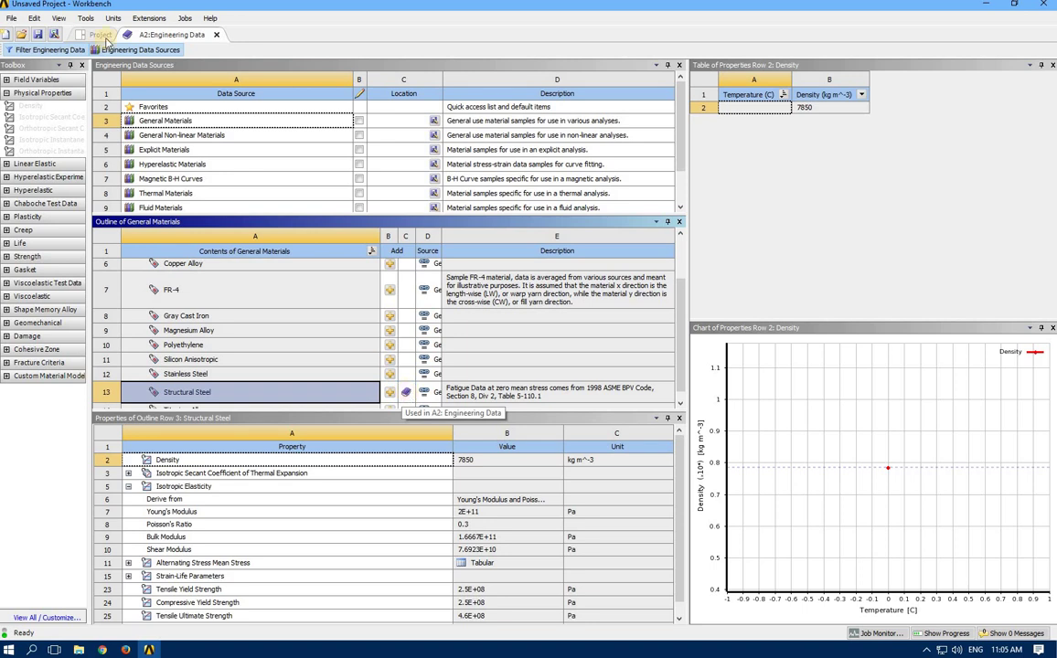
Step: Hide the engineering data sources, review the Aluminum Alloy properties and close Engineering Data to return to the project schematic
left_click(152, 51)
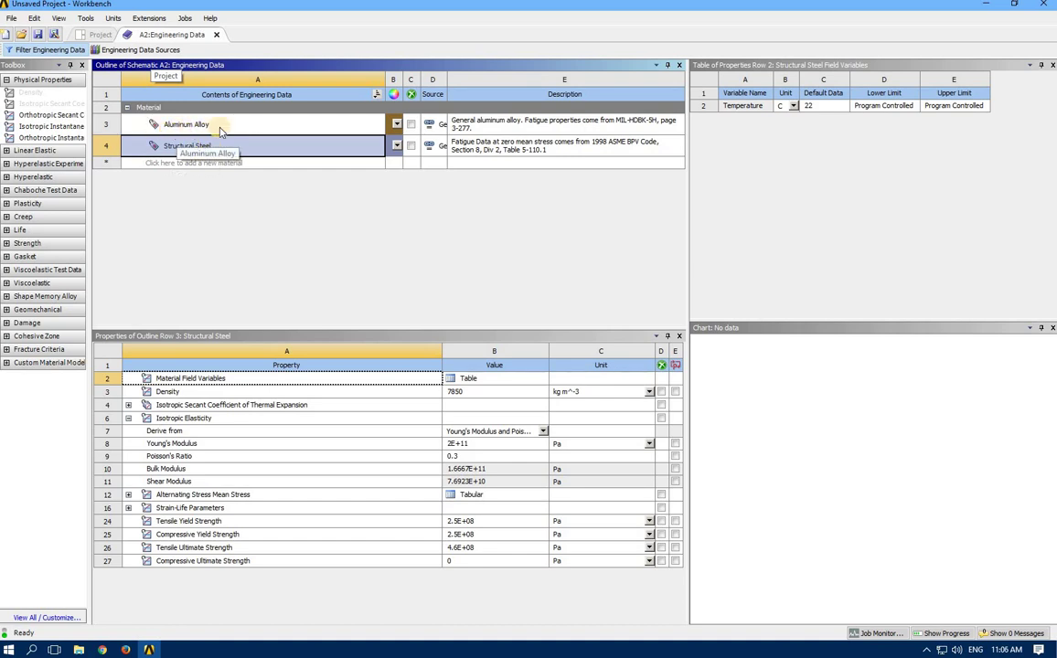
left_click(220, 129)
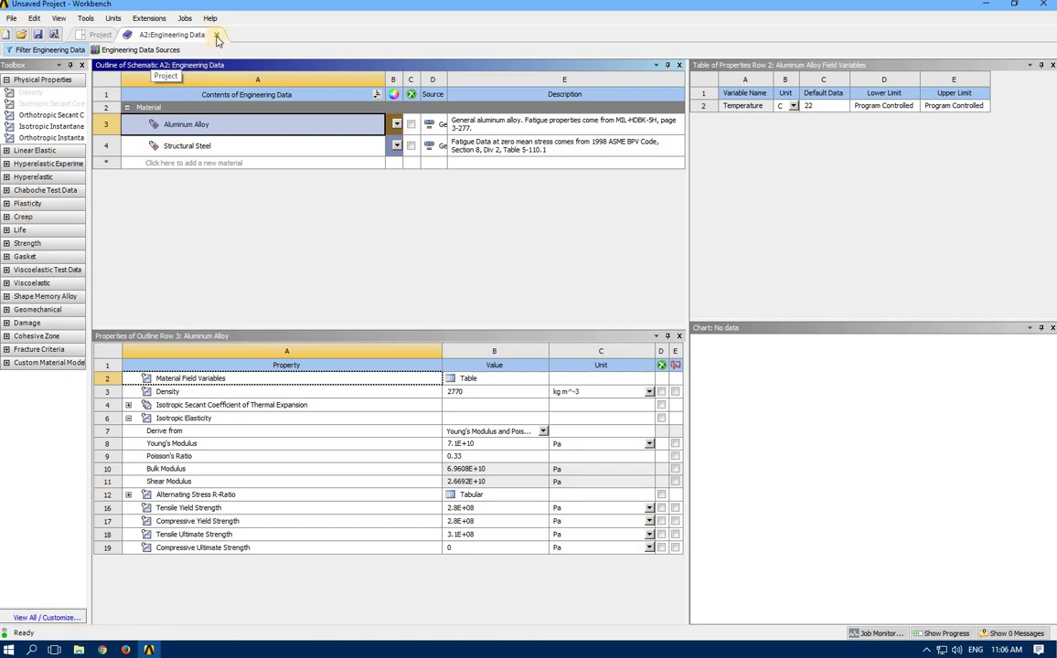
left_click(217, 36)
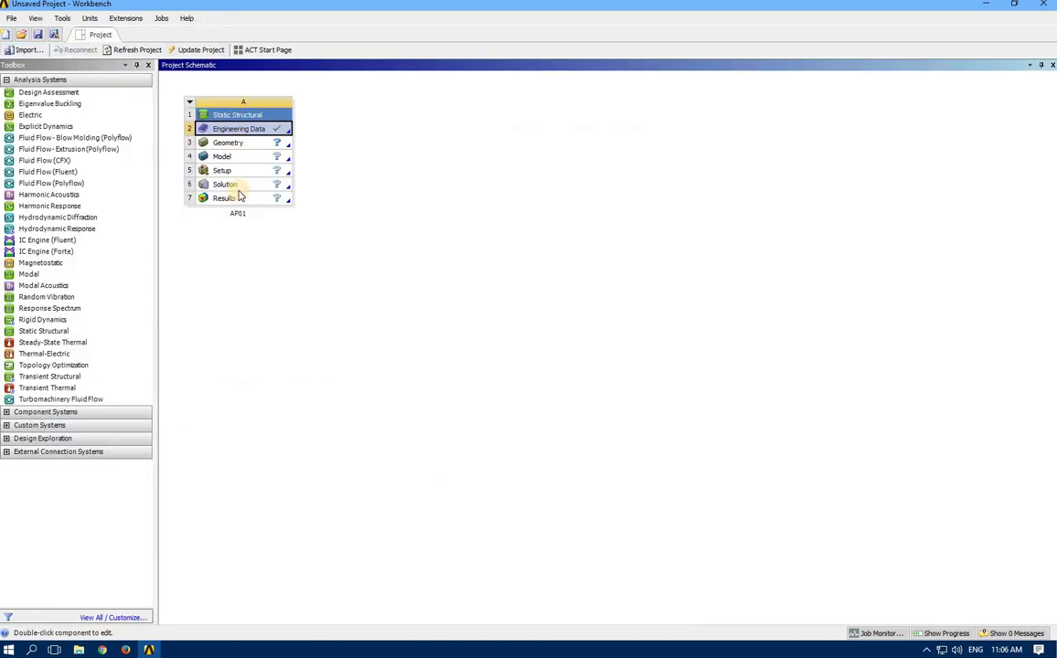
Step: Open the Geometry of the AP01 system for editing in SpaceClaim
double_click(230, 146)
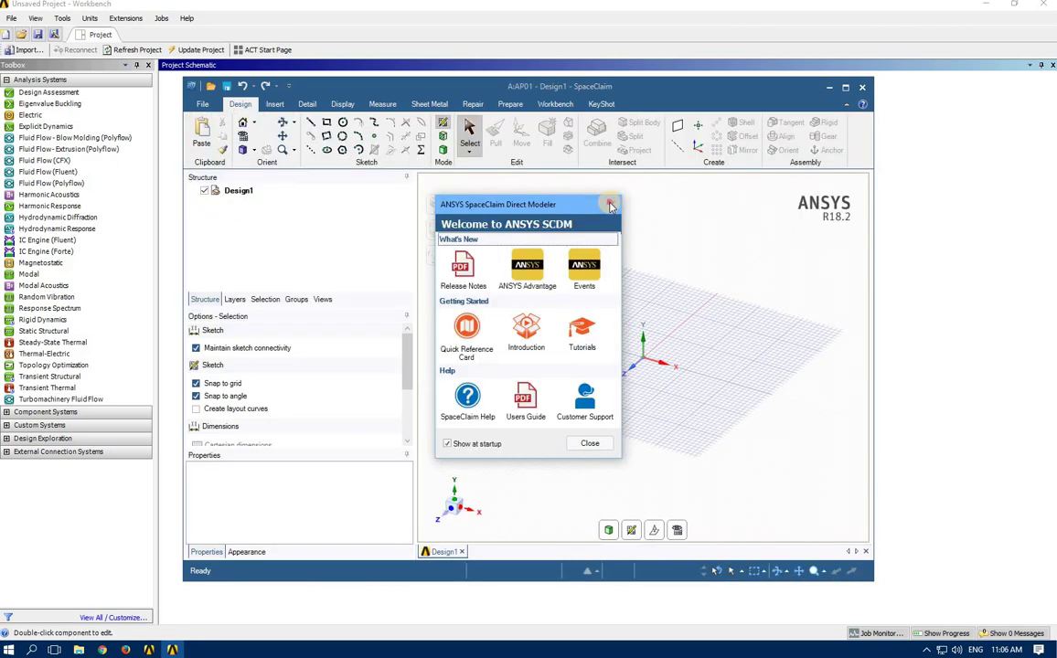
Step: Dismiss the welcome window to get to the empty SpaceClaim design
left_click(610, 204)
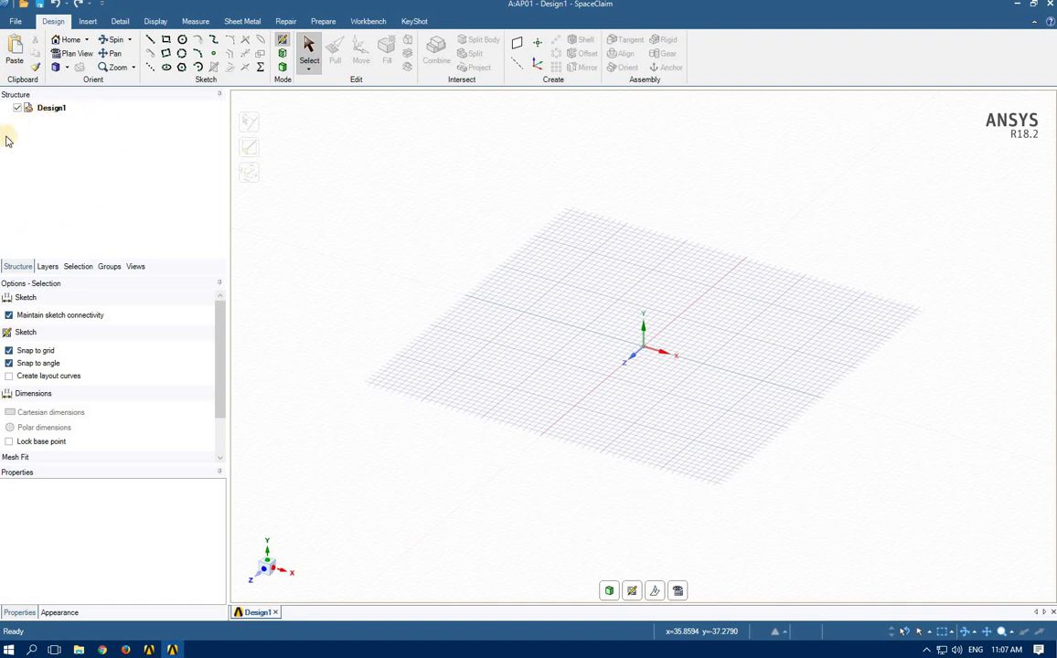
left_click(38, 109)
left_click(42, 130)
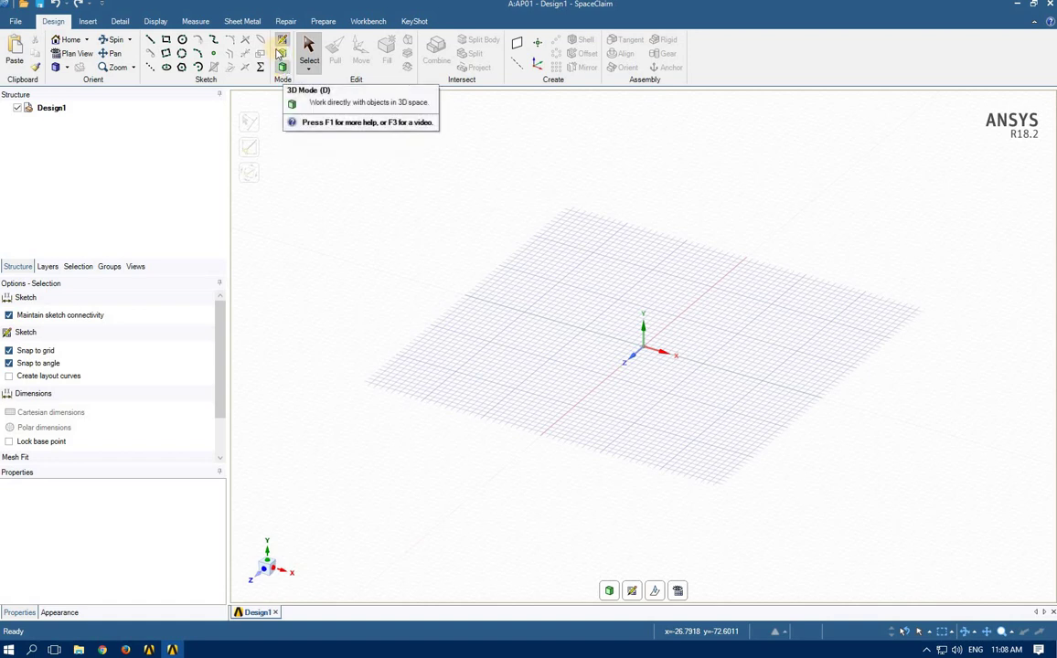
Step: Place a new sketch grid on the XY plane and orient the view face-on along the Z axis
left_click(632, 591)
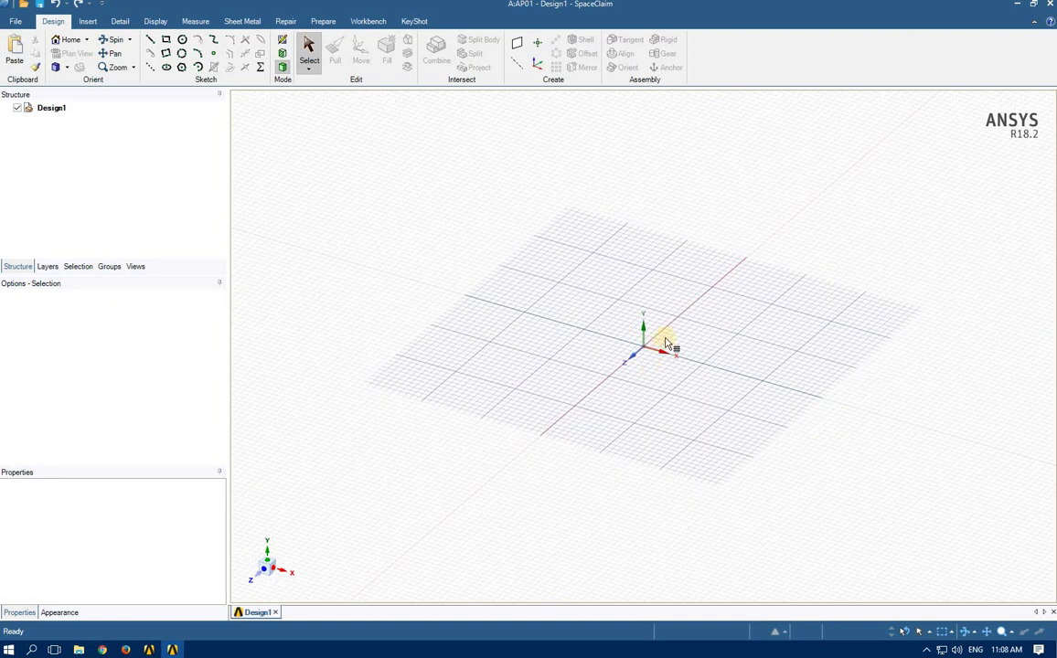
left_click(677, 337)
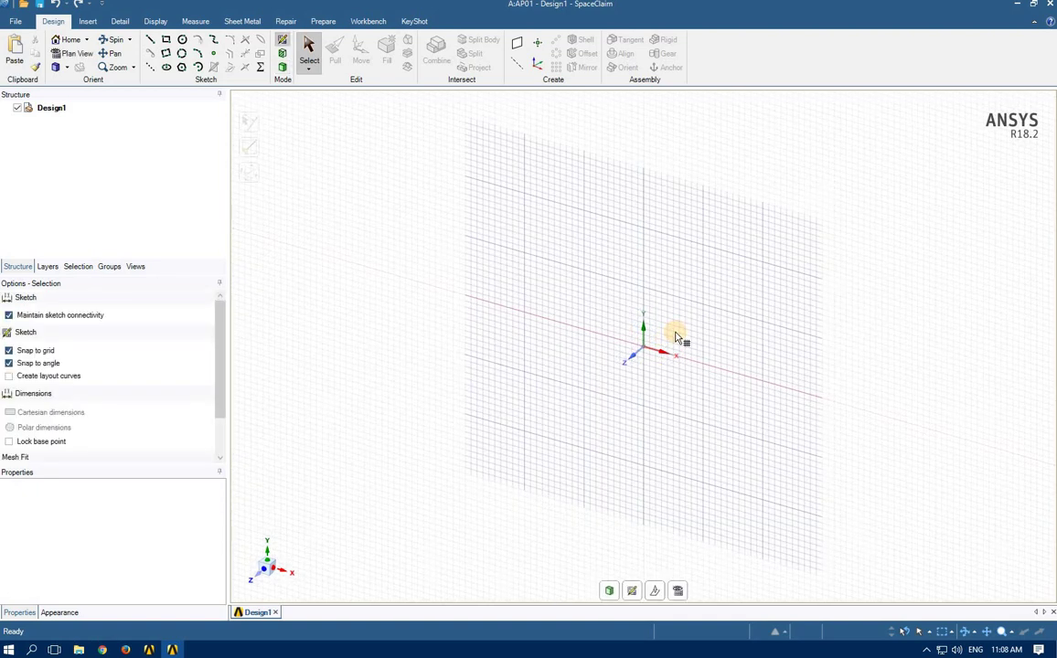
left_click(657, 592)
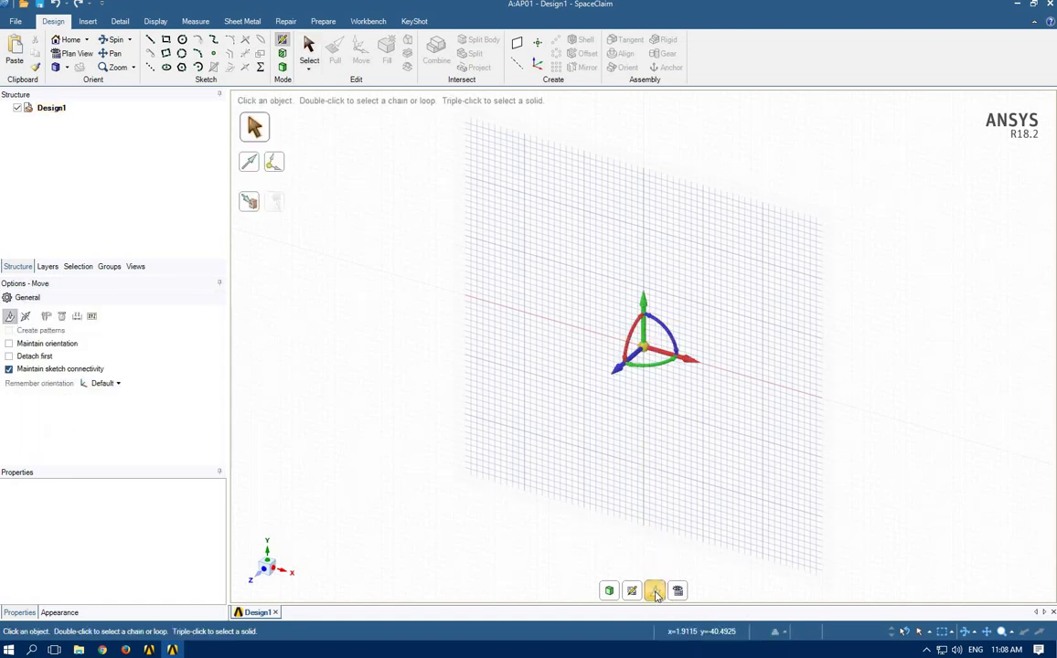
left_click(253, 585)
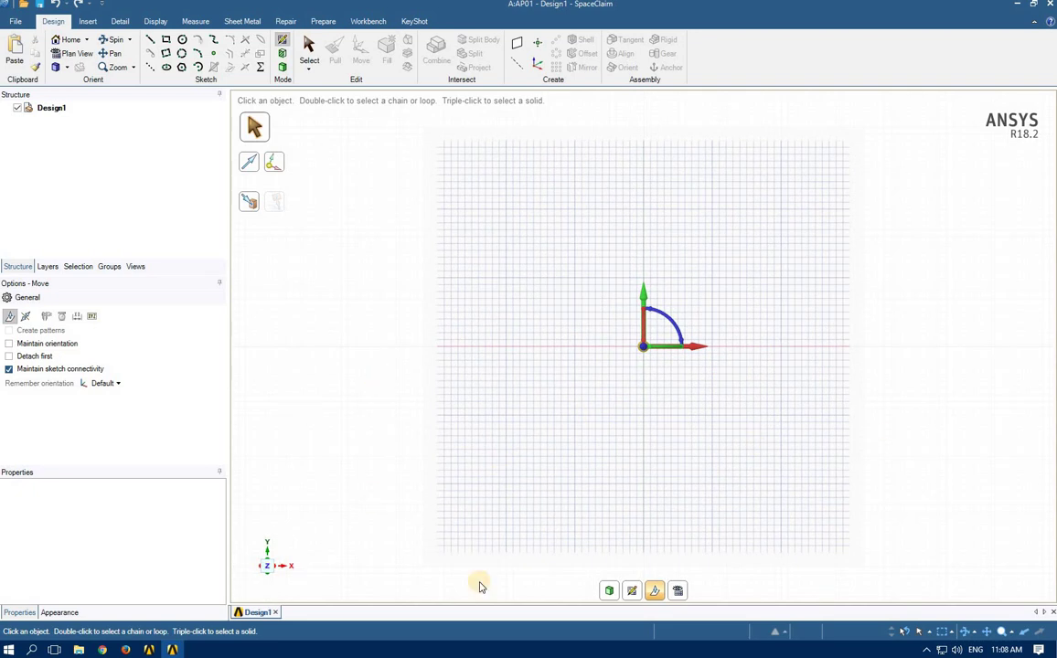
key("Escape")
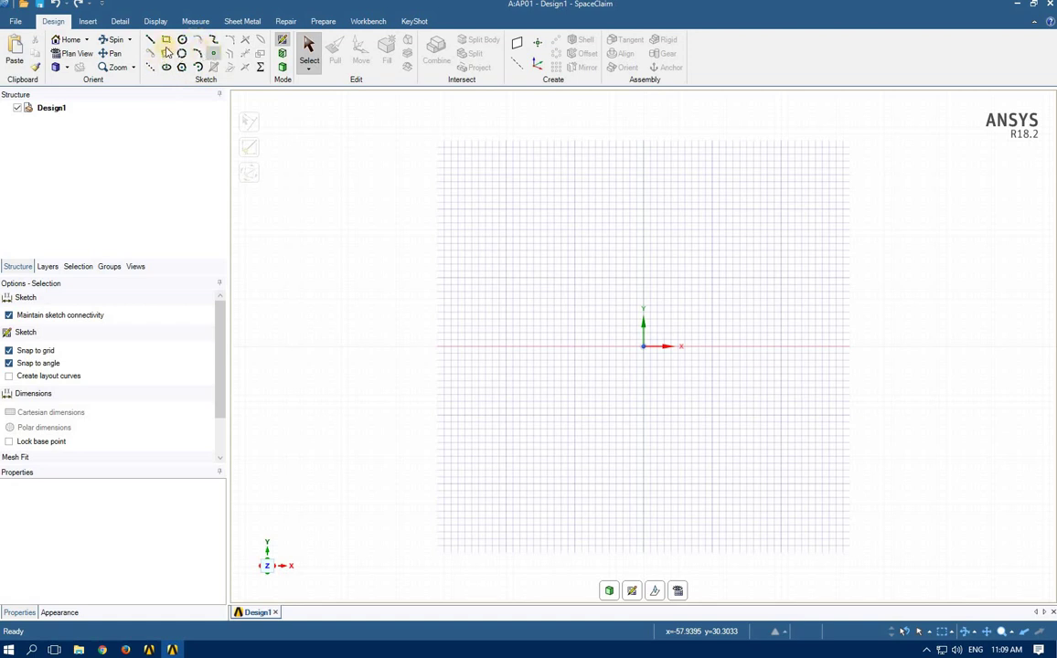
Step: Sketch a rectangle 500 mm wide and 200 mm high, with the origin inside its upper-left corner
key("r")
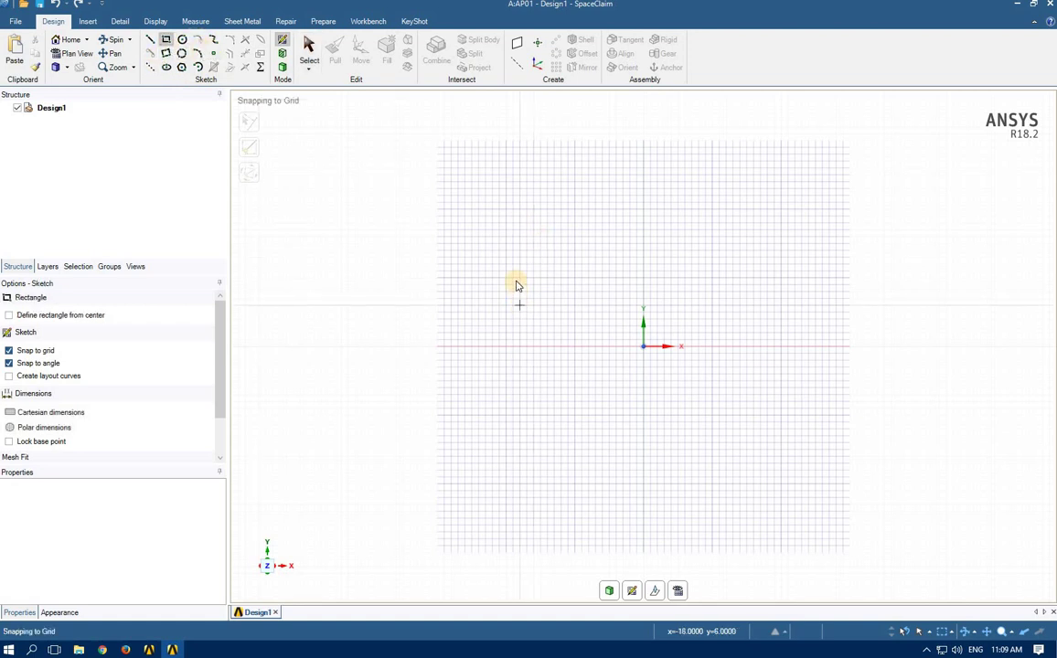
left_click(822, 417)
key("Tab")
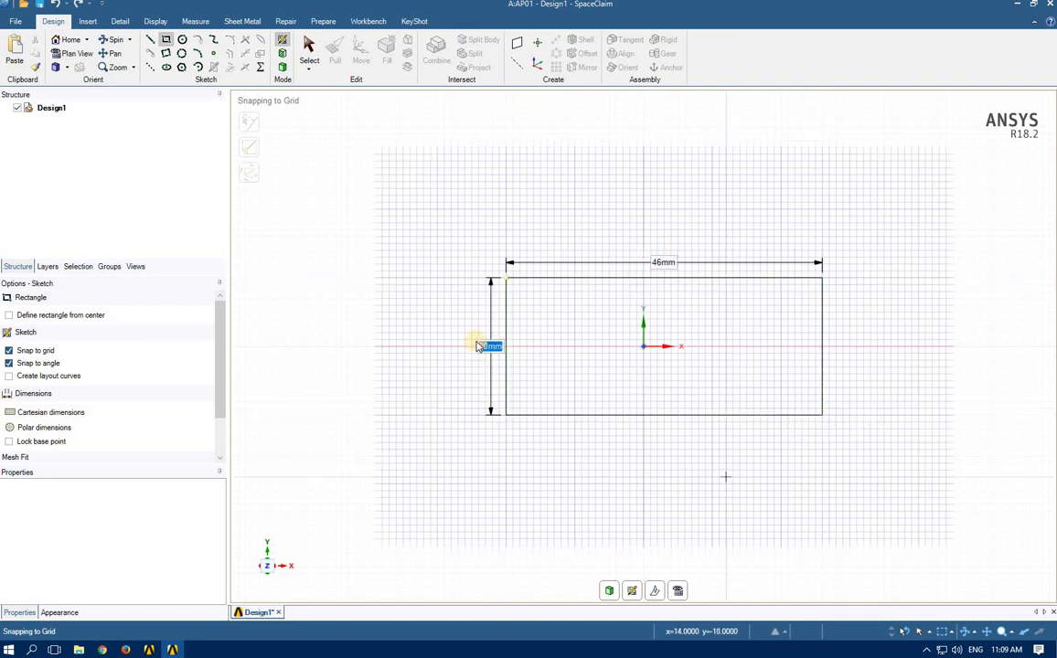
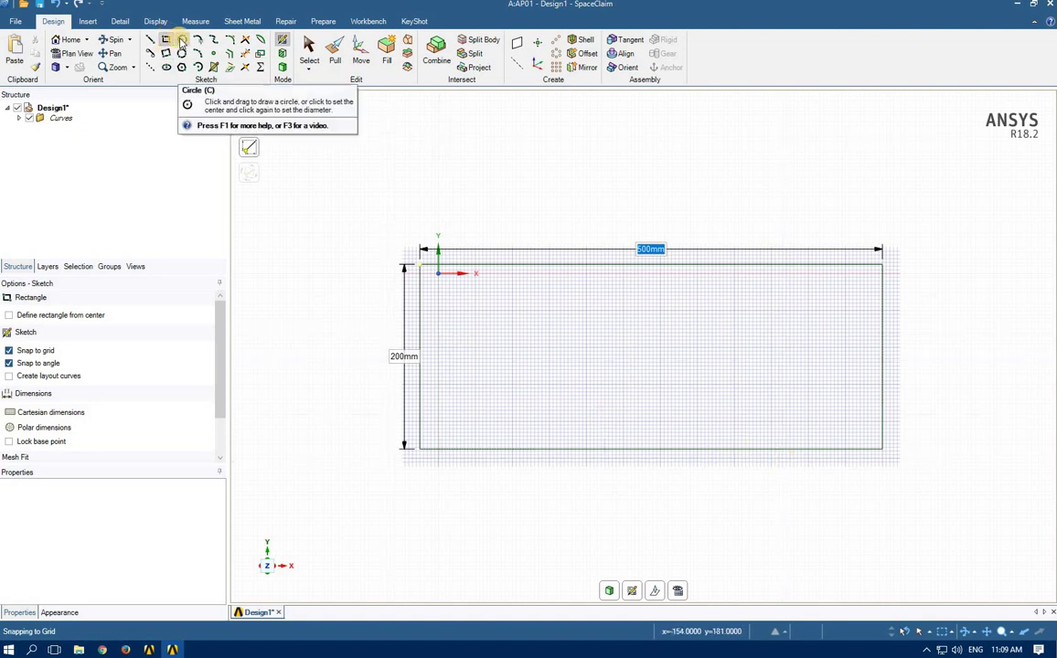
Step: Sketch a 100 mm diameter circle near the rectangle's right end, centred in line with the midpoint of the right edge
left_click(182, 41)
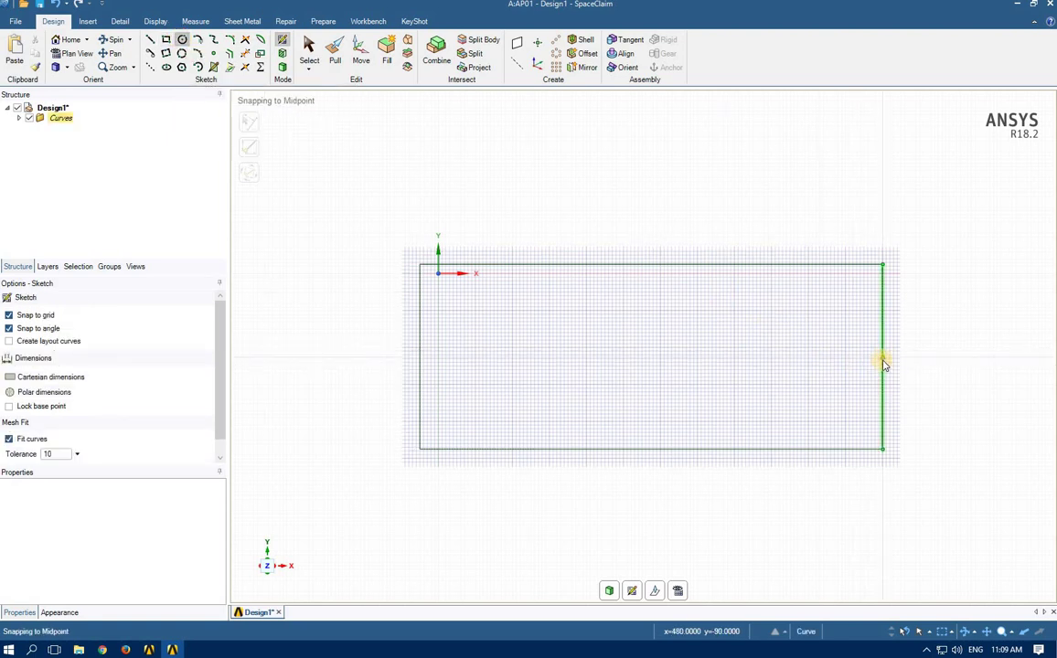
left_click(809, 356)
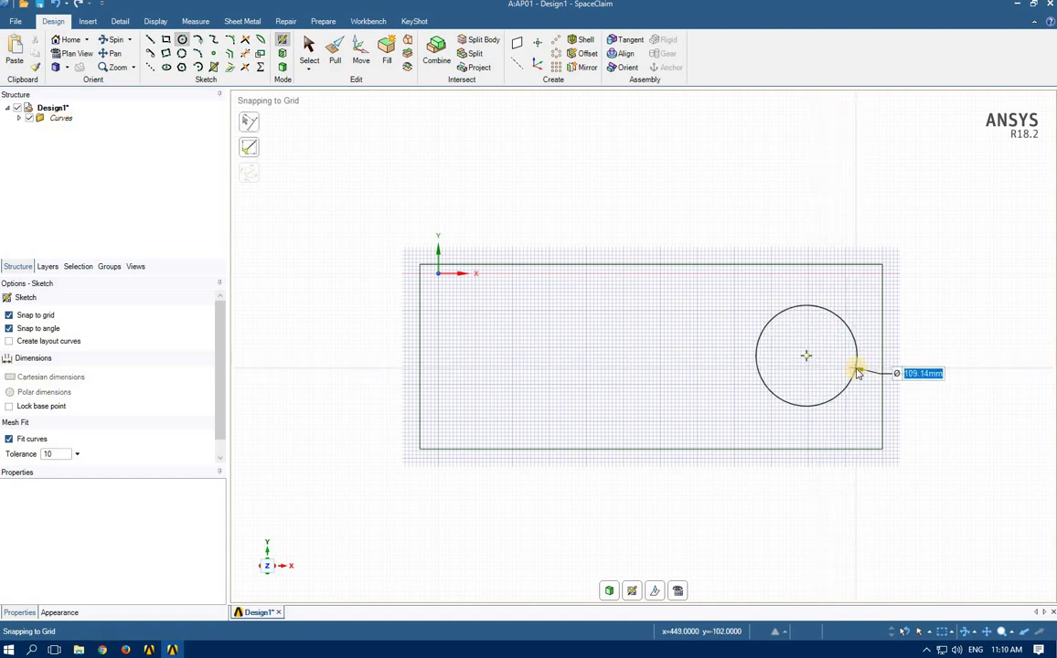
type("10")
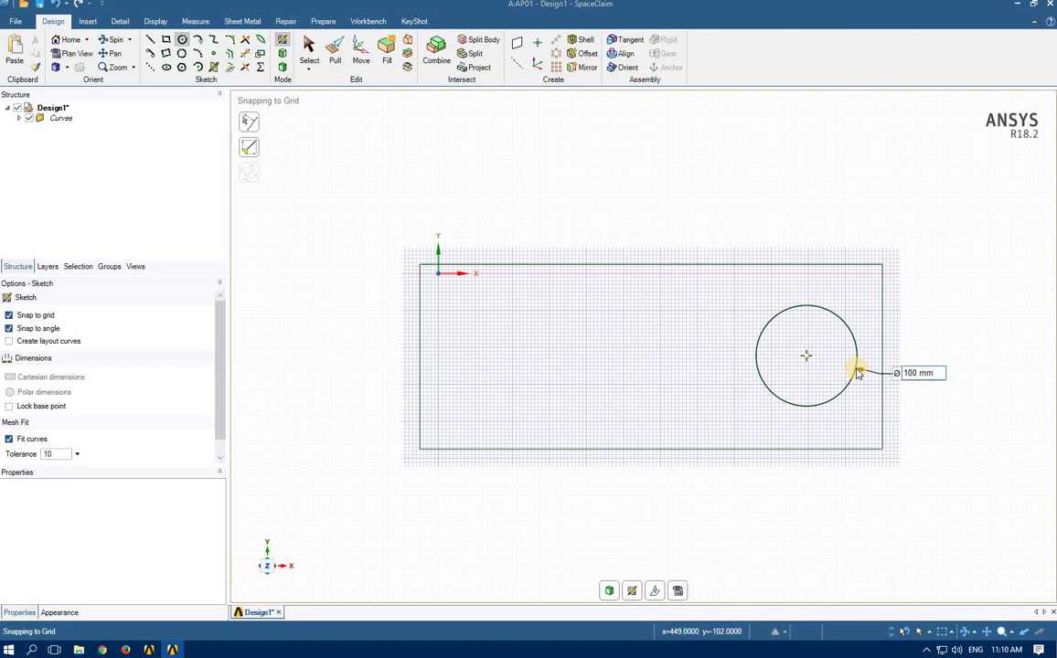
key("Return")
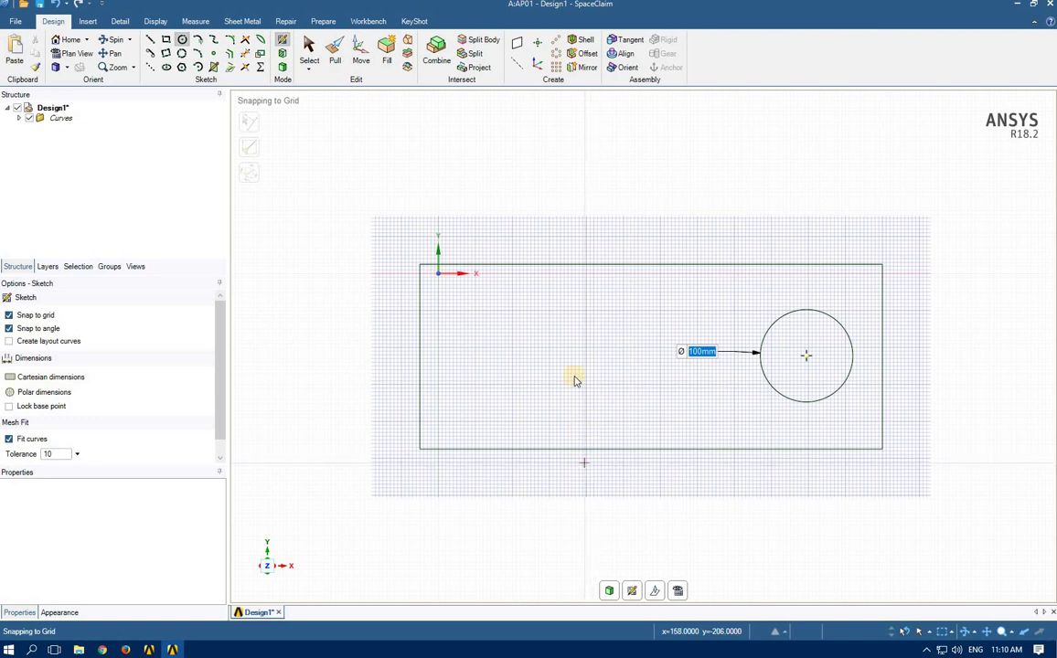
Step: Sketch two vertically aligned 100 mm diameter circles in the rectangle's left half, one centred on the upper edge and one on the lower edge
left_click(182, 43)
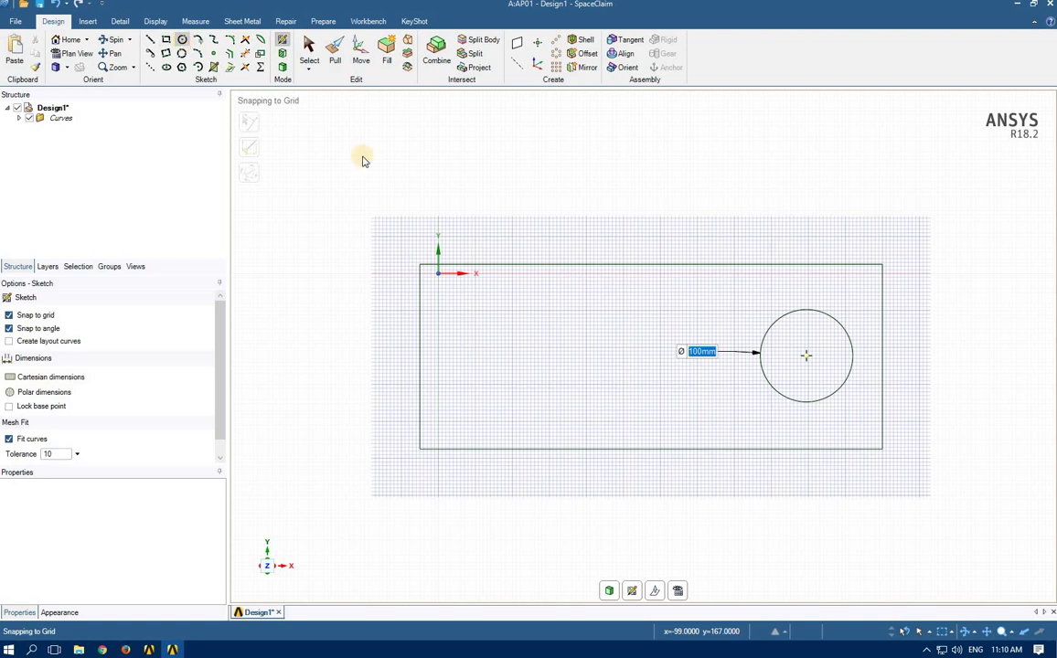
left_click(549, 266)
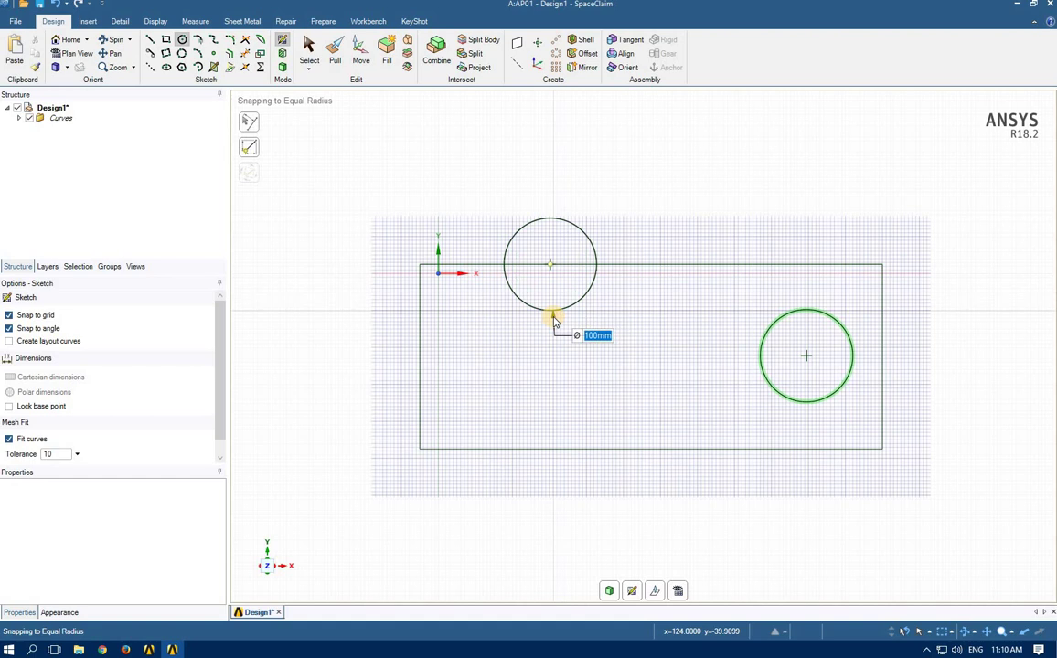
type("100")
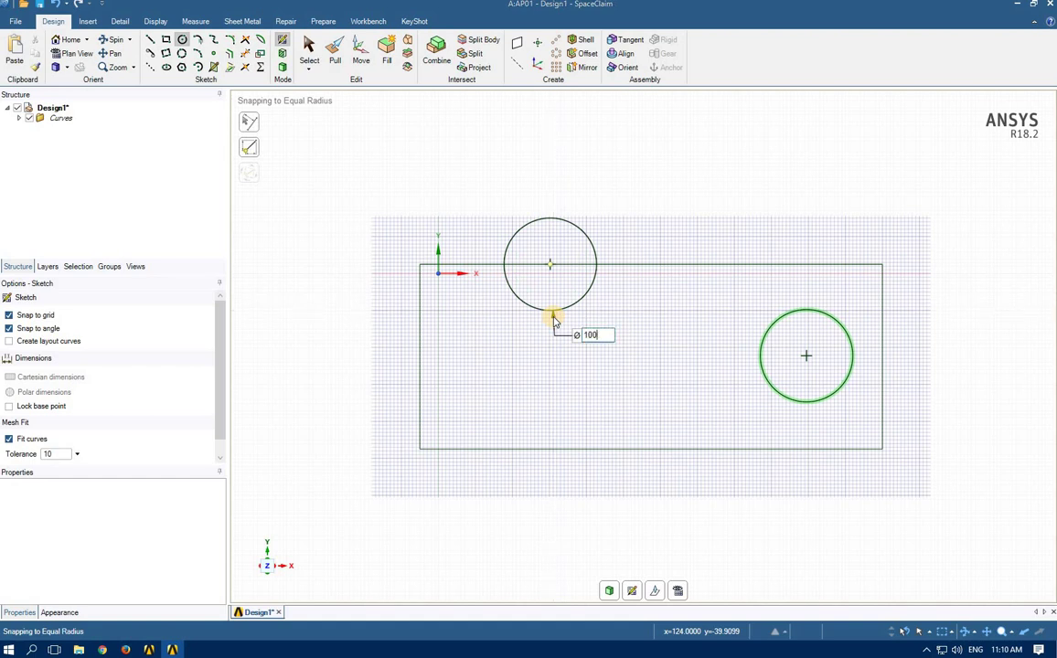
left_click(552, 315)
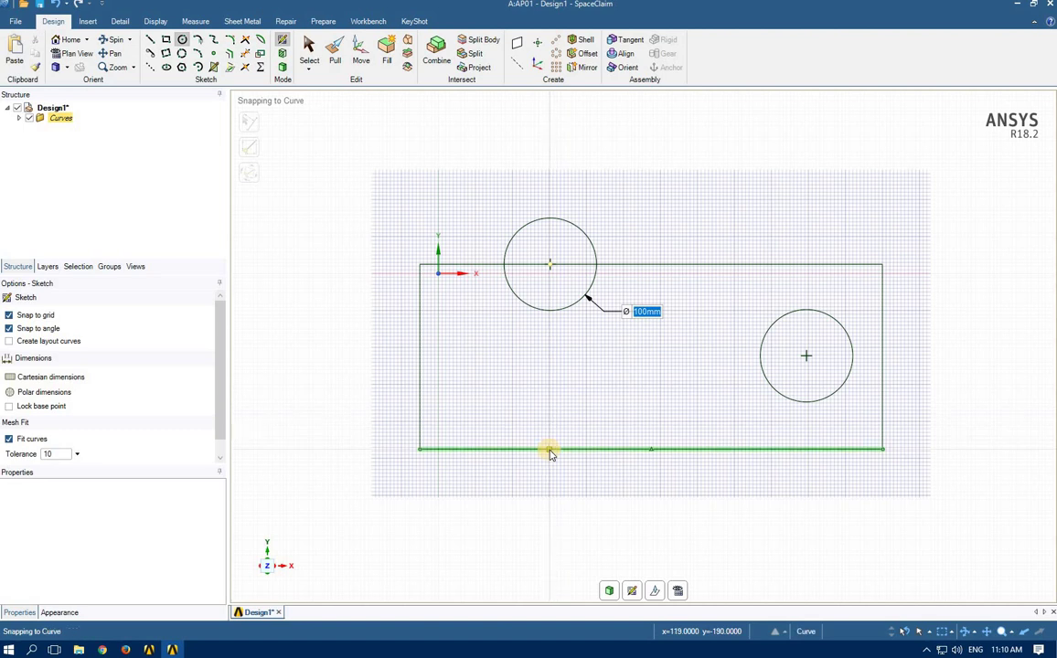
left_click(550, 450)
type("1")
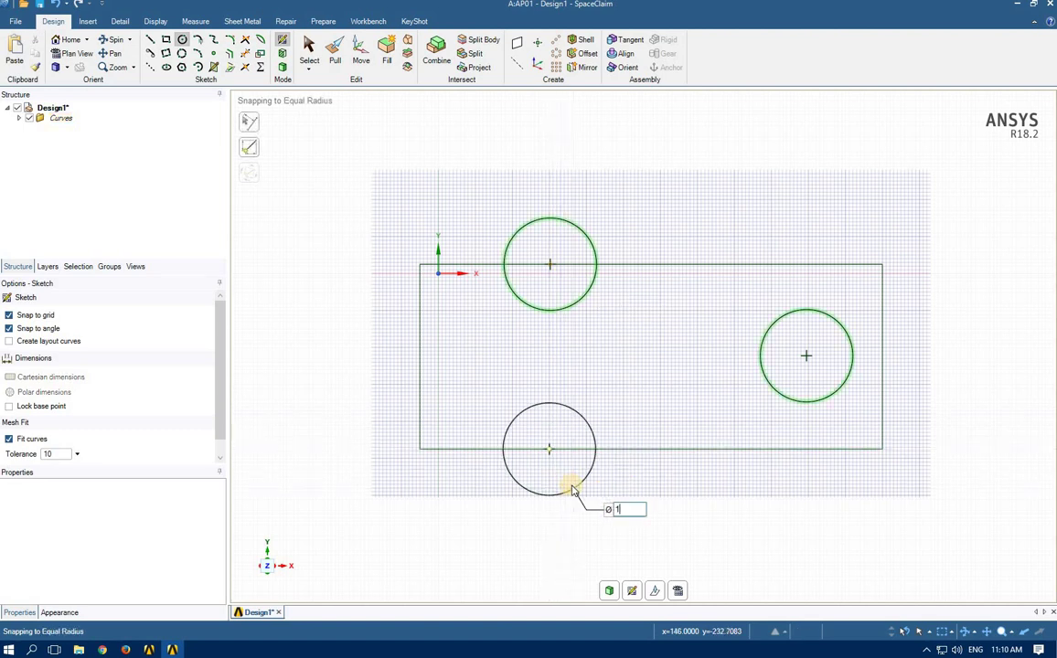
type("00mm")
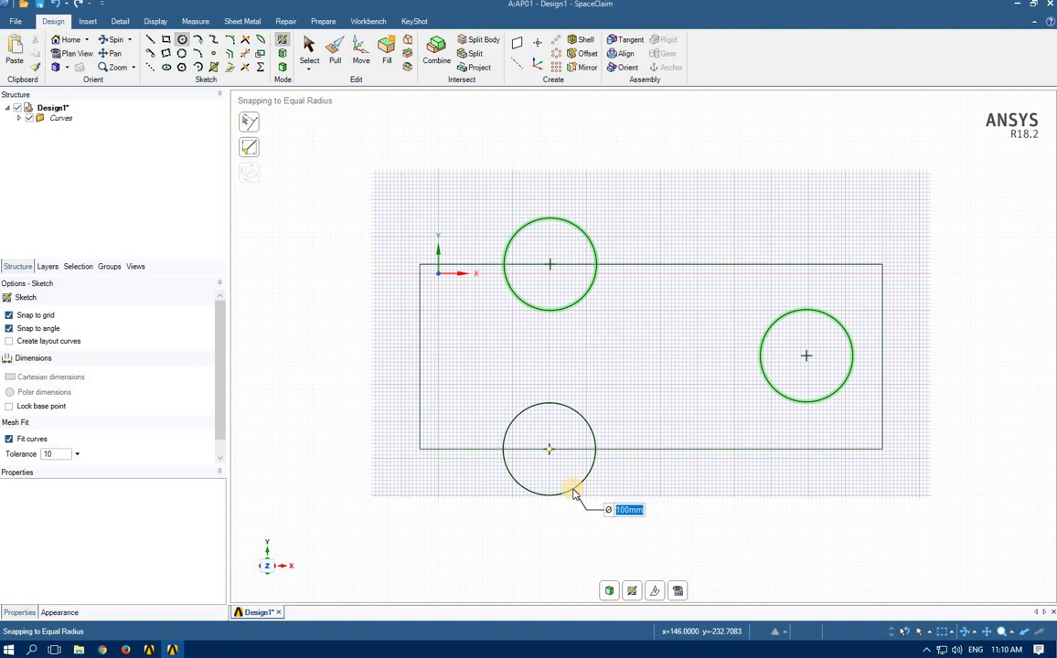
key("Return")
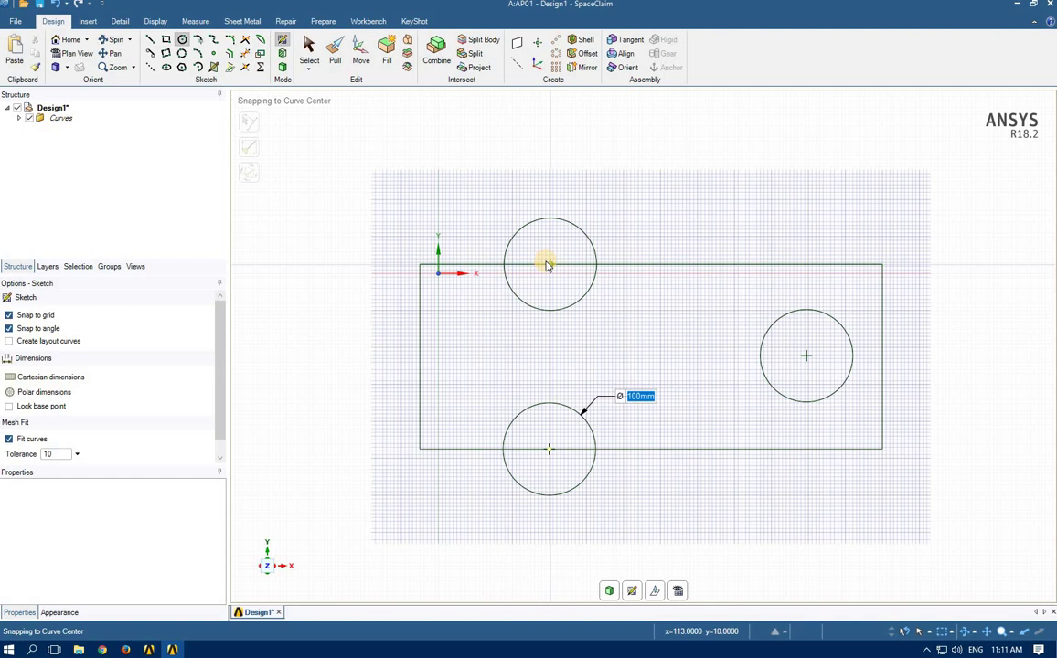
Step: Trim the outer halves of the two edge circles and the edge segments inside them to leave semicircular notches
left_click(246, 55)
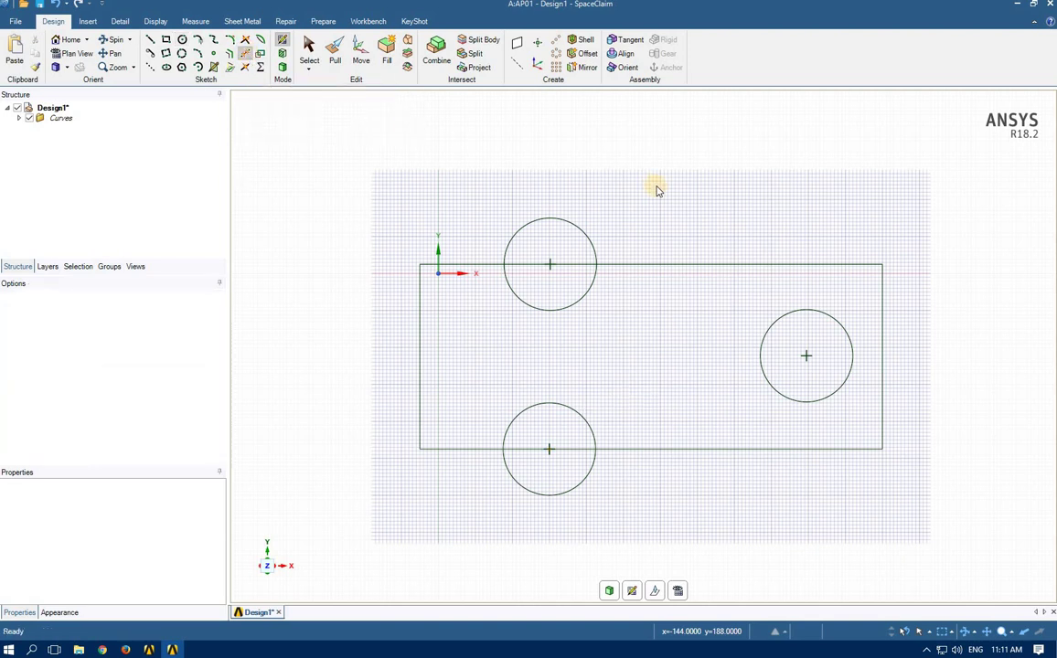
left_click(551, 224)
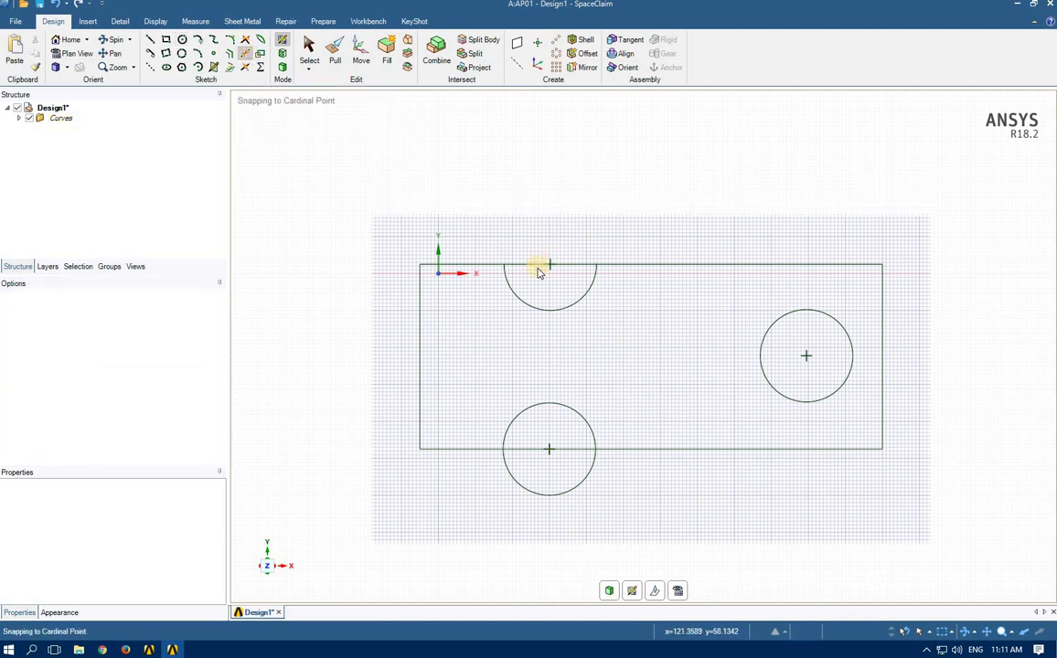
left_click(539, 265)
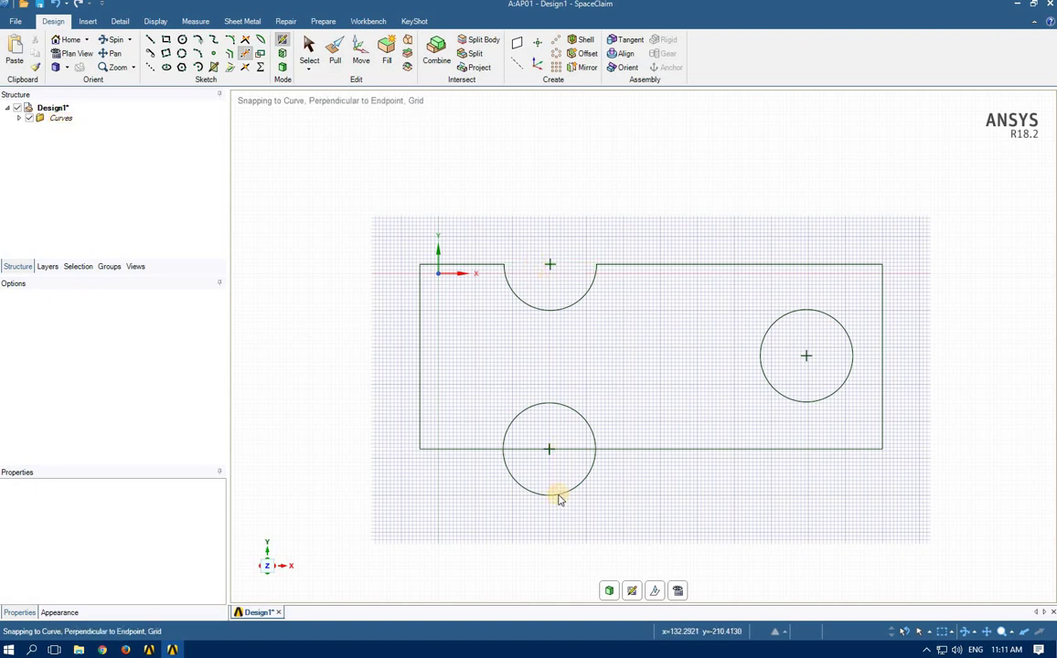
left_click(547, 483)
left_click(539, 450)
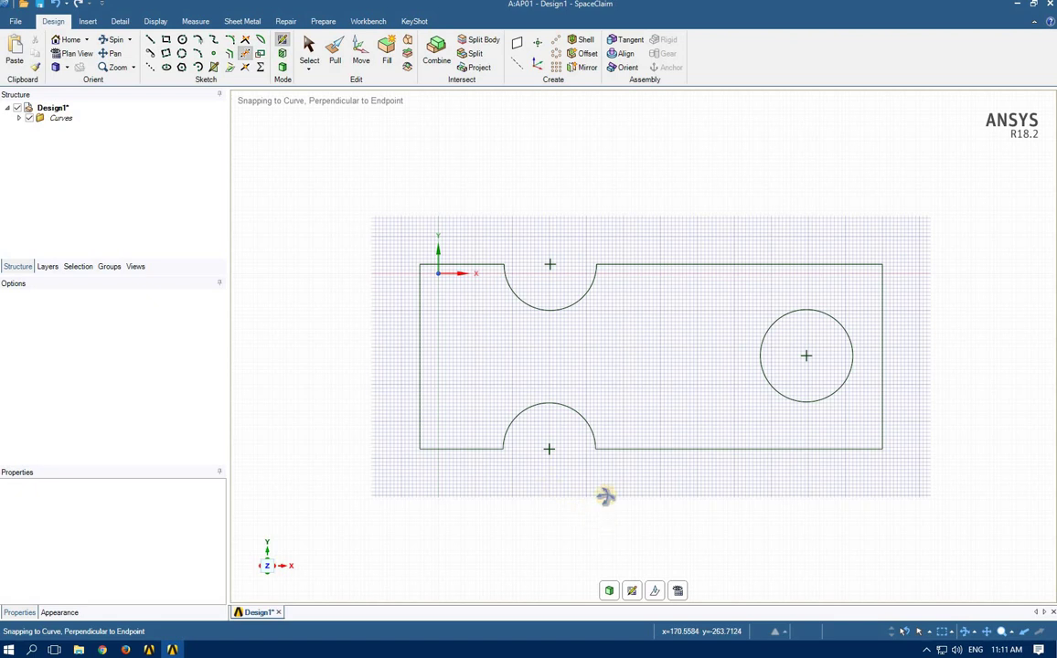
Step: Pull the notched plate face, leaving out the circular hole region, 30 mm into a solid
mouse_move(607, 495)
middle_mouse_down()
mouse_move(618, 418)
mouse_move(559, 408)
mouse_move(585, 439)
mouse_move(548, 491)
mouse_move(290, 500)
middle_mouse_up()
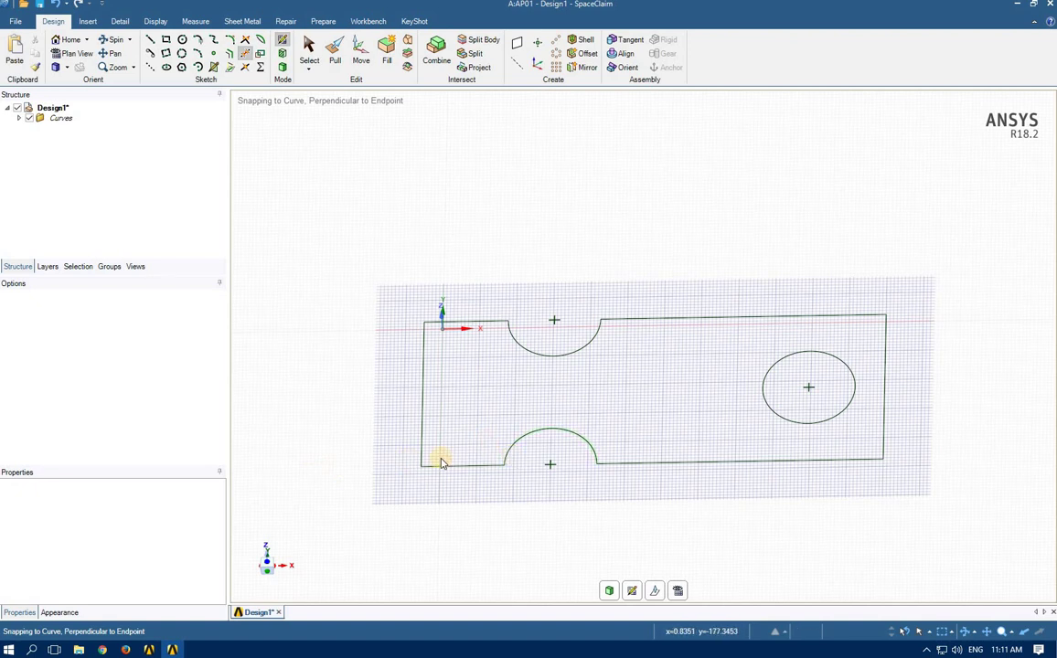
left_click(336, 59)
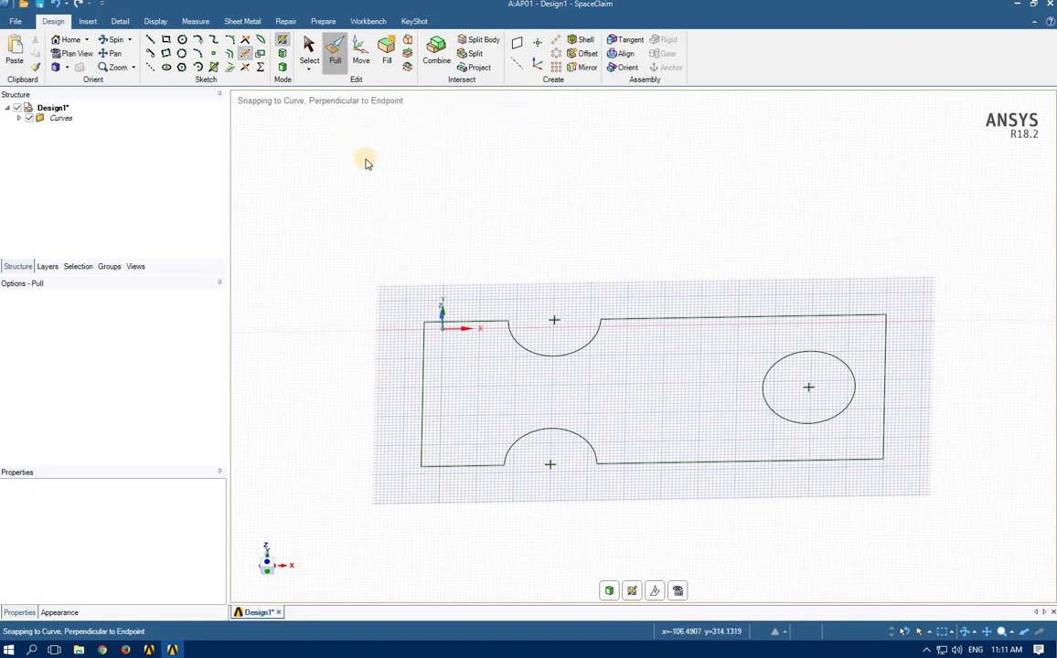
left_click(486, 390)
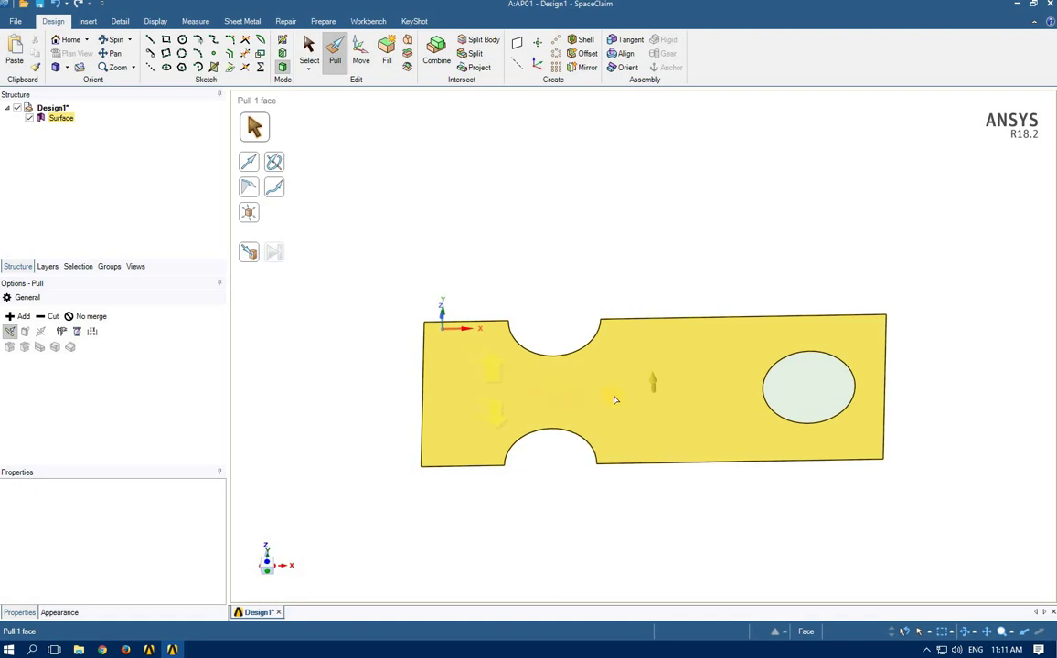
left_click(659, 274)
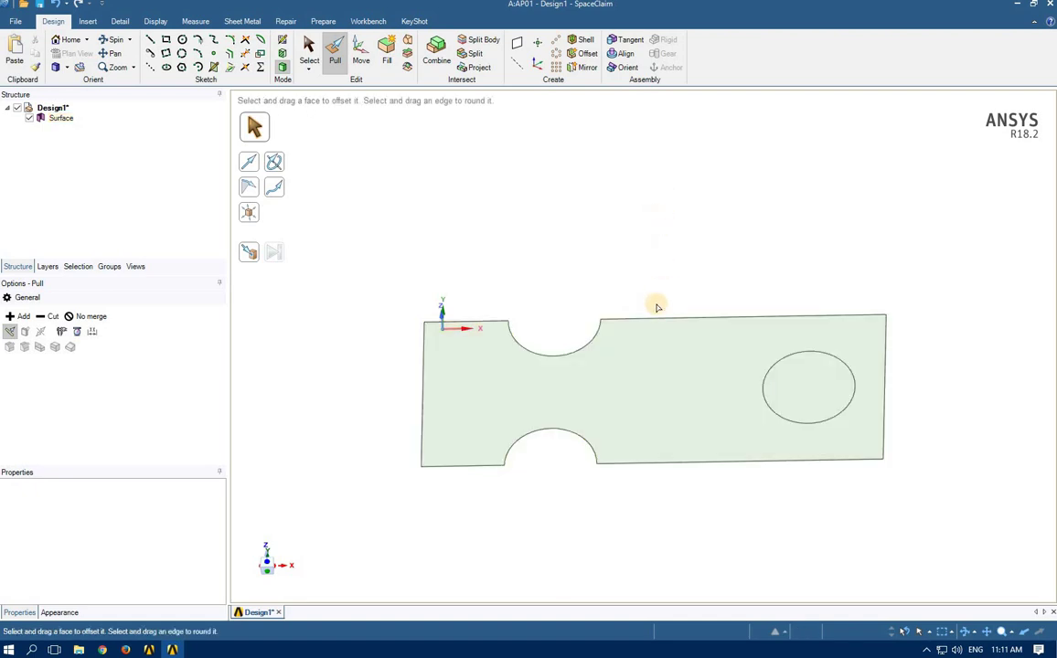
left_click(662, 380)
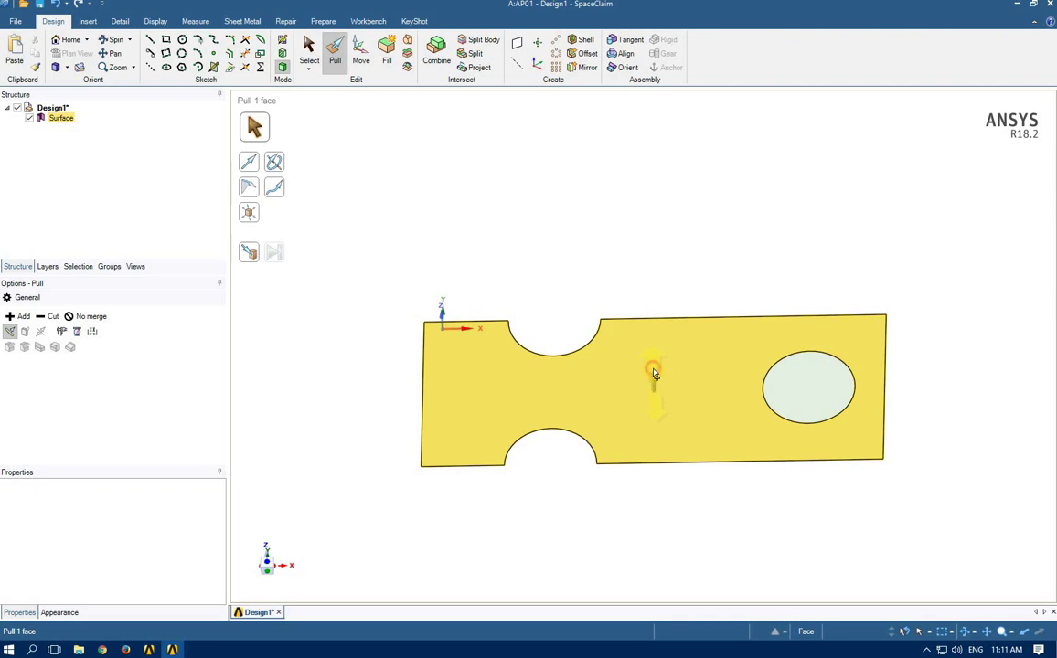
left_click_drag(655, 375, 654, 374)
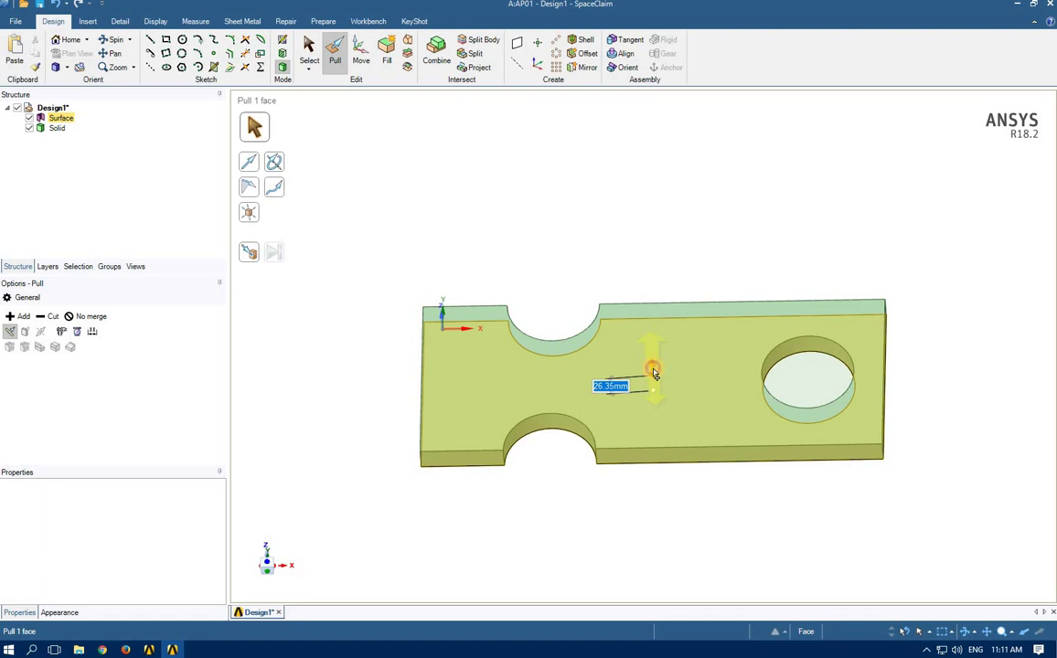
type("30")
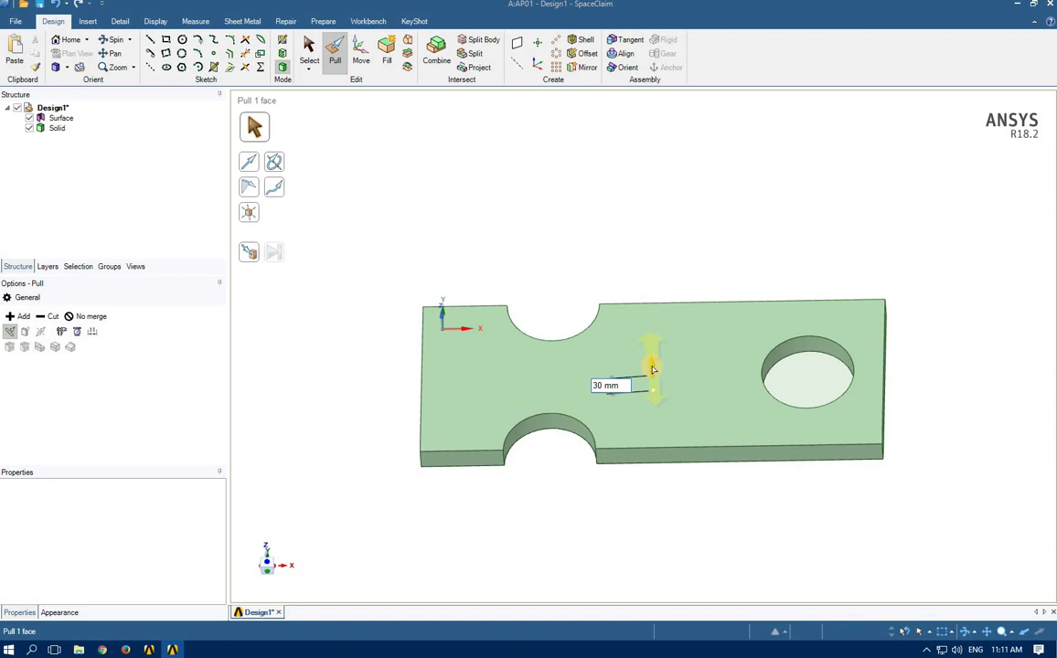
key("Return")
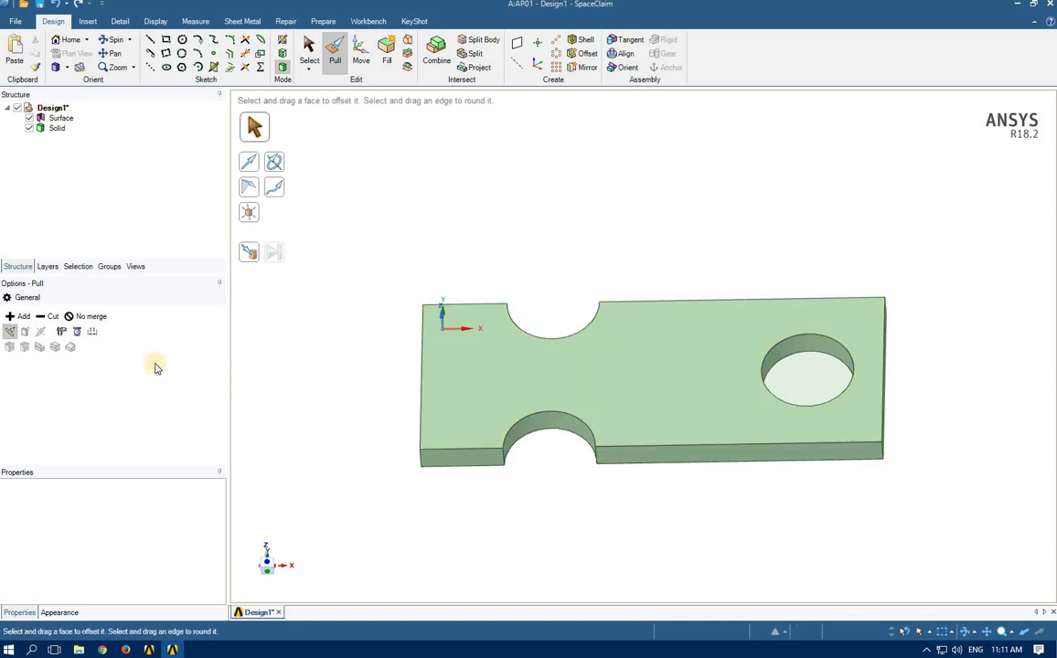
left_click(631, 375)
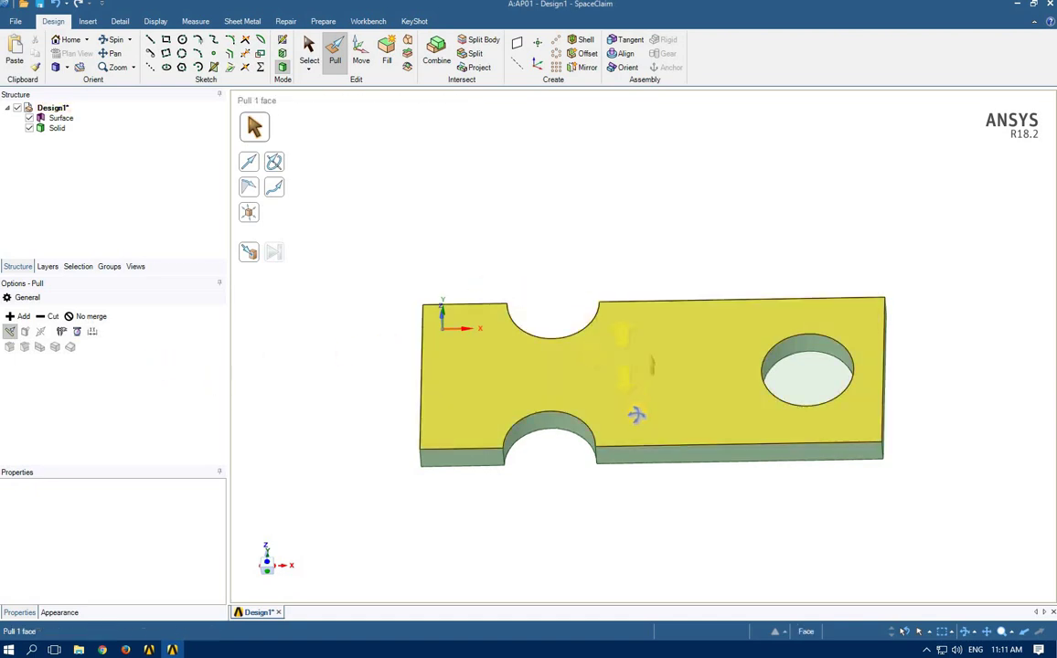
middle_click_drag(632, 416, 500, 236)
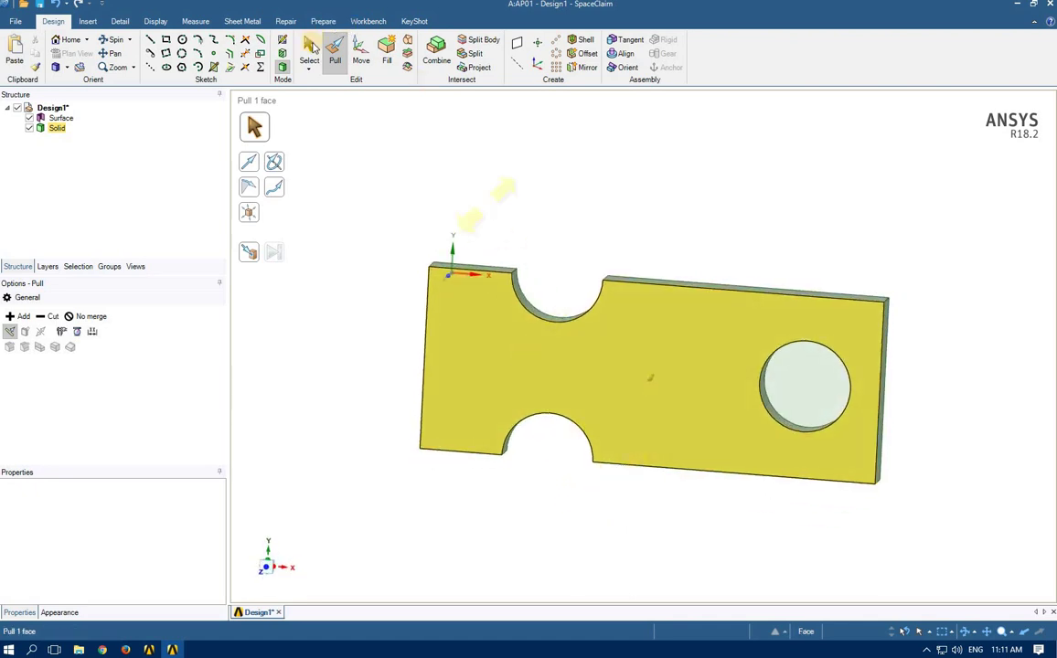
Step: Sketch a 50 mm diameter circle on the plate's front face, on its horizontal centreline between the notches and the large hole
left_click(465, 214)
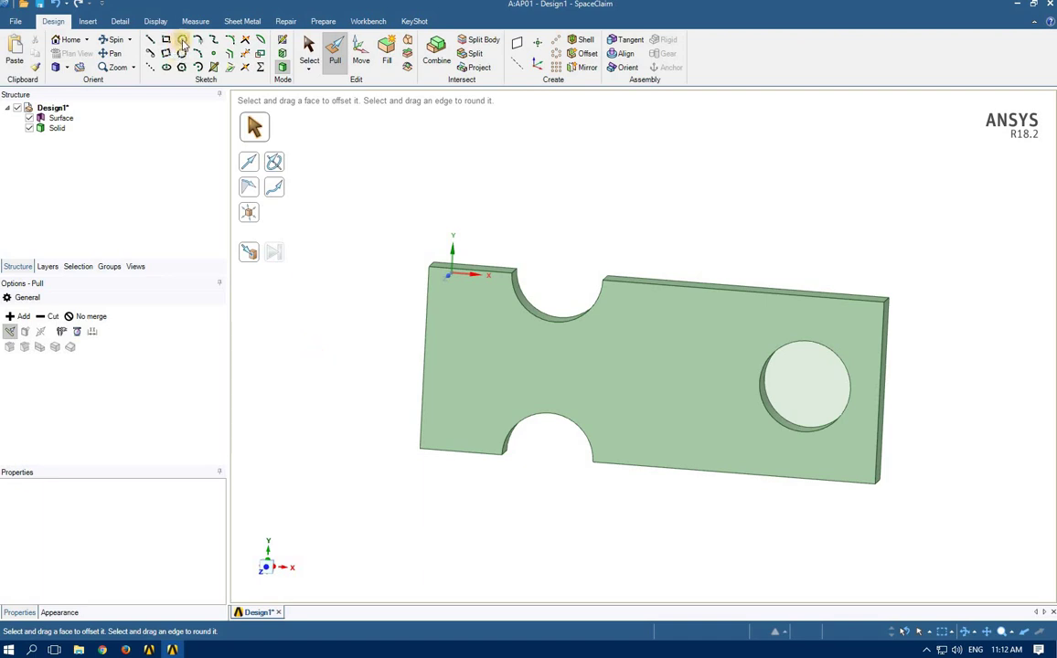
left_click(636, 371)
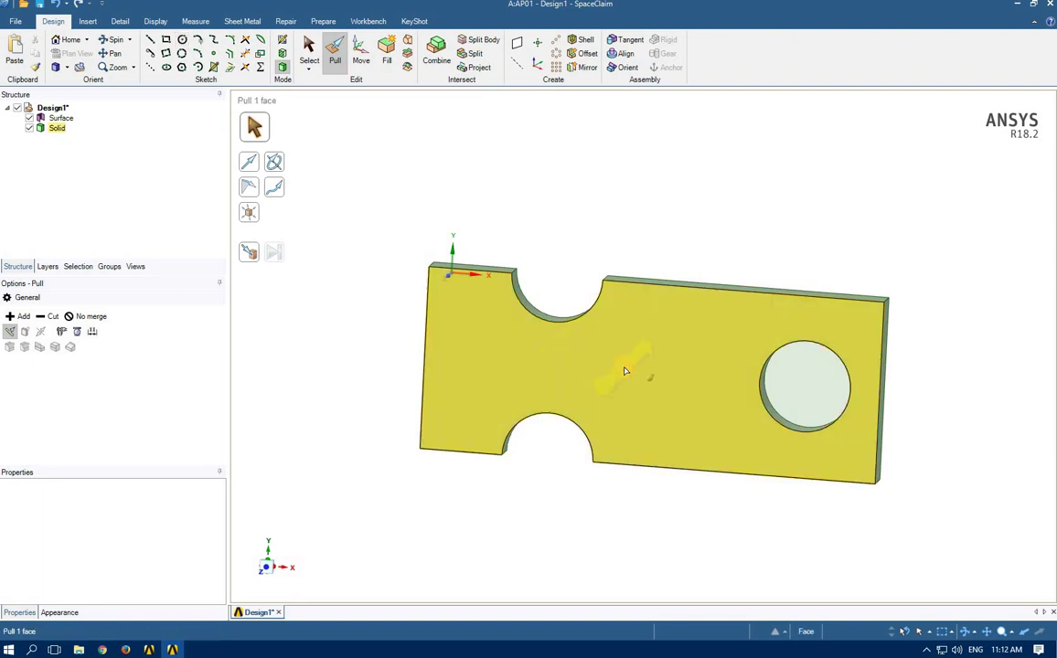
left_click(183, 42)
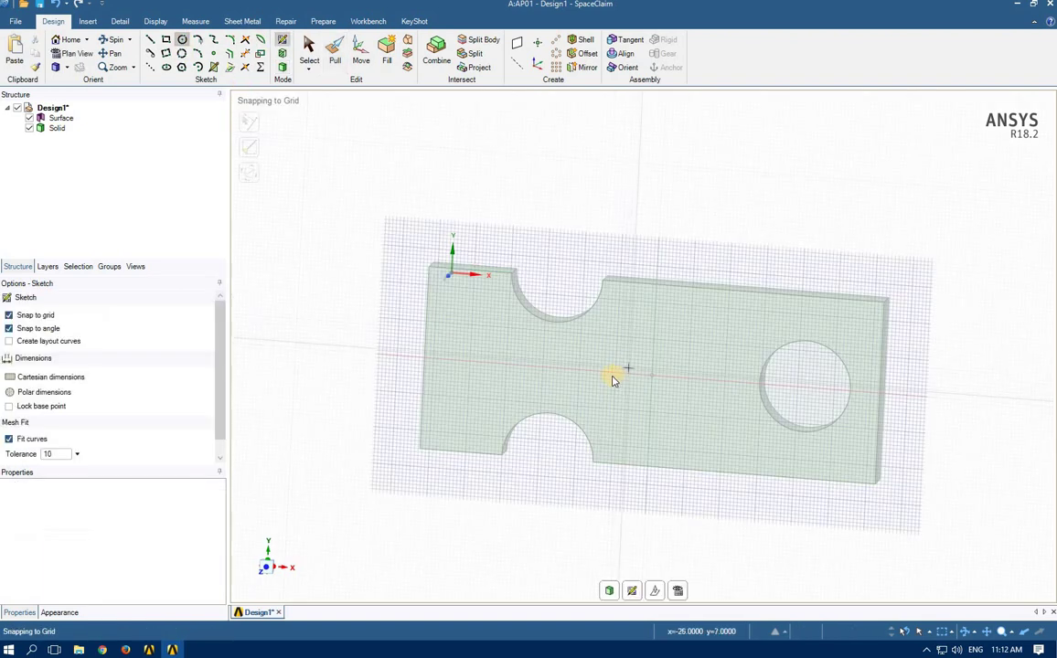
left_click(619, 373)
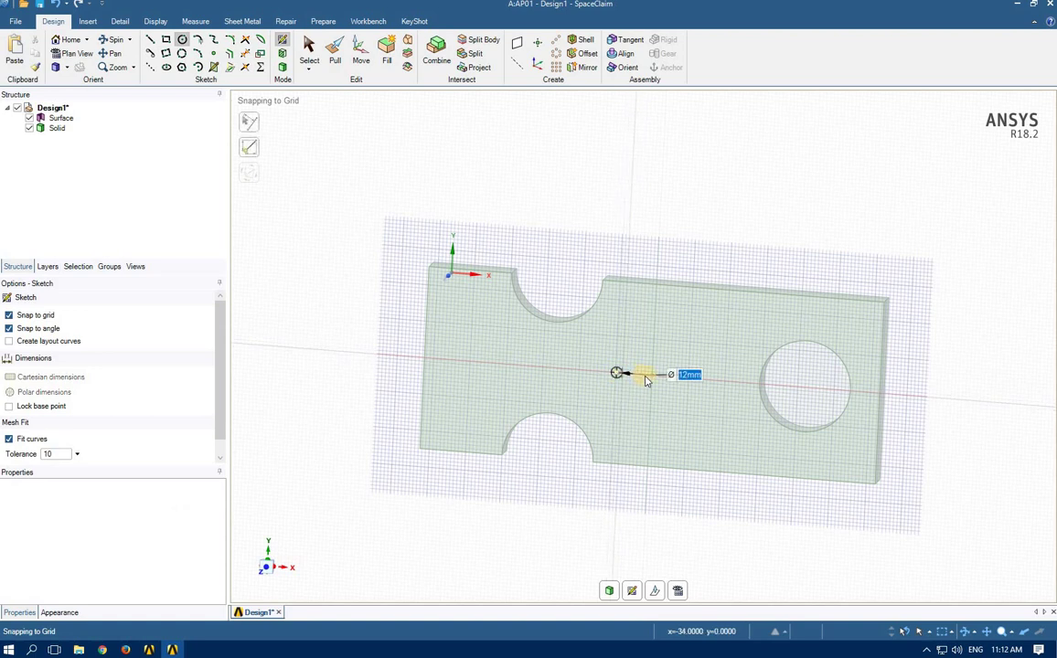
type("50")
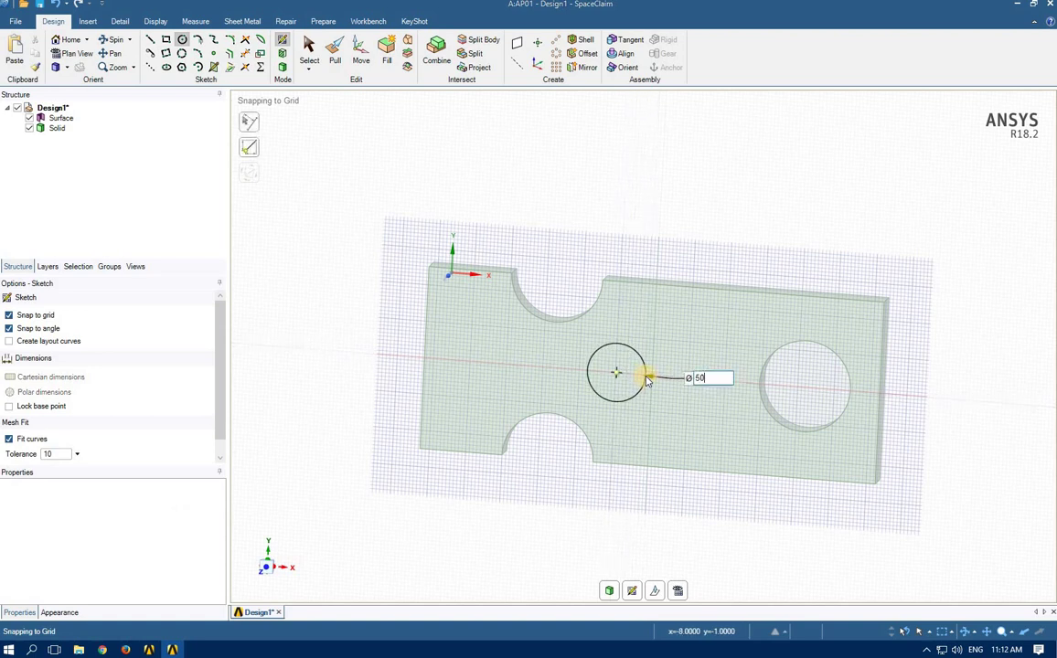
key("Return")
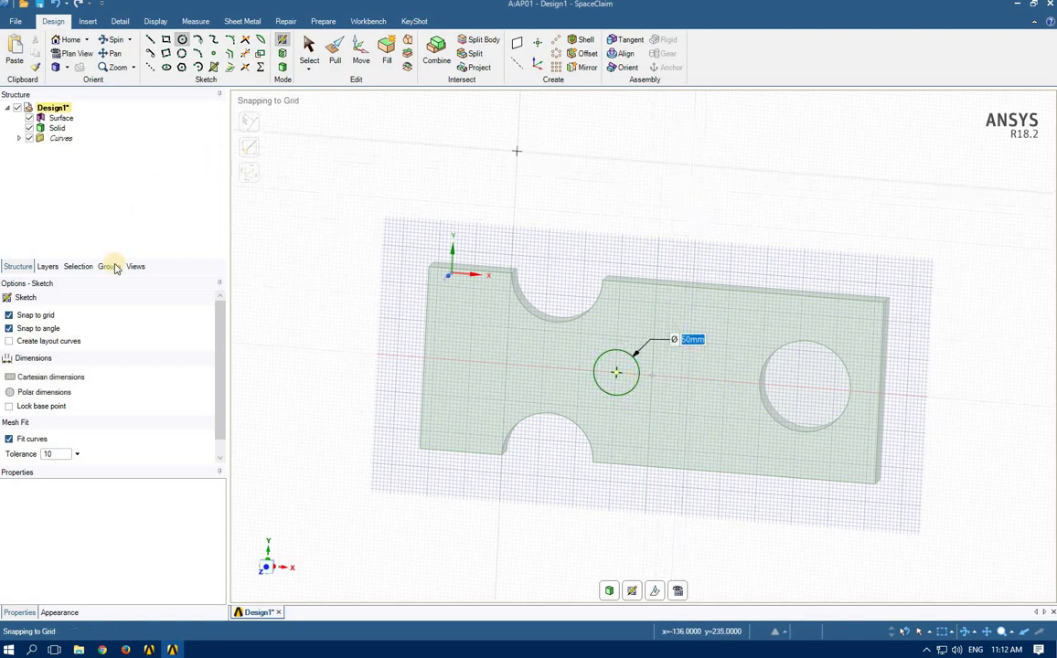
Step: Cut the 50 mm circle through the plate with Pull to make a through hole
left_click(336, 50)
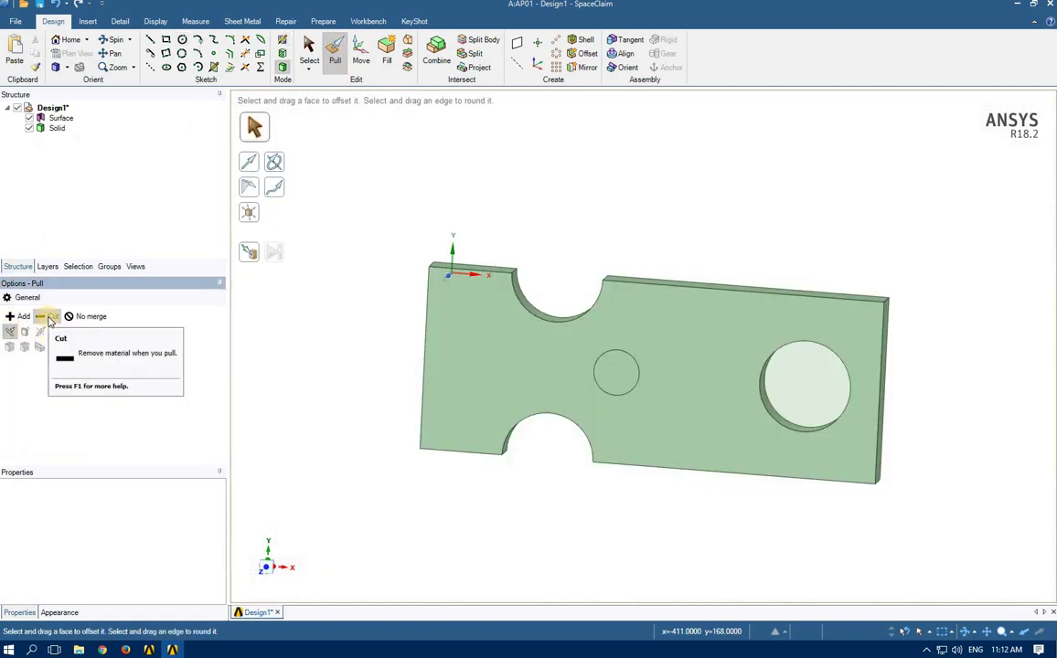
left_click(51, 317)
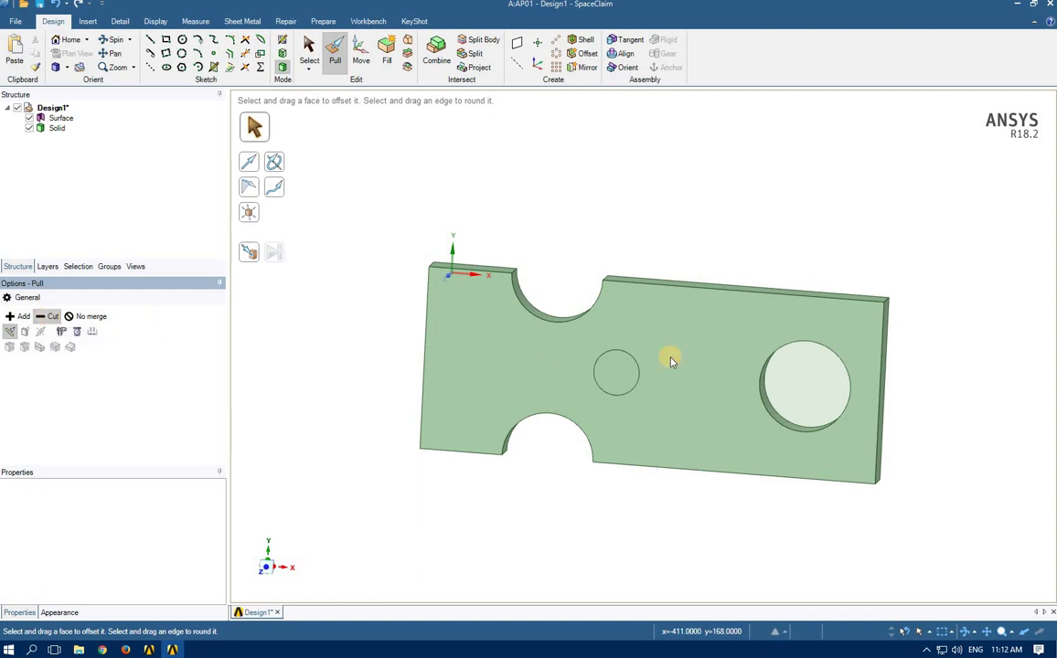
left_click(615, 376)
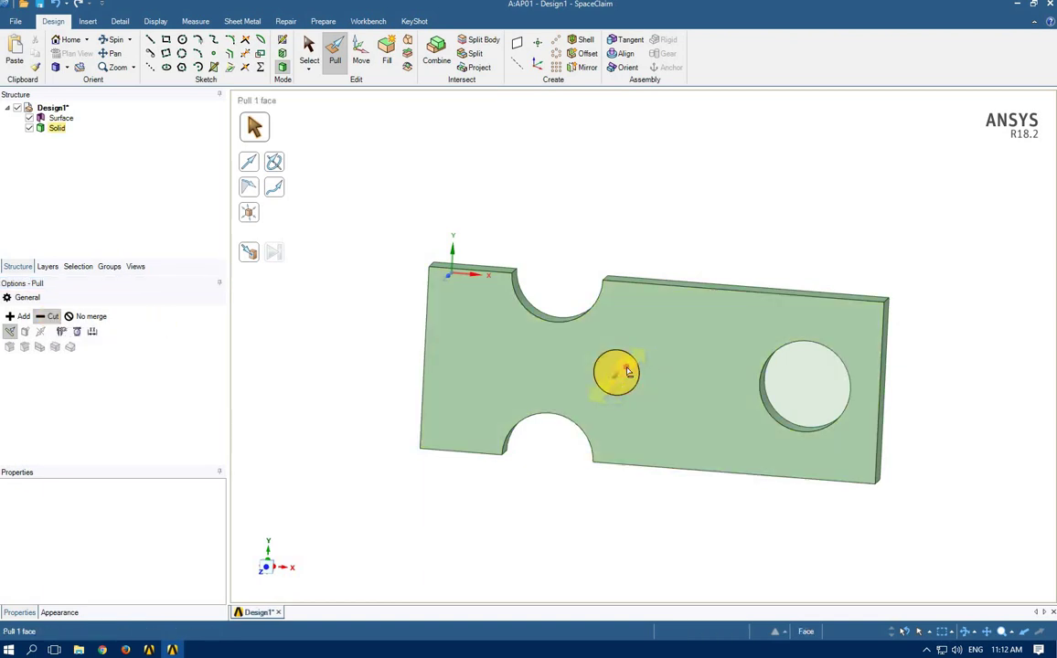
left_click_drag(628, 372, 672, 340)
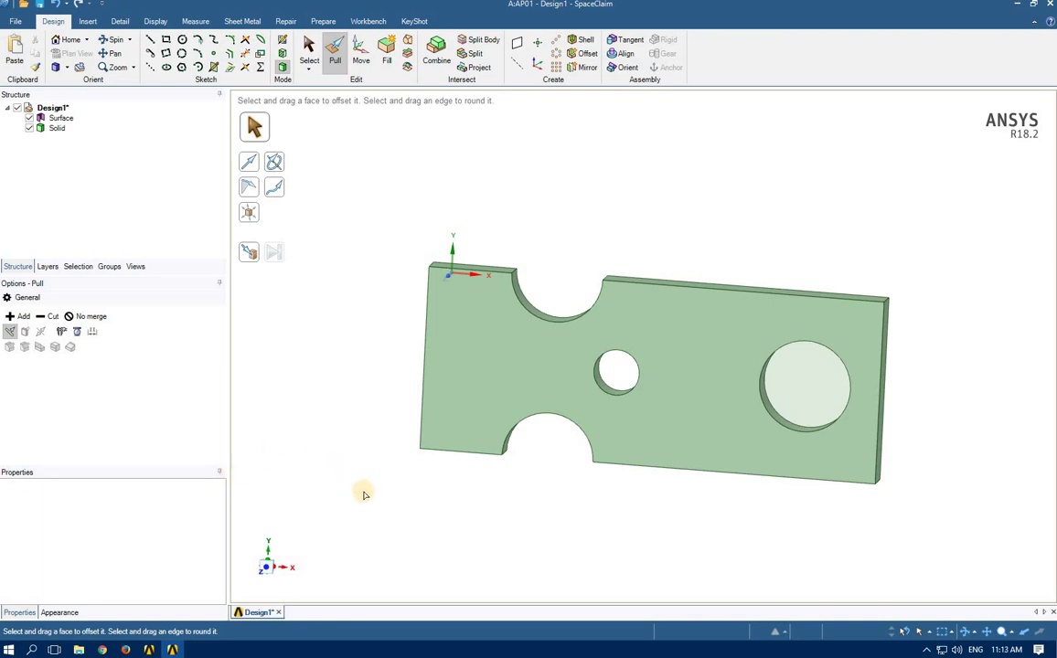
Step: Round the front long edge of the plate's end face beside the large hole with an 8 mm radius
mouse_move(359, 393)
middle_mouse_down()
mouse_move(418, 359)
mouse_move(428, 340)
mouse_move(419, 422)
middle_mouse_up()
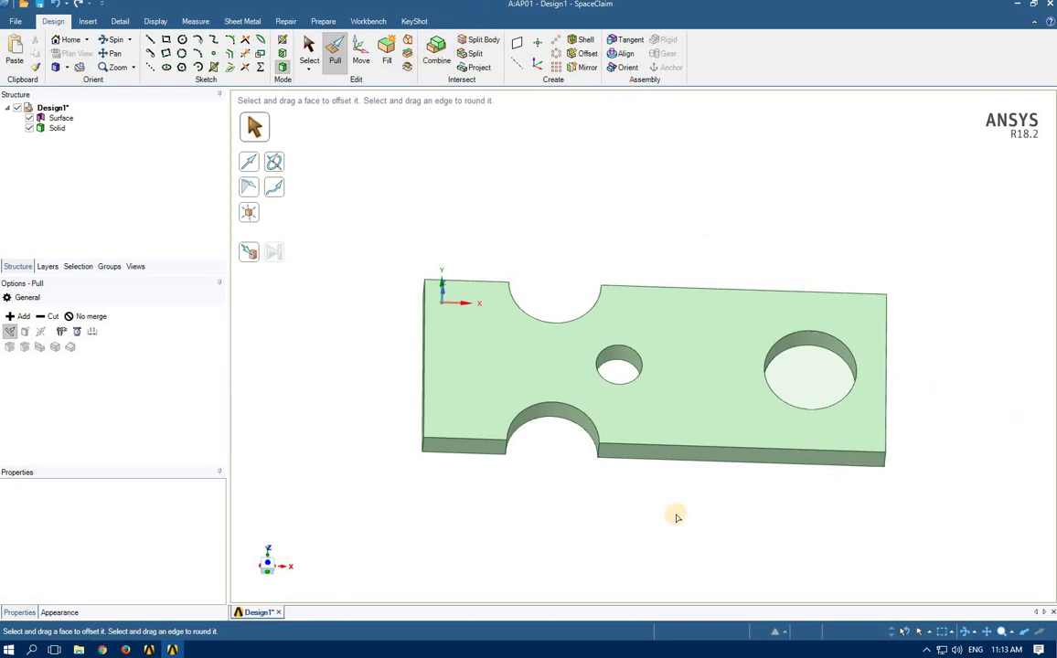
middle_click_drag(609, 465, 899, 392)
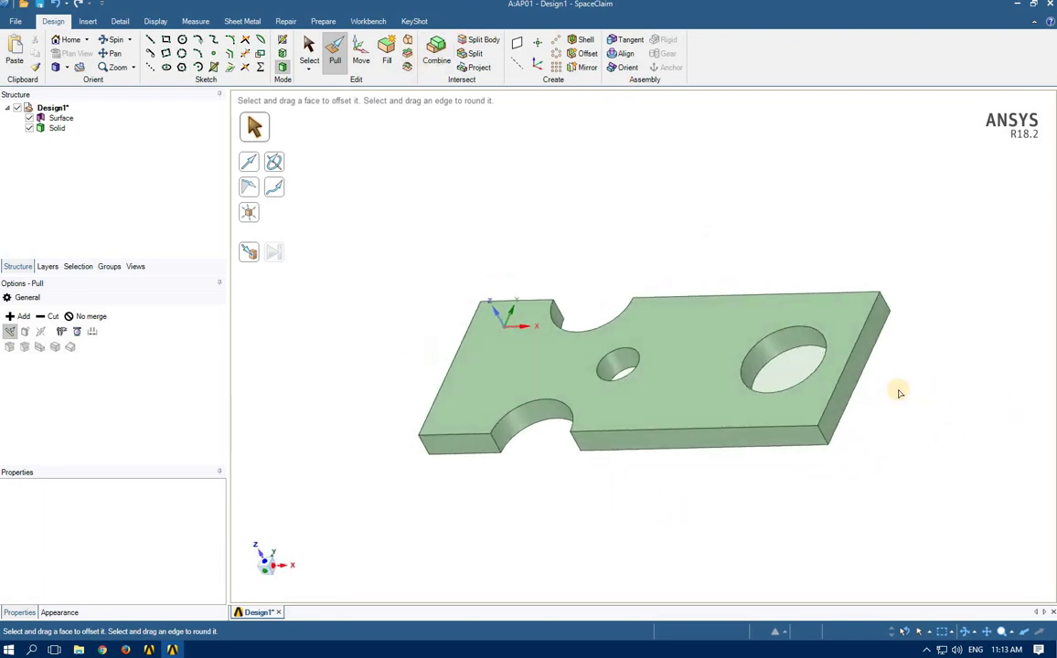
left_click(854, 370)
left_click(846, 371)
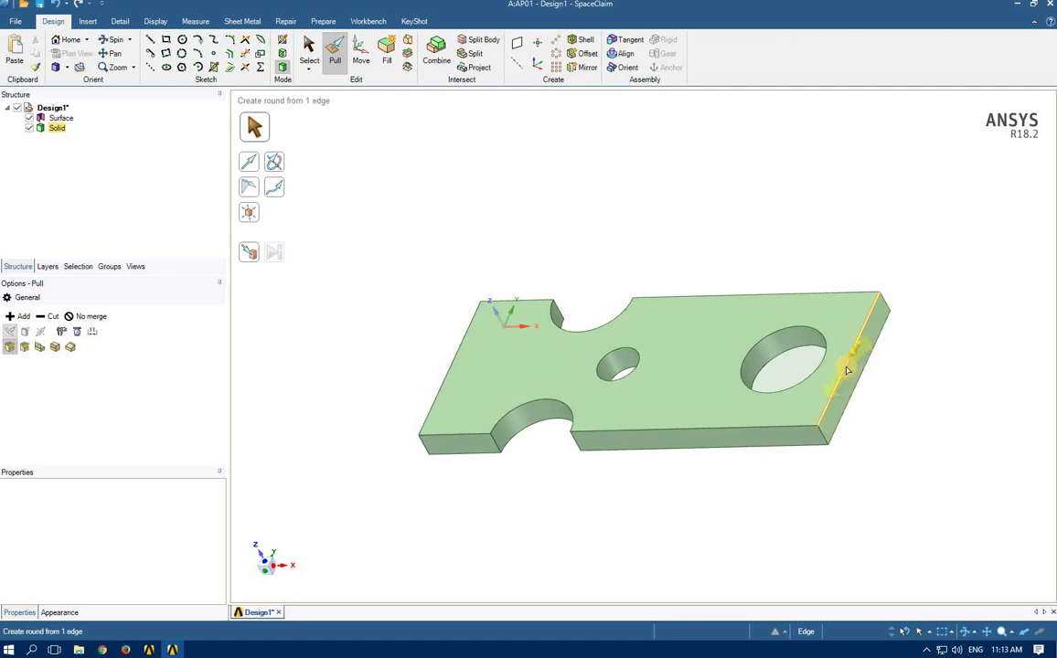
left_click(847, 368)
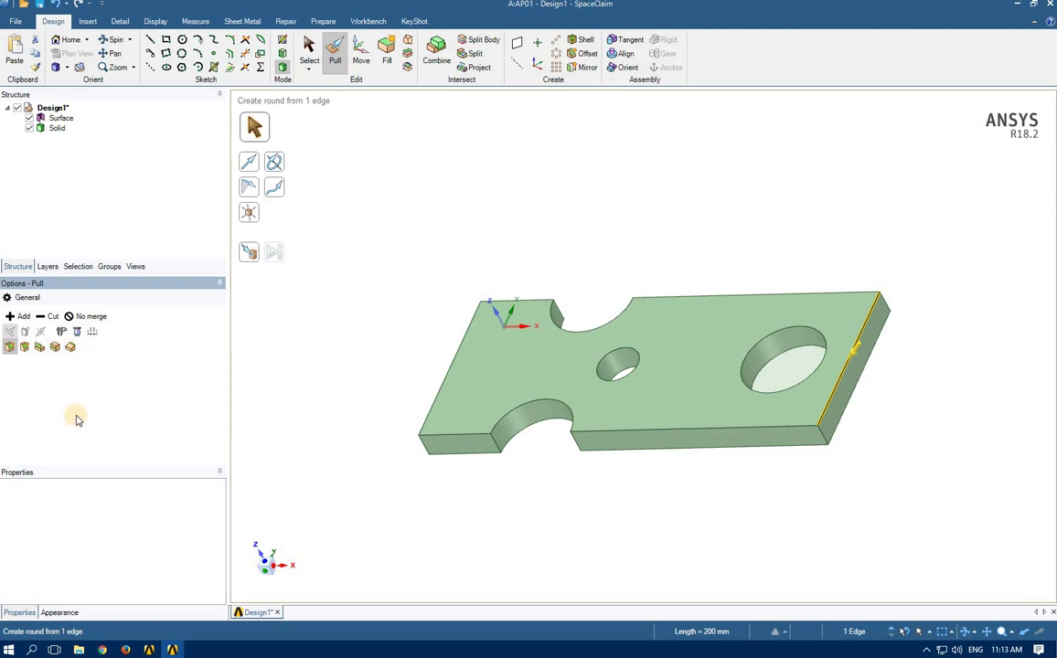
left_click(10, 348)
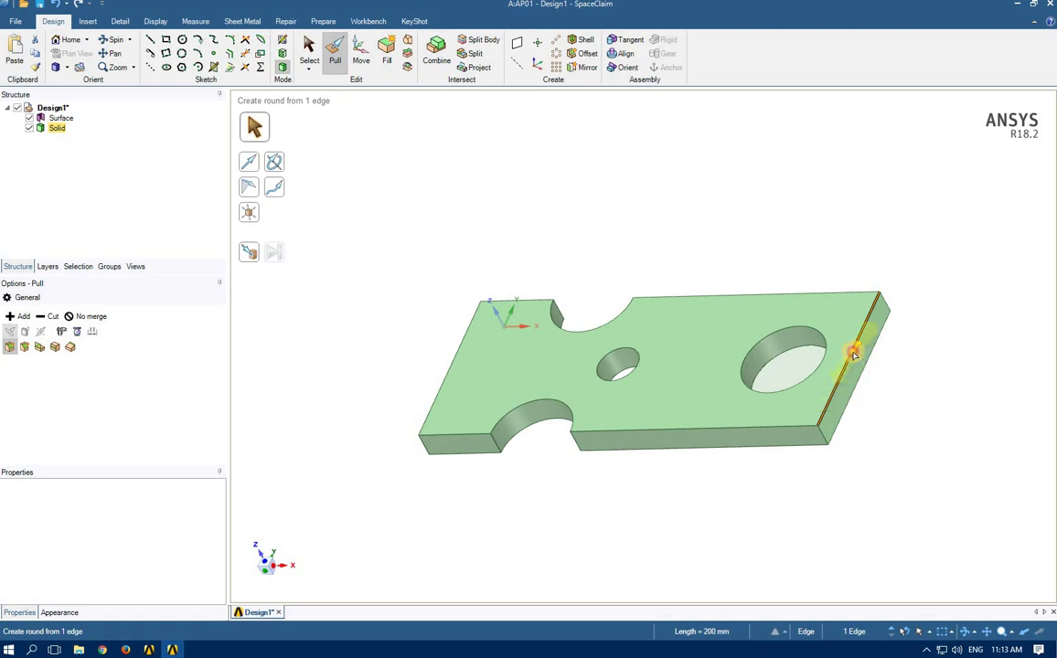
left_click_drag(848, 364, 841, 374)
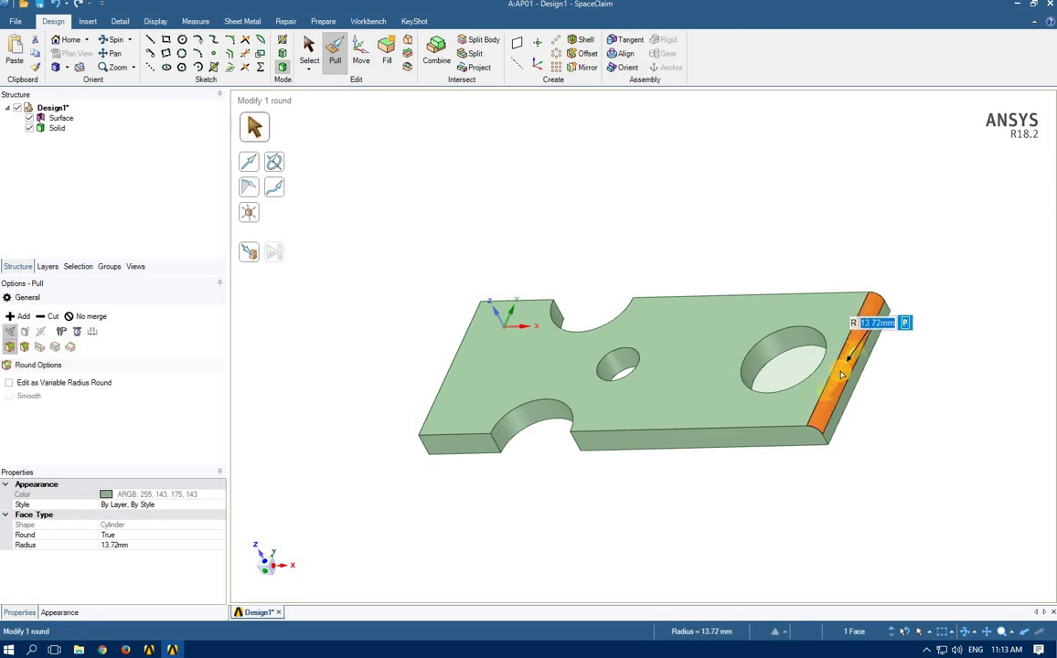
type("8")
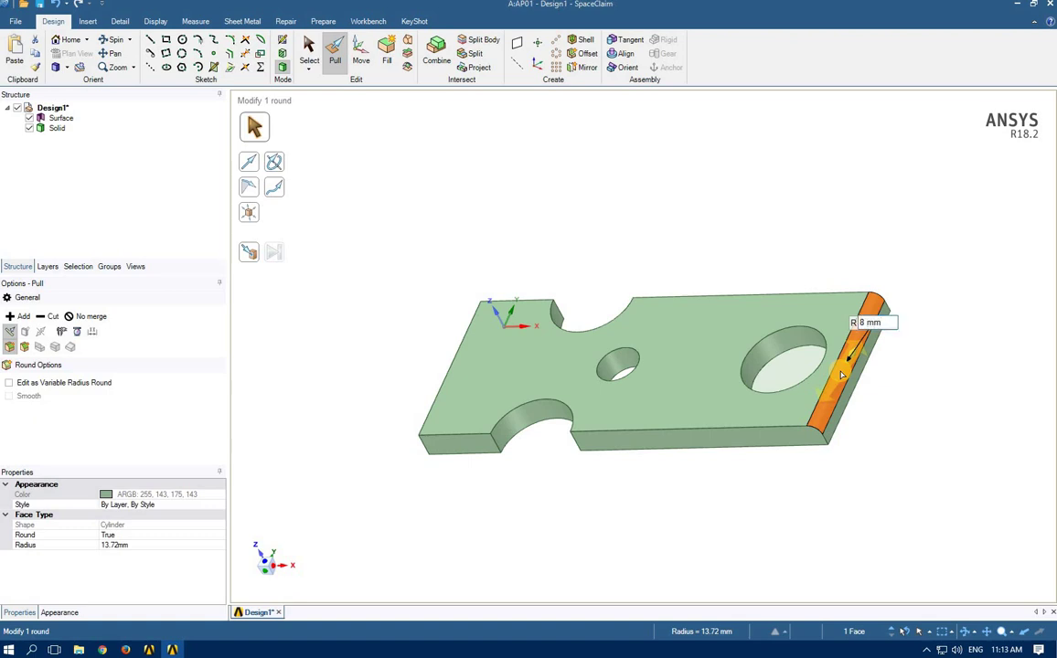
key("Return")
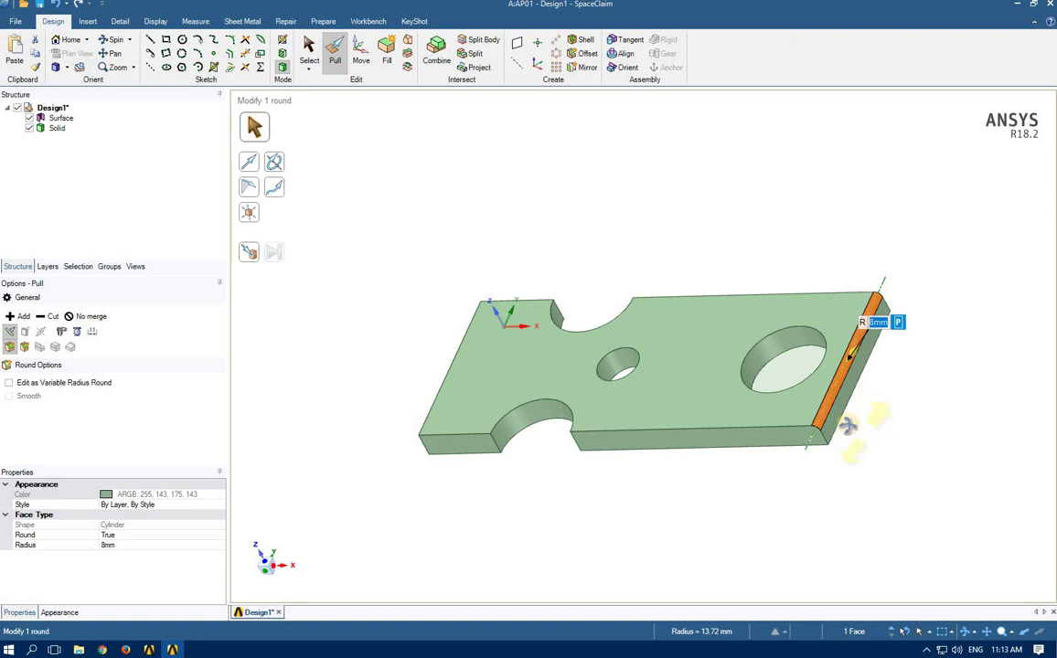
Step: Chamfer the opposite long edge of the same end face, on the plate's back side, with an 8 mm setback
middle_click_drag(866, 435, 788, 358)
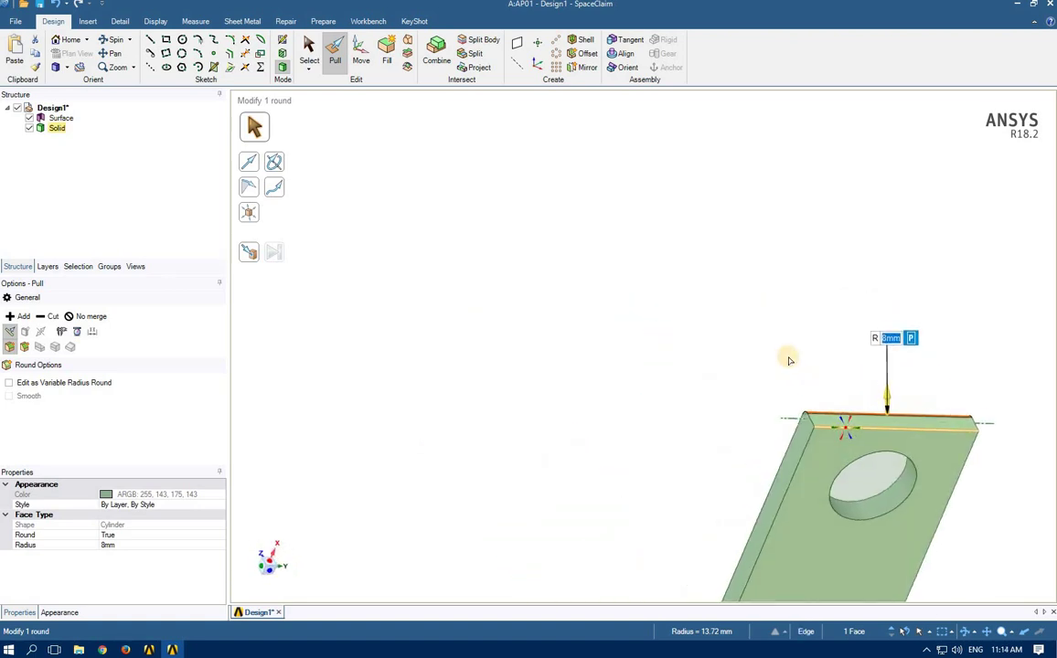
left_click(111, 53)
left_click_drag(593, 348, 637, 229)
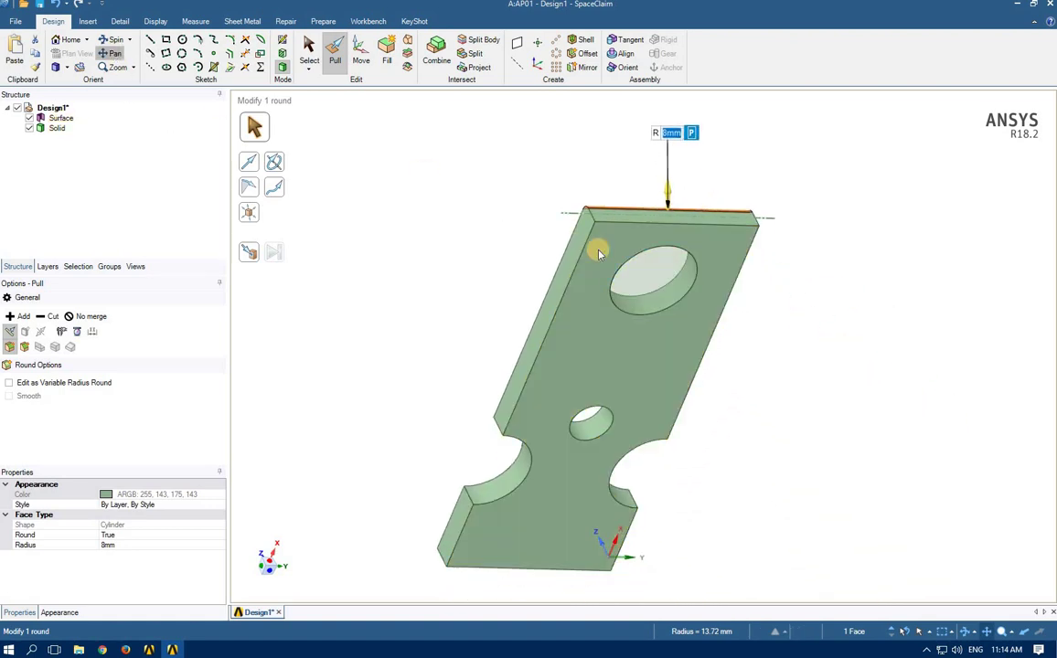
left_click(631, 227)
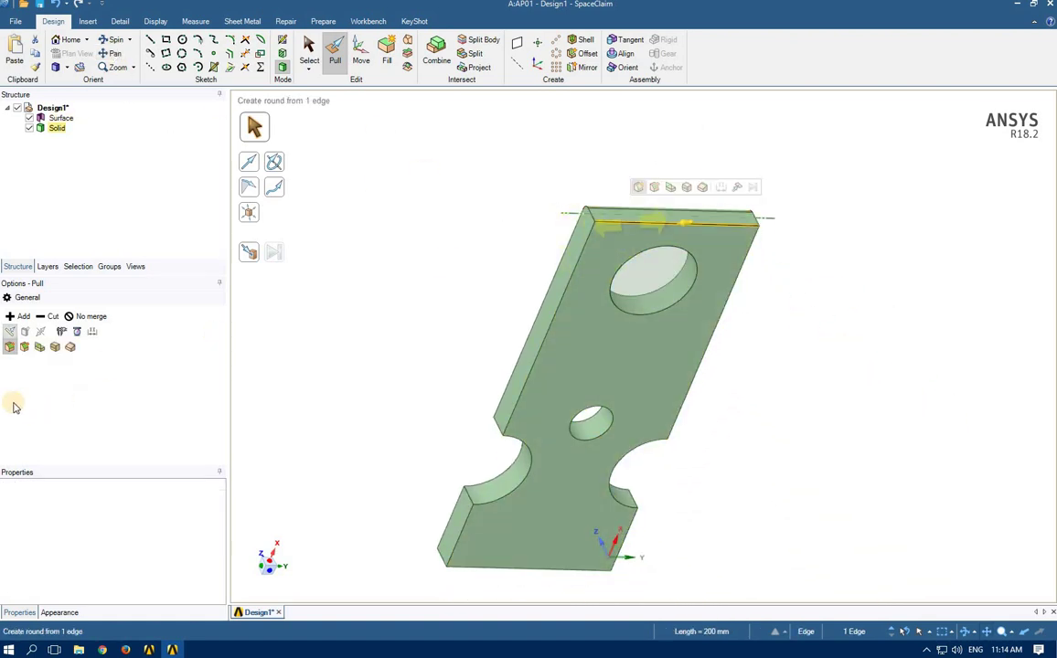
left_click(25, 348)
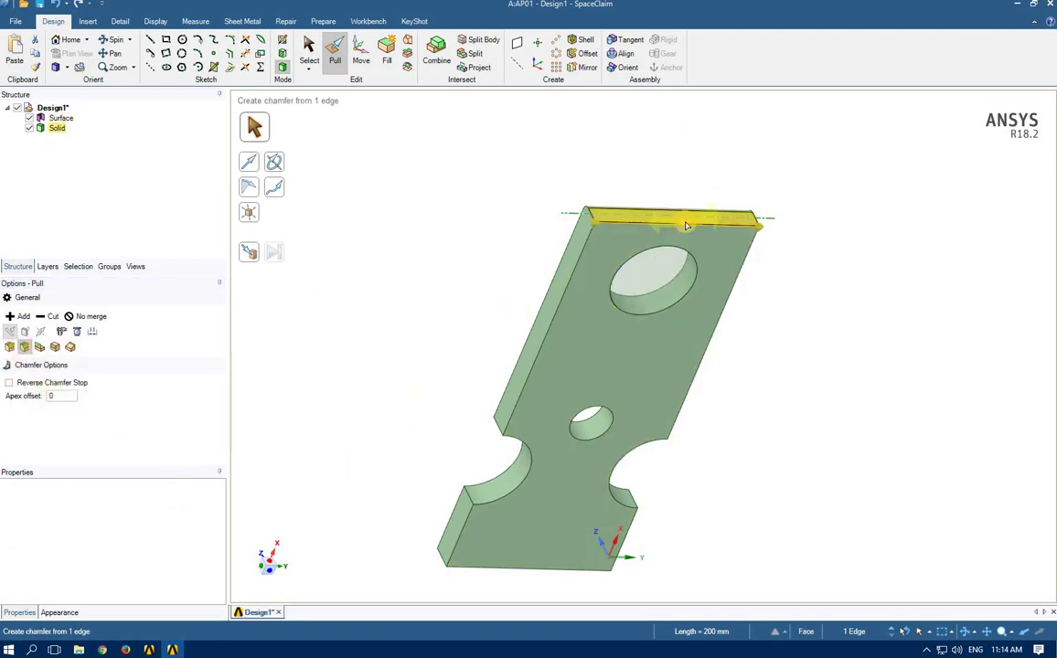
left_click_drag(674, 227, 674, 231)
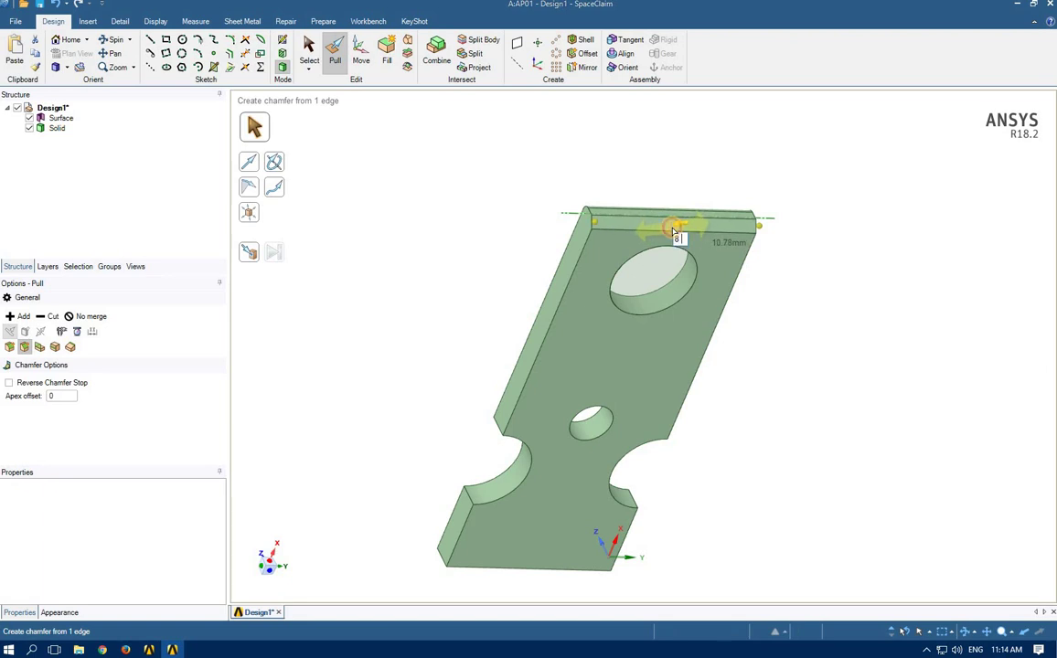
key("Return")
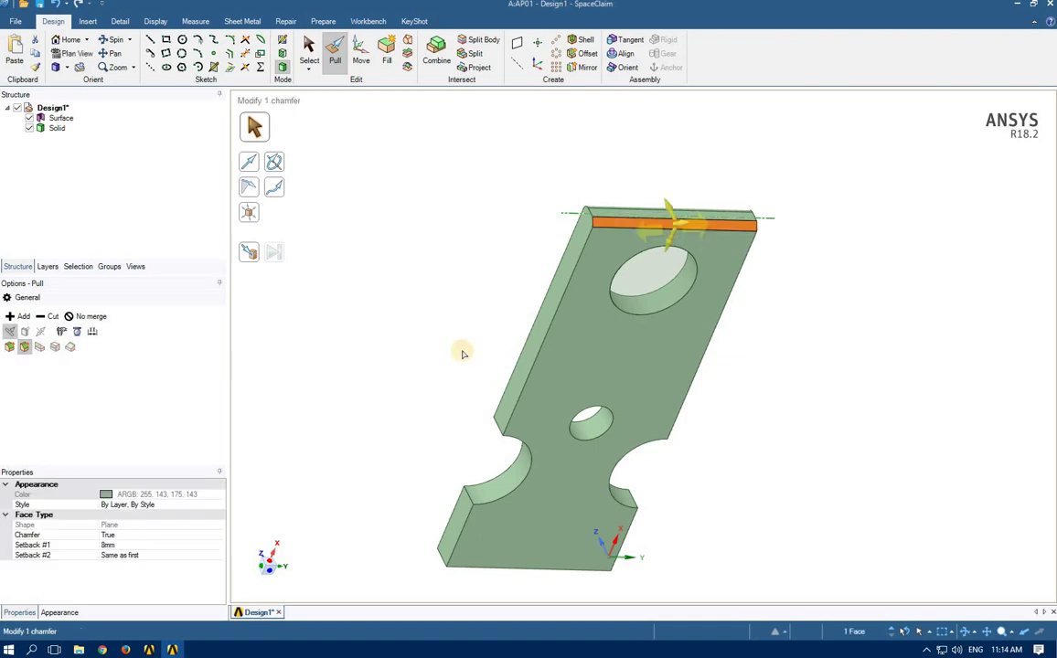
middle_click_drag(493, 298, 784, 468)
left_click(760, 467)
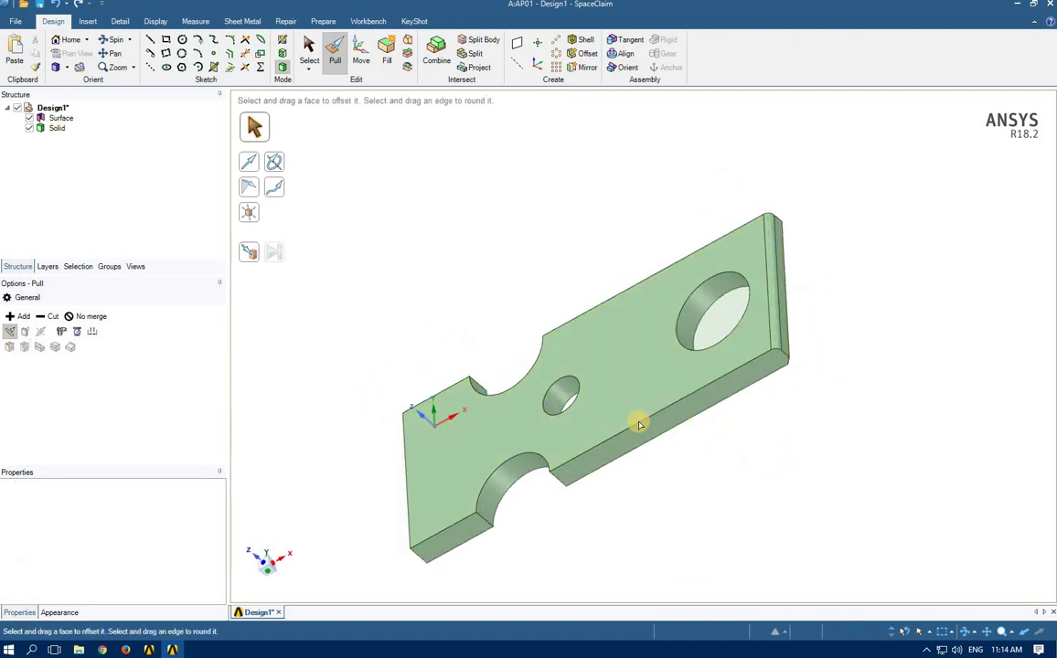
left_click(637, 426)
left_click(707, 316)
middle_click_drag(704, 339, 614, 285)
left_click(729, 389)
double_click(493, 441)
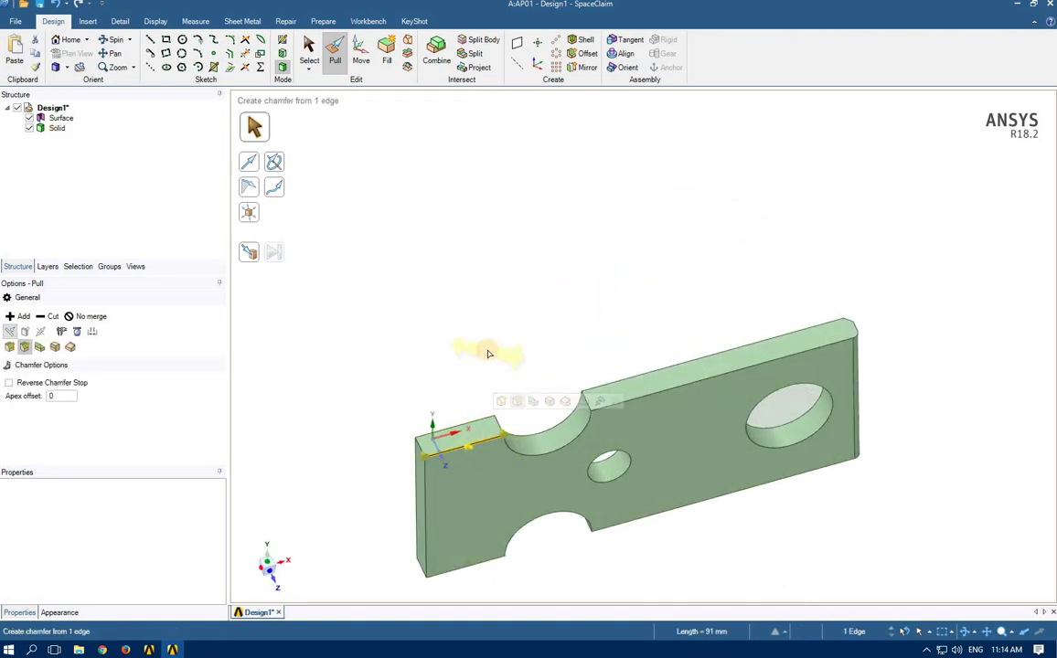
left_click(488, 354)
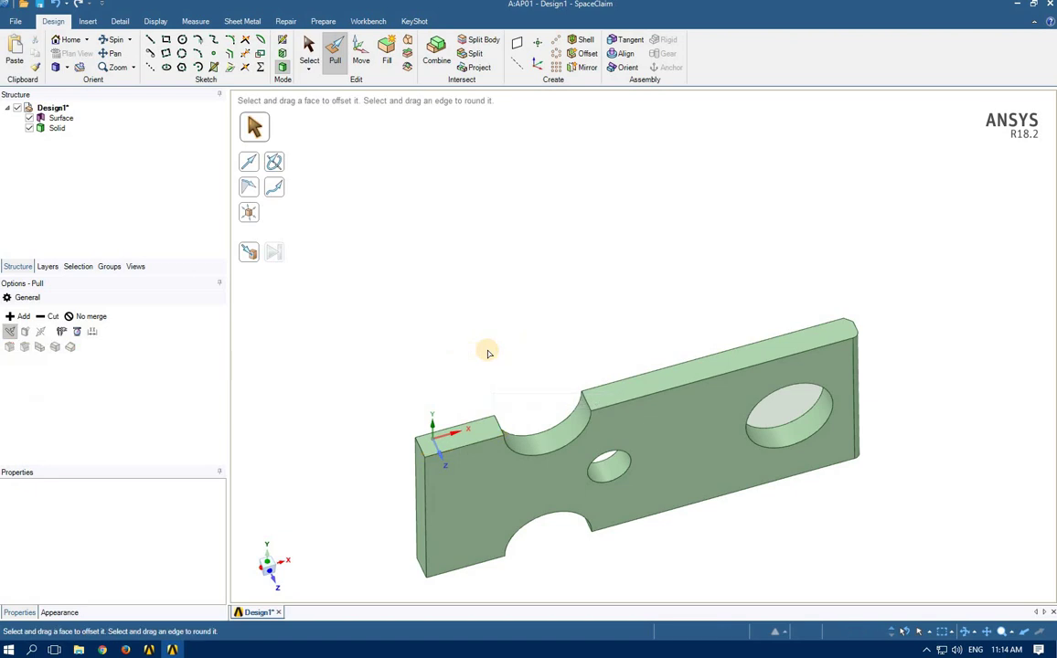
left_click(489, 444)
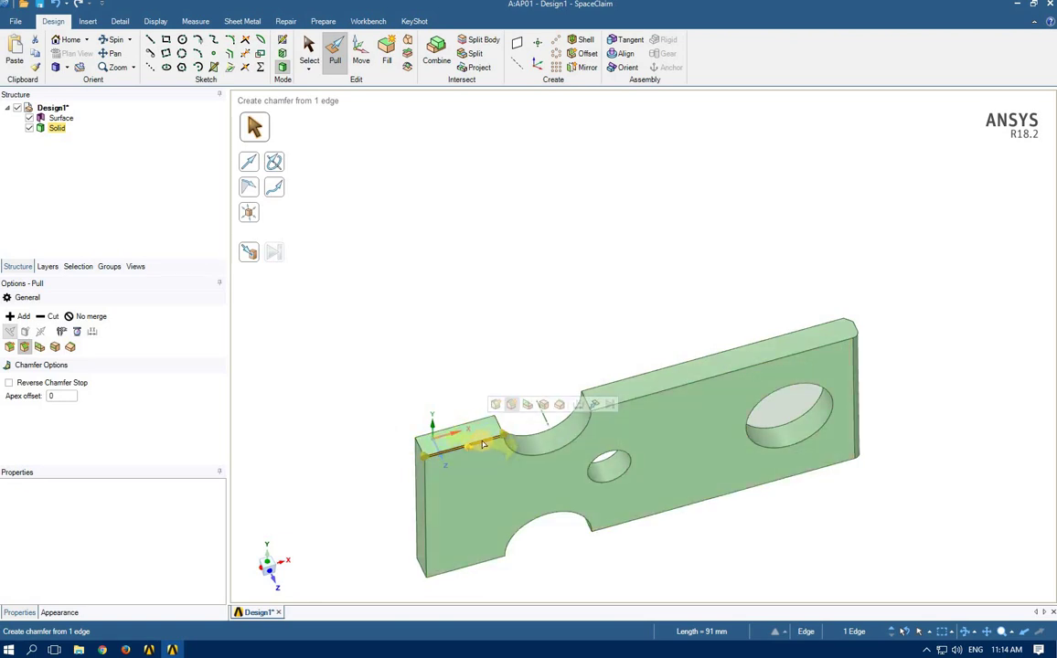
double_click(482, 444)
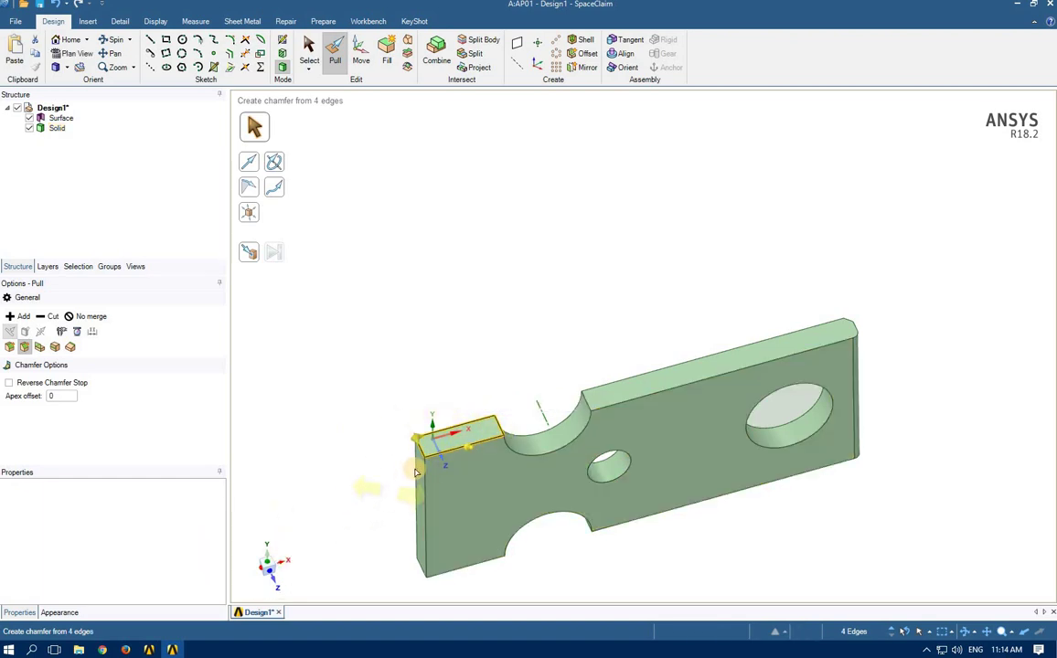
left_click(369, 494)
middle_click_drag(419, 464, 431, 469)
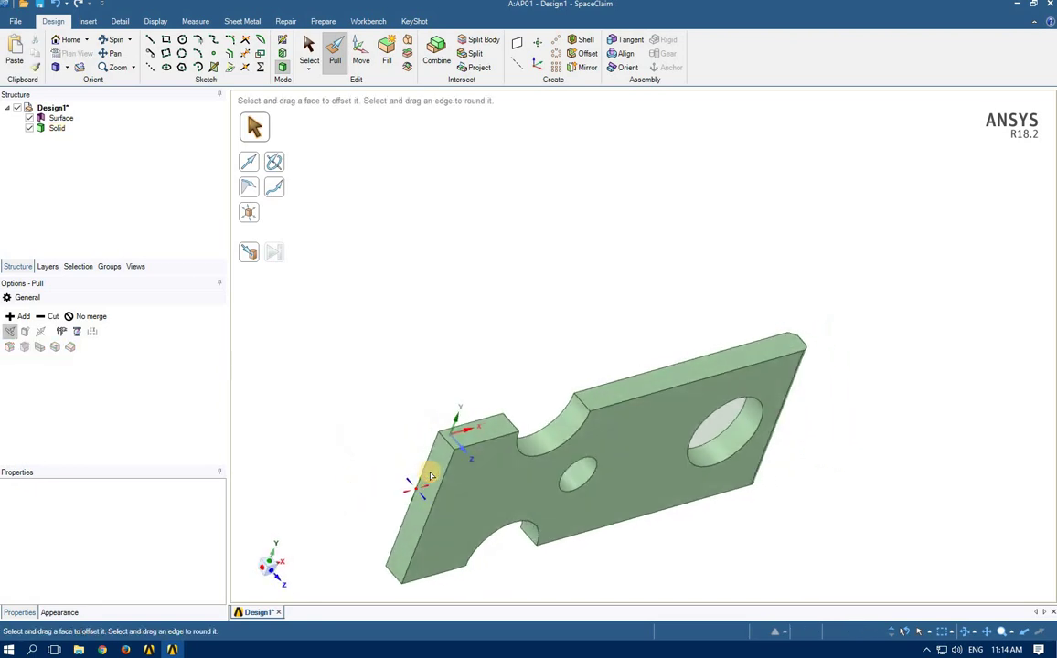
left_click(450, 447)
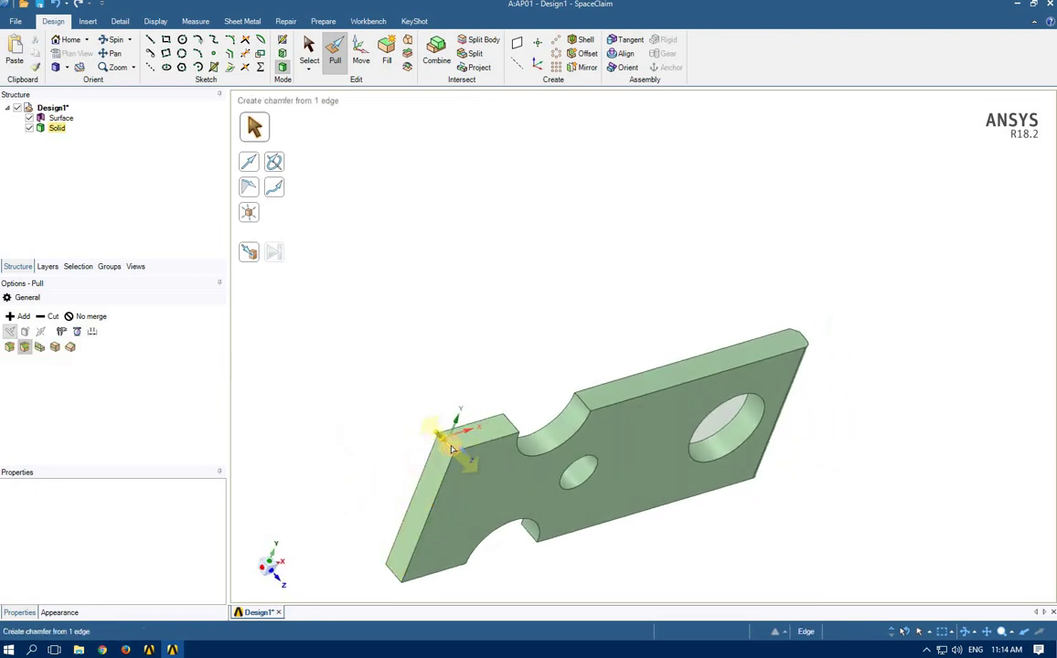
left_click(451, 448)
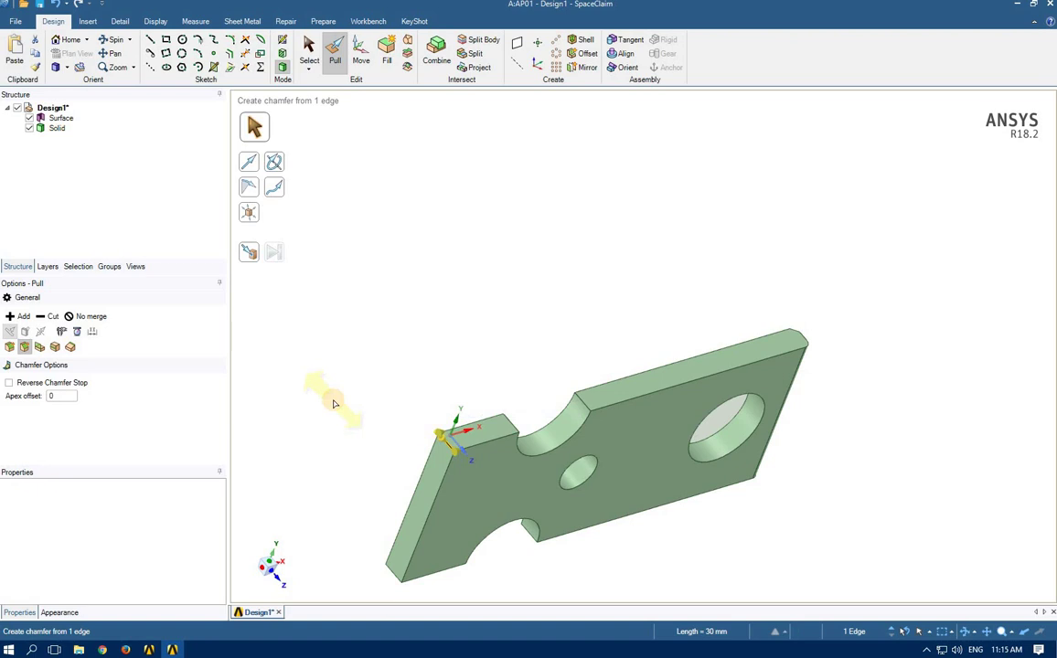
scroll(398, 551, "up", 2)
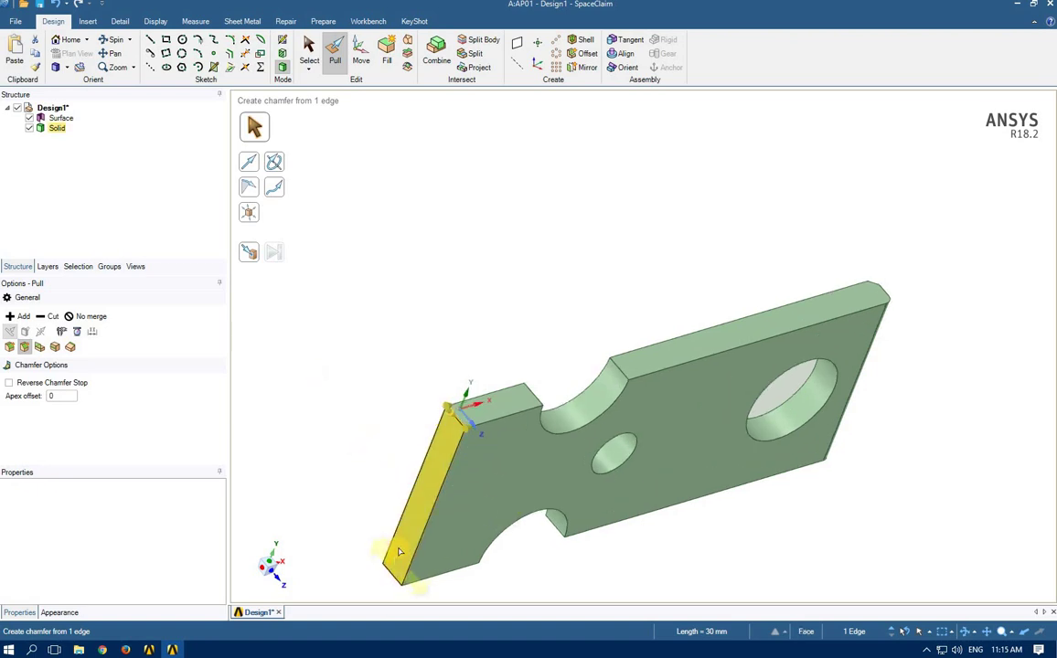
scroll(399, 552, "up", 3)
key("Escape")
left_click(514, 259)
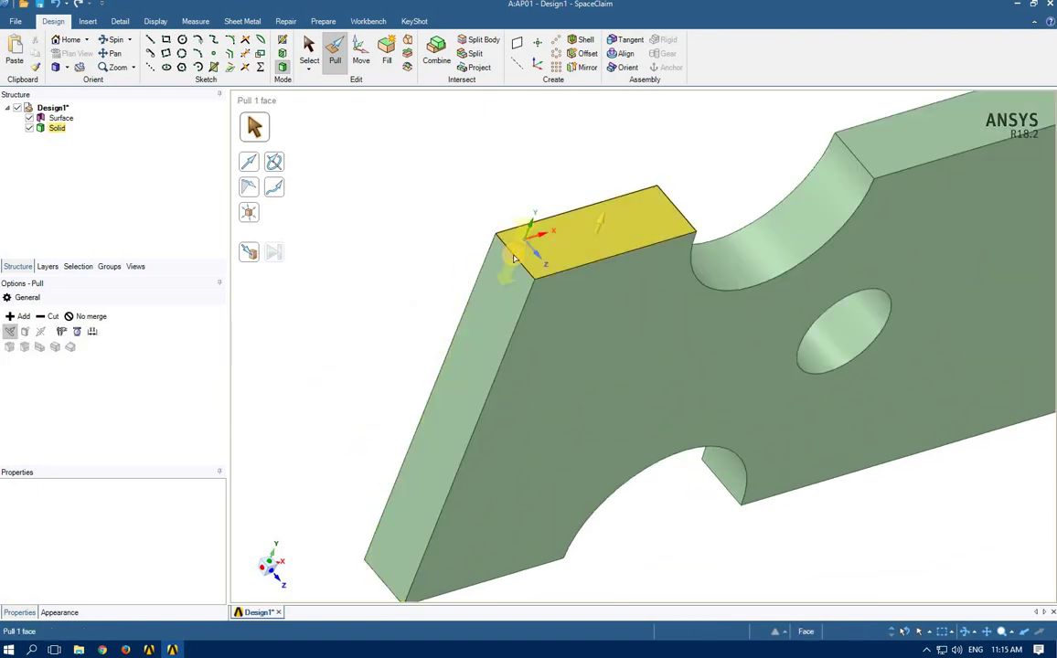
left_click(516, 258)
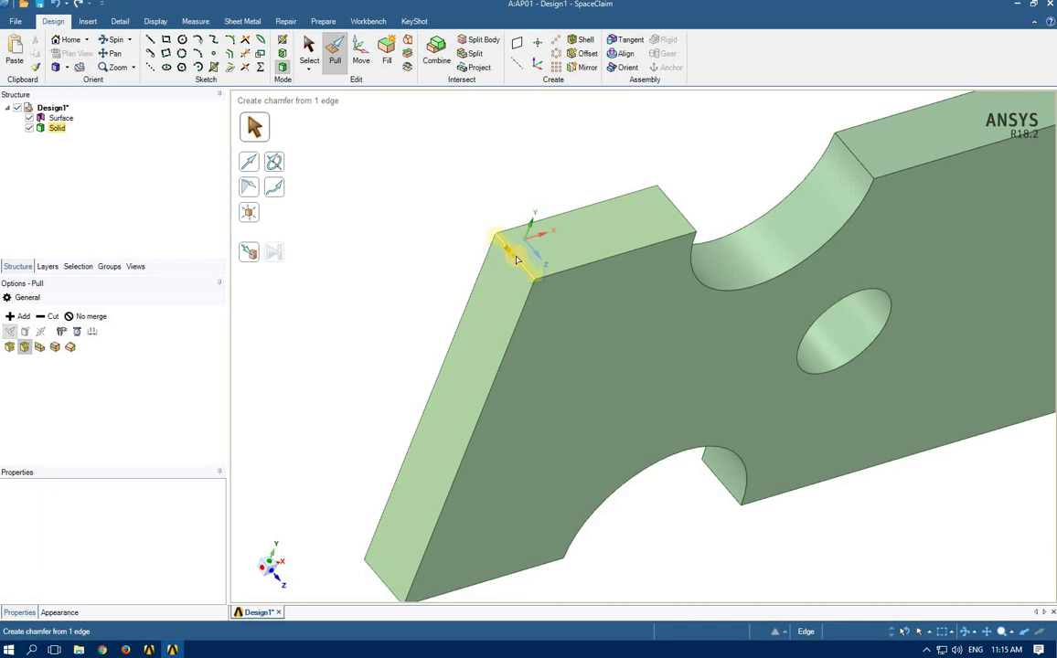
double_click(516, 259)
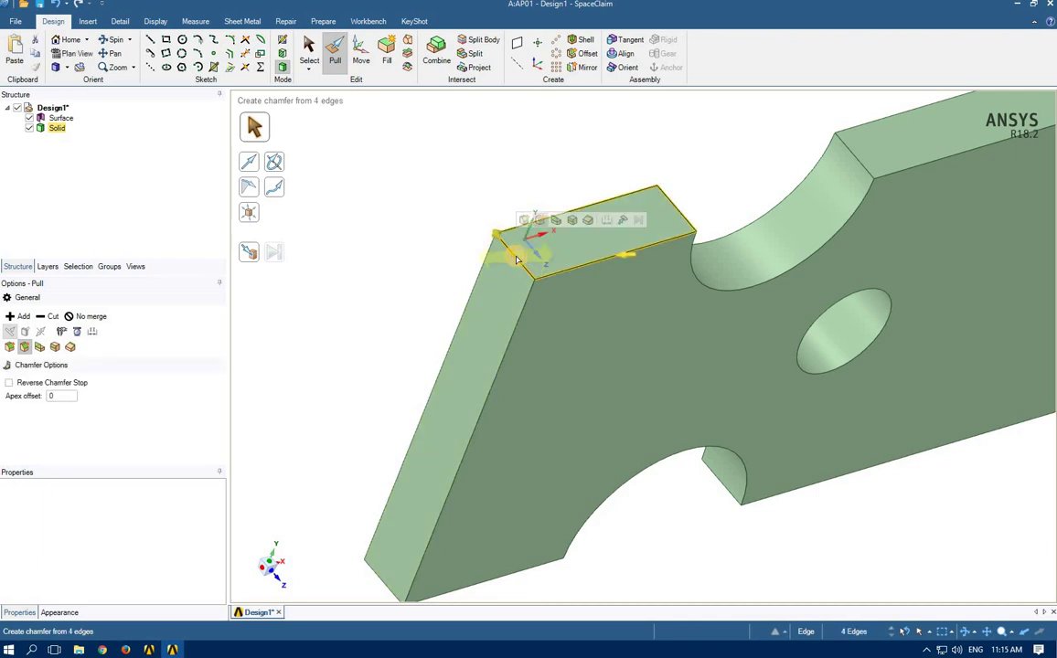
left_click(517, 259)
double_click(517, 258)
double_click(516, 259)
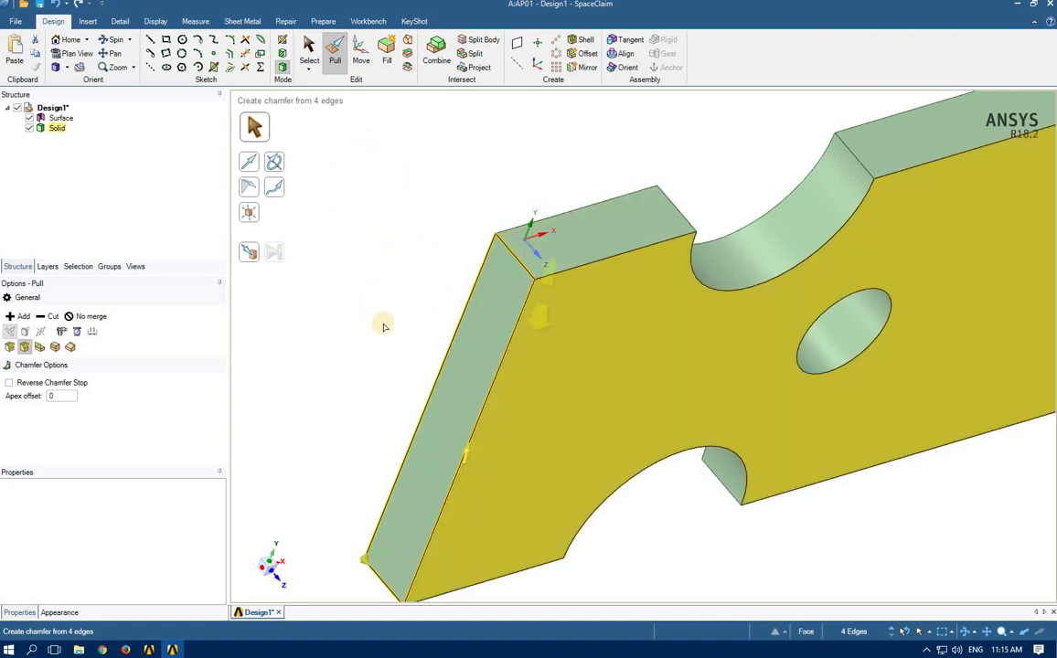
left_click(680, 441)
scroll(679, 441, "down", 3)
left_click(677, 462)
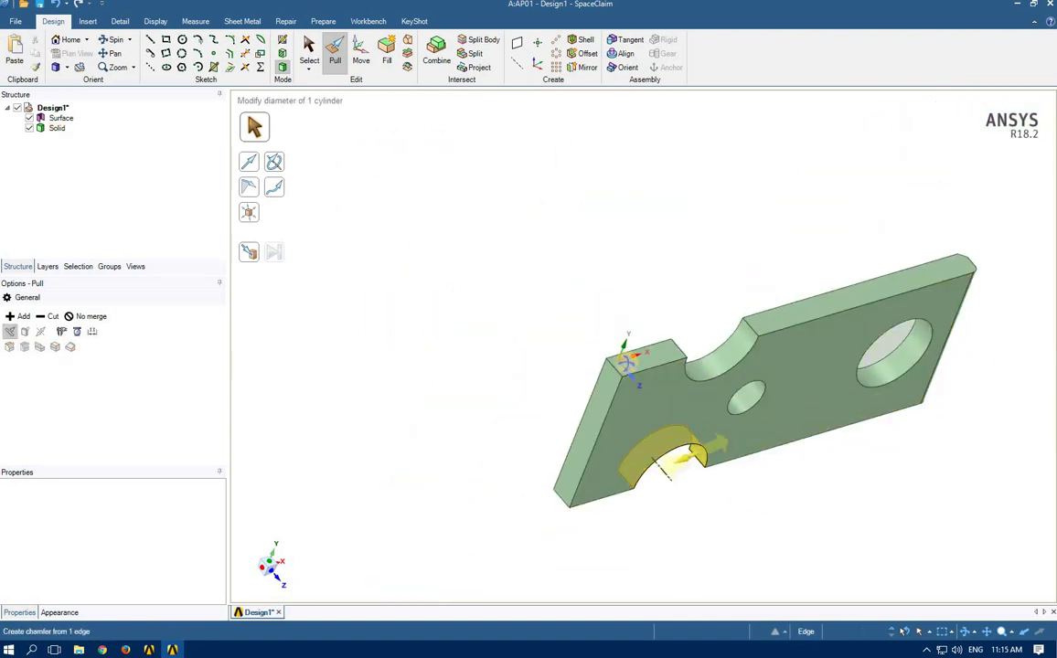
middle_click_drag(672, 475, 467, 349)
left_click(866, 172)
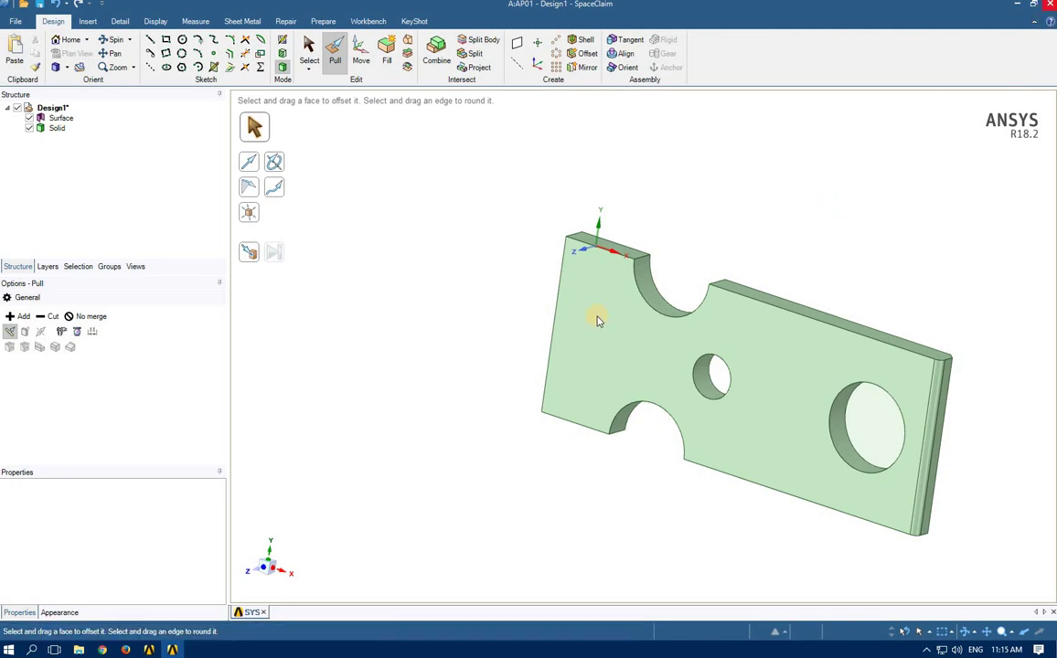
Step: Switch to Workbench, open the AP01 Model in Mechanical to check the imported geometry, and close Mechanical again
key("alt+Tab")
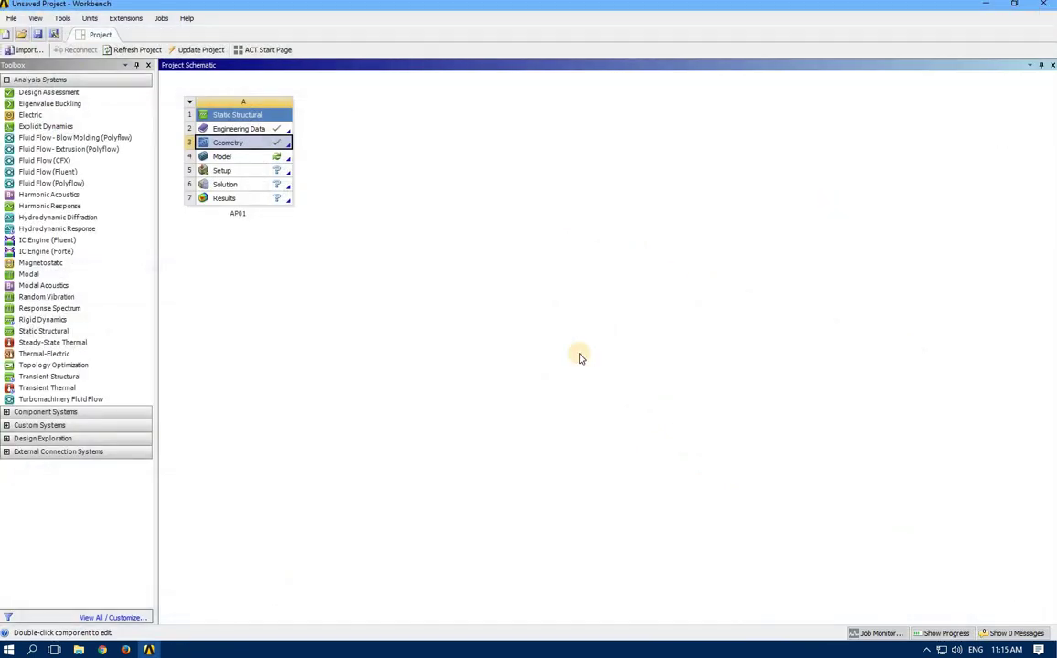
double_click(249, 160)
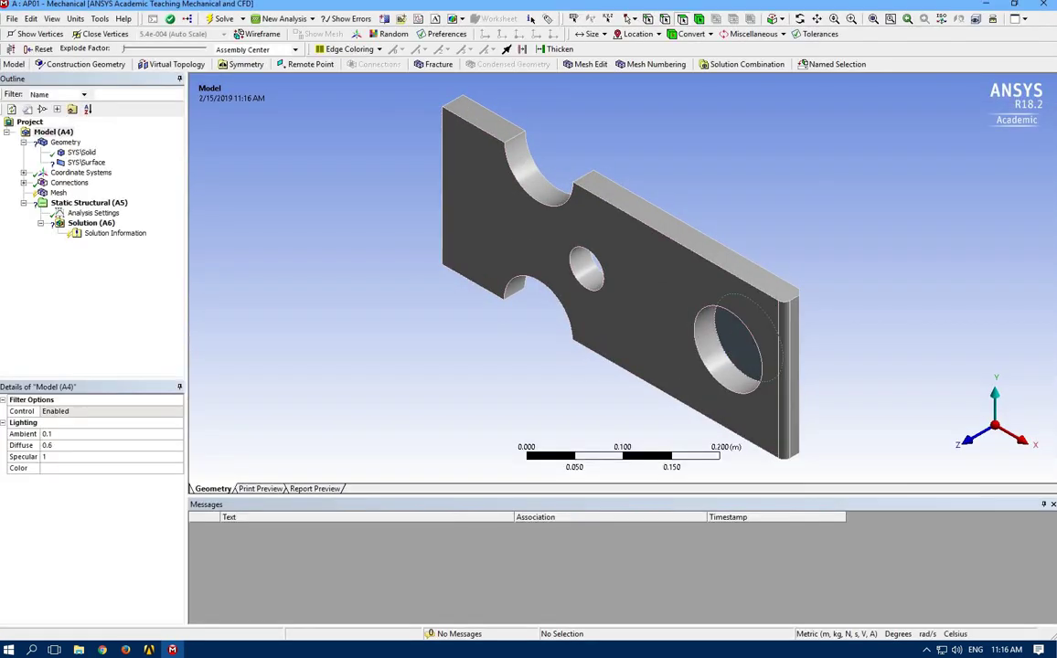
left_click(1050, 6)
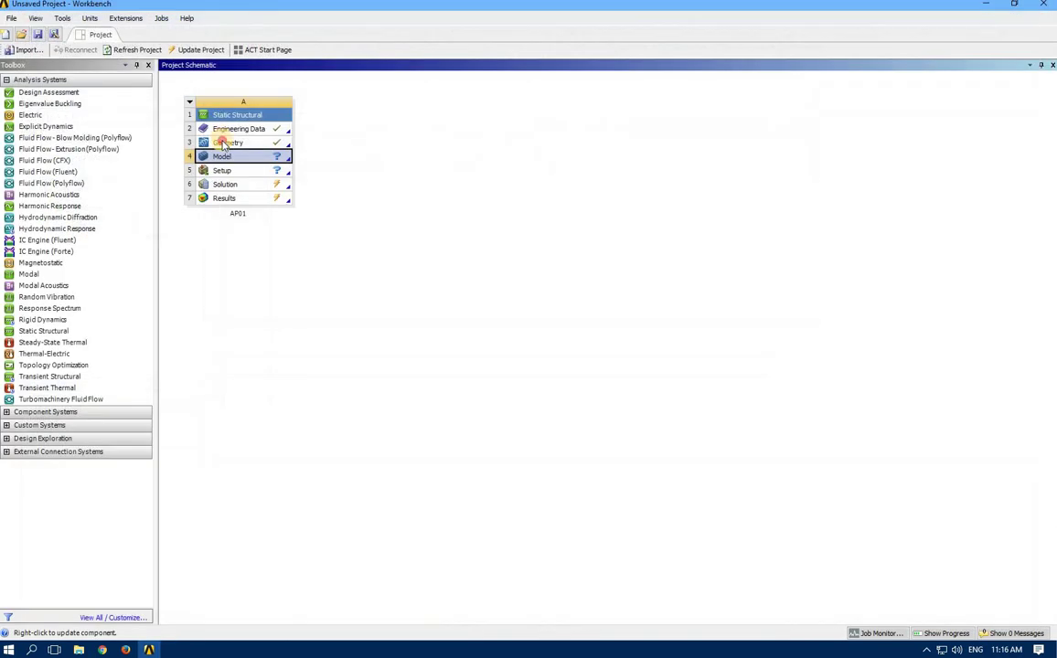
Step: Reopen the AP01 geometry in SpaceClaim, delete the leftover Surface body in the large hole, and close SpaceClaim
double_click(224, 144)
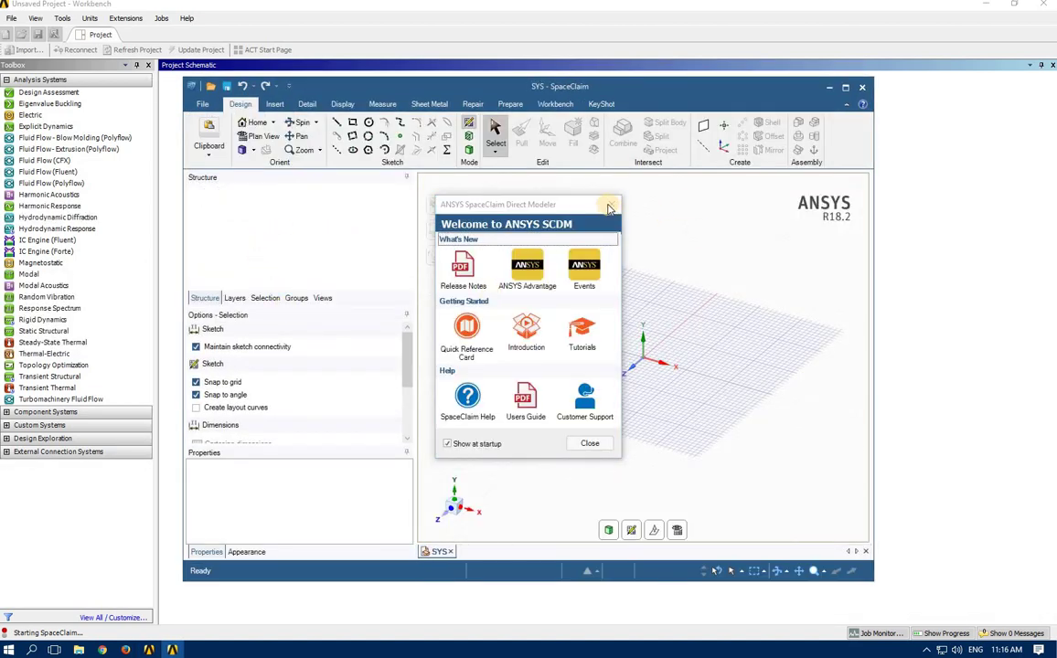
left_click(254, 202)
left_click(249, 201)
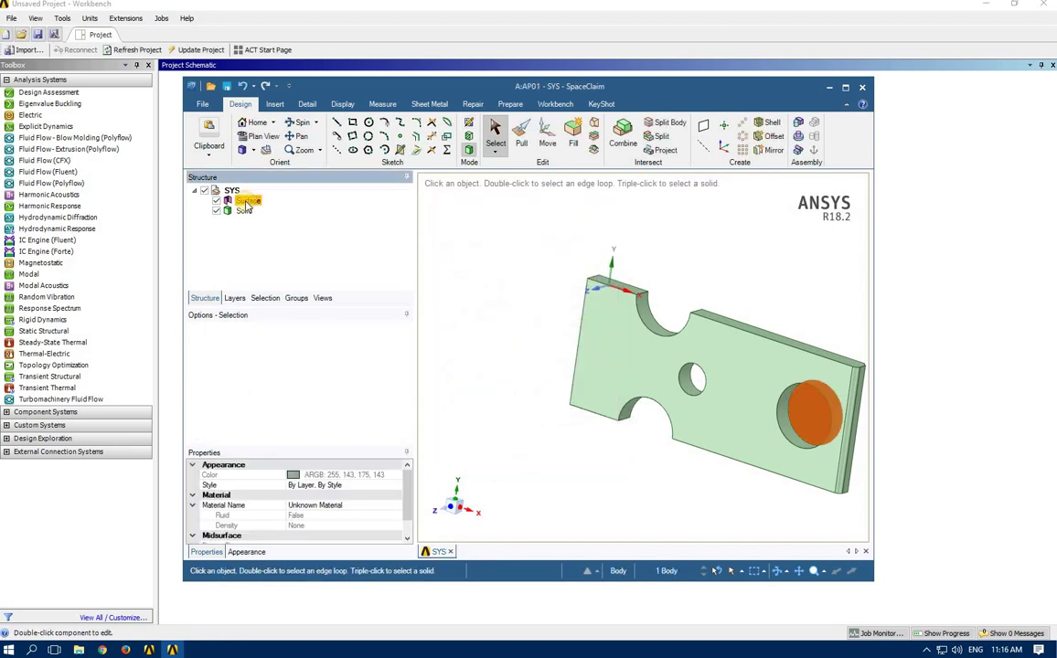
right_click(248, 201)
left_click(278, 270)
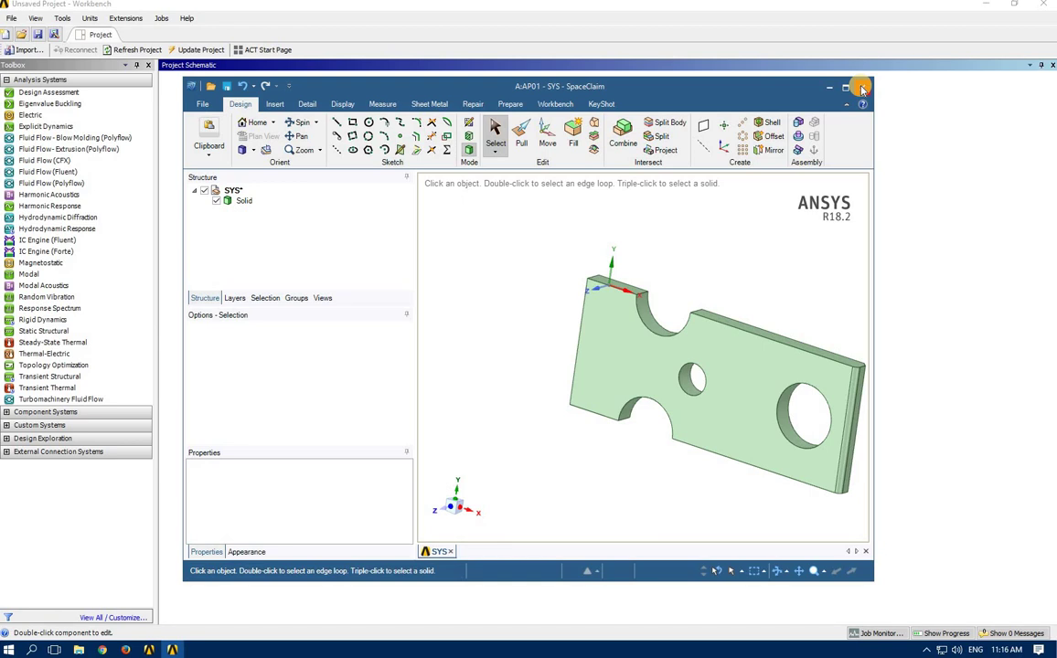
left_click(862, 89)
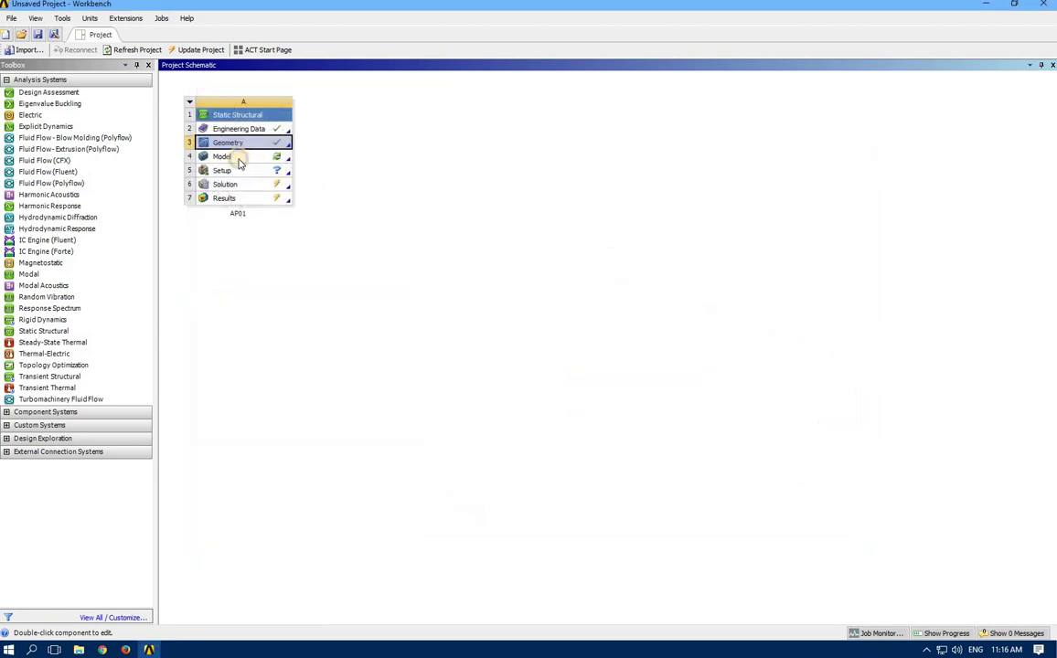
Step: Refresh the AP01 Model cell with the updated geometry and open it in Mechanical
right_click(239, 159)
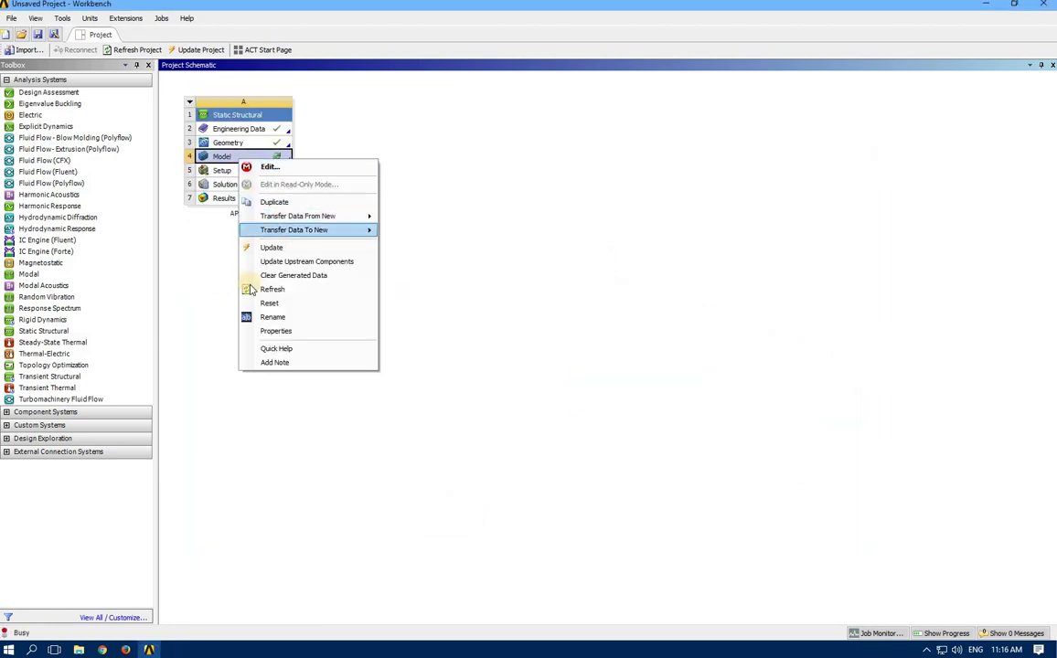
left_click(251, 289)
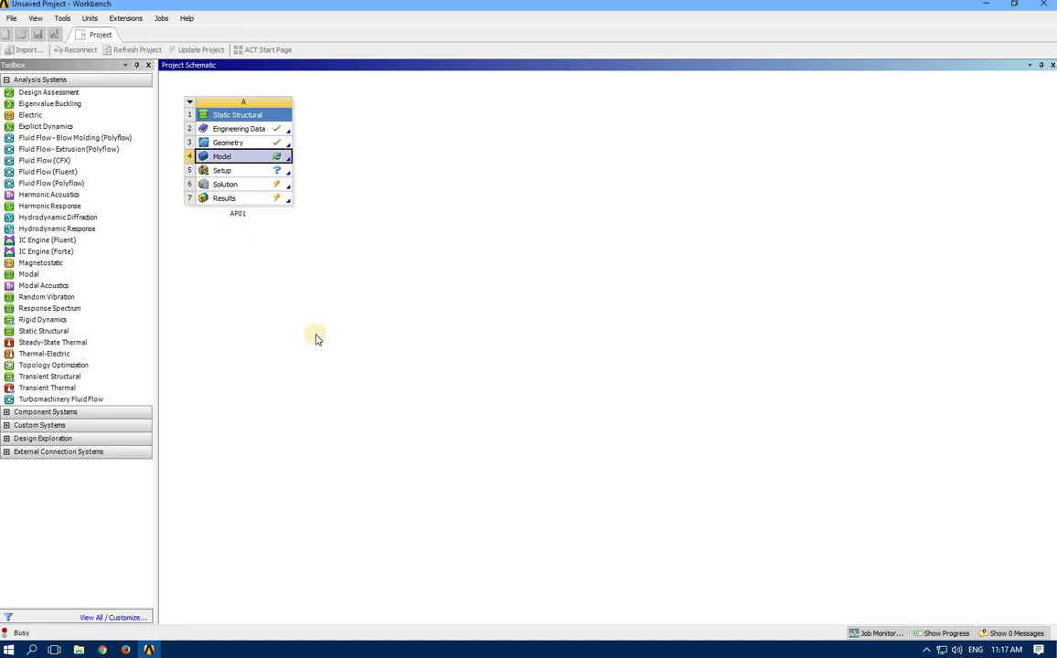
double_click(246, 158)
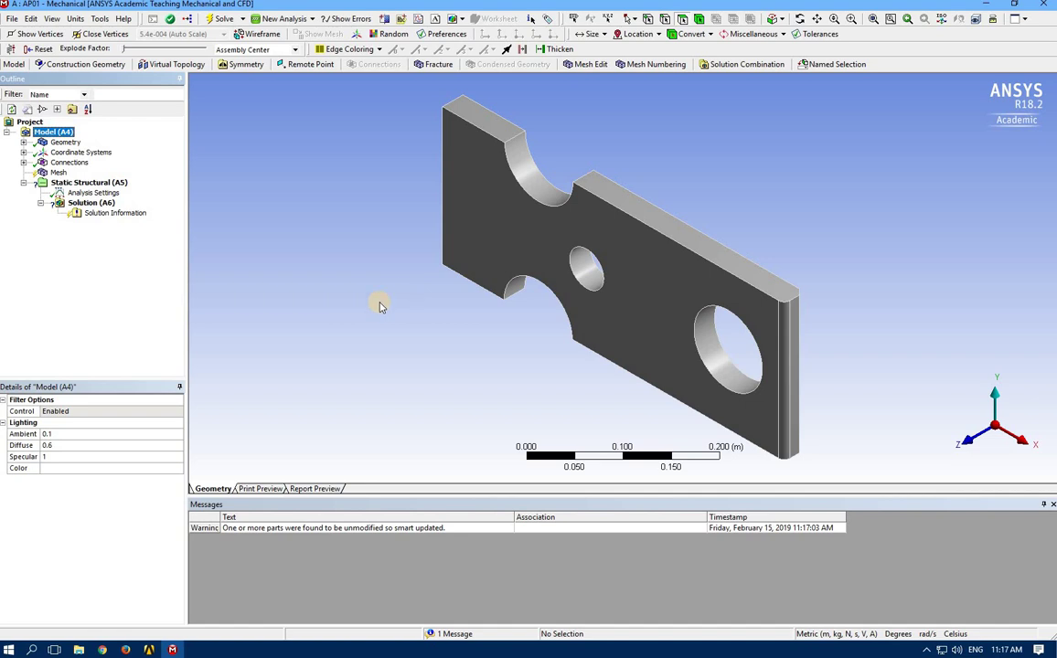
left_click(309, 321)
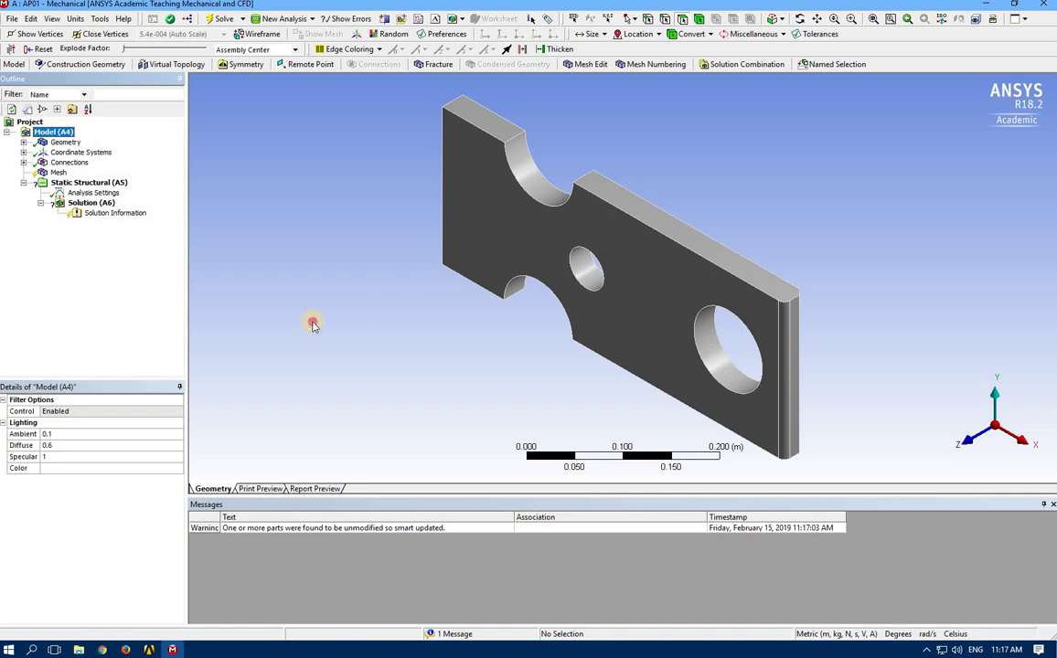
Step: Assign Aluminum Alloy as the material of the SYS\Solid body
left_click(23, 141)
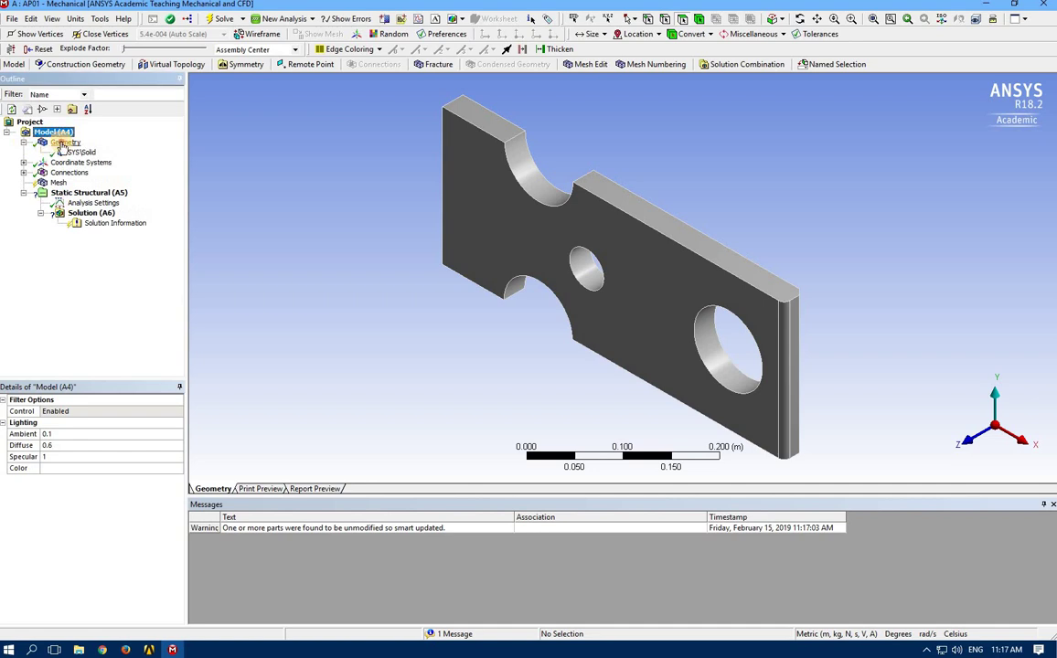
left_click(62, 143)
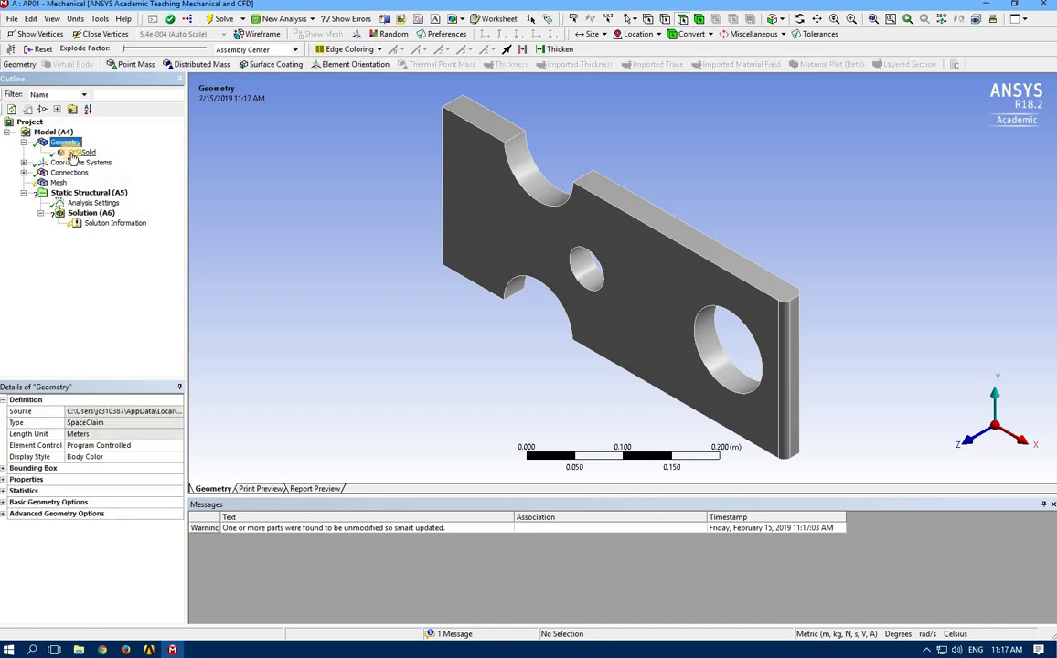
left_click(76, 152)
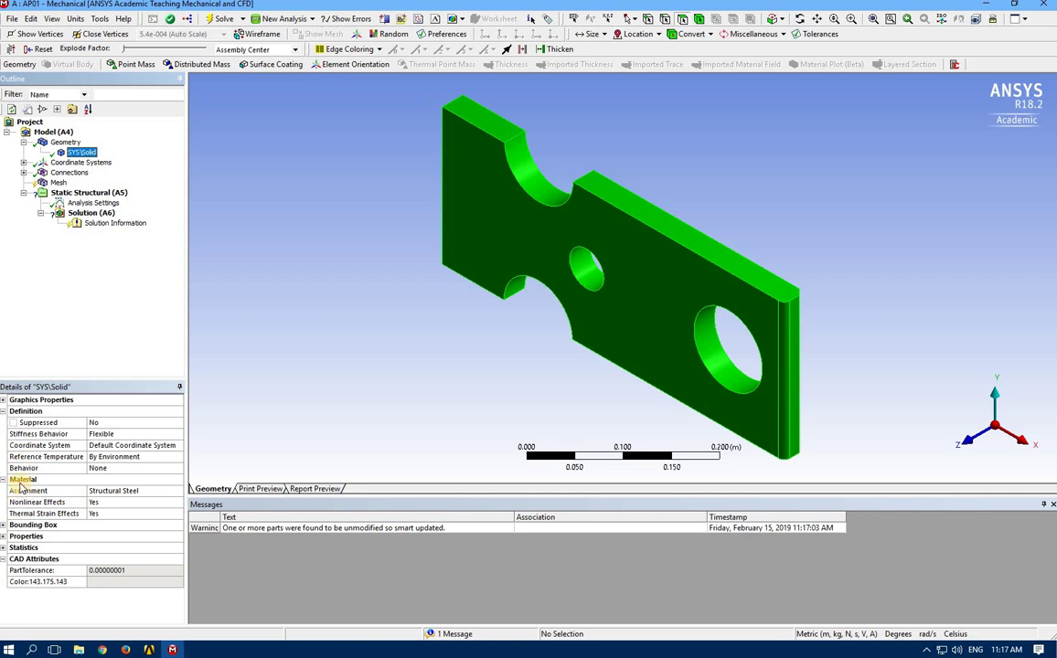
left_click(180, 495)
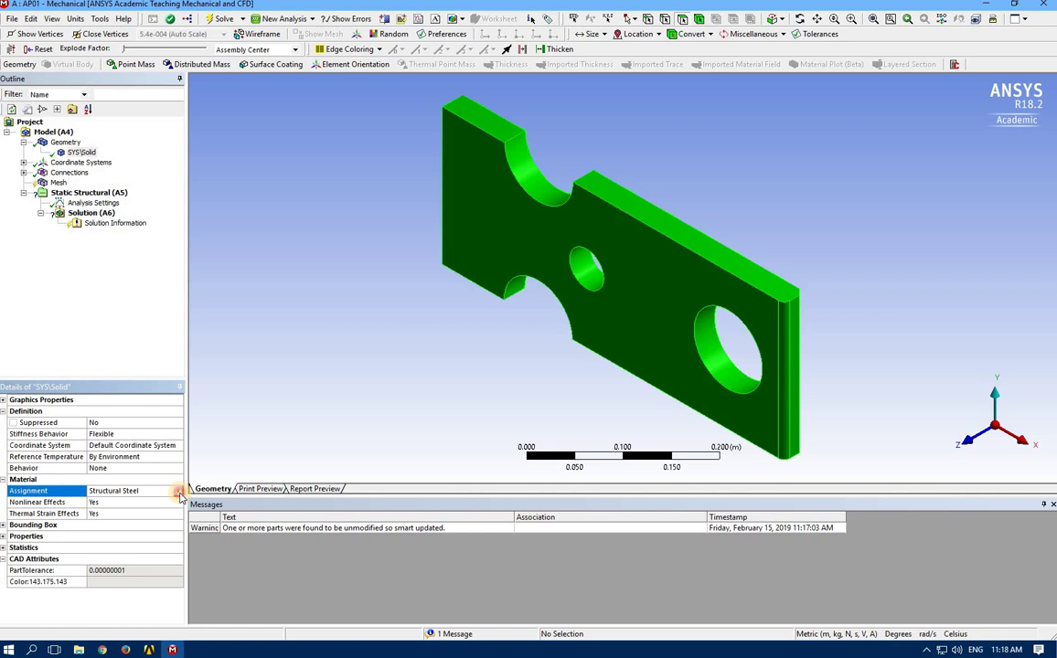
left_click(180, 495)
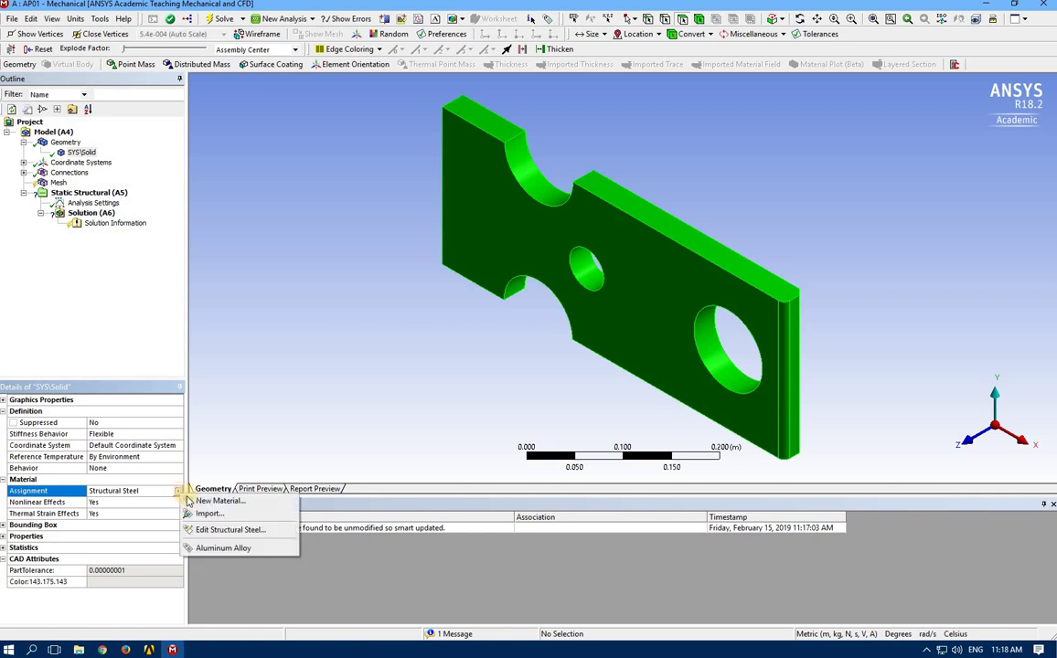
left_click(220, 553)
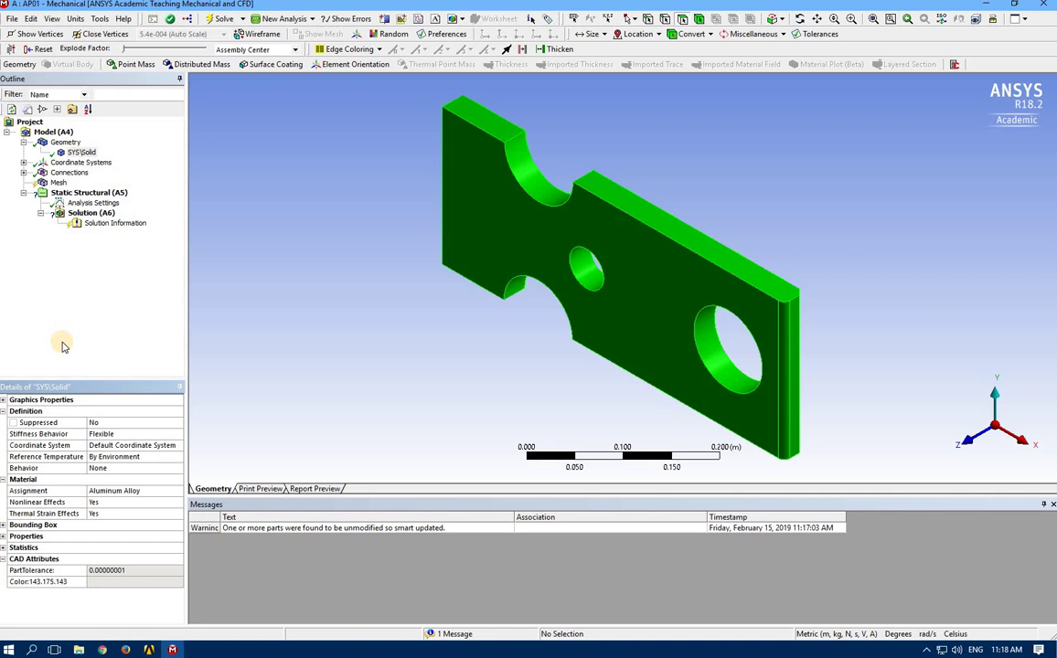
Step: Generate the plate's mesh with the default mesh settings
left_click(21, 215)
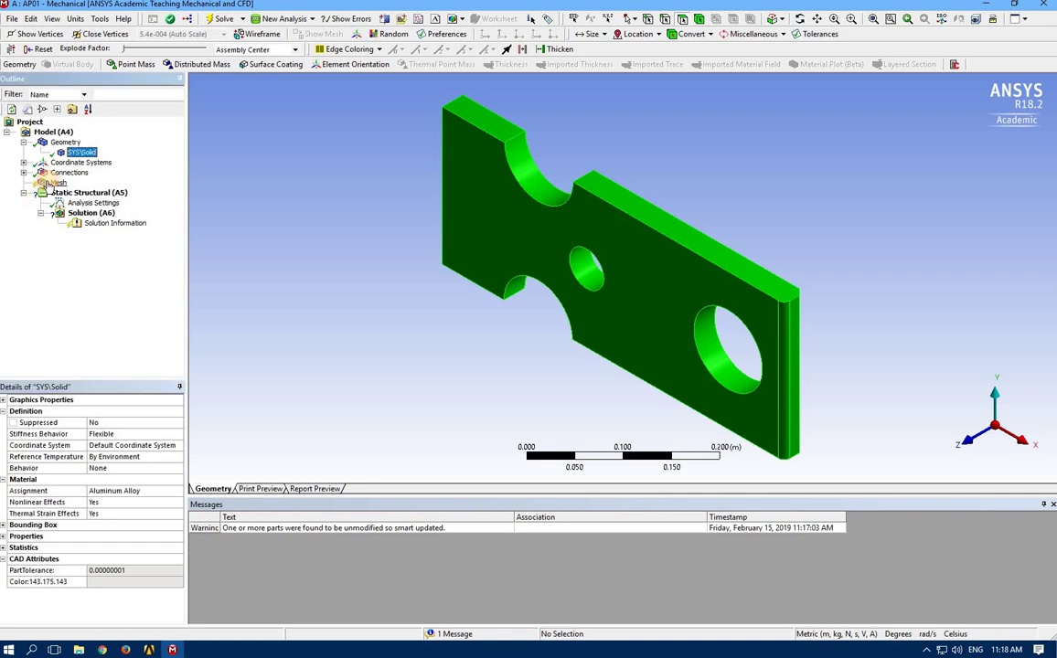
left_click(53, 183)
right_click(53, 183)
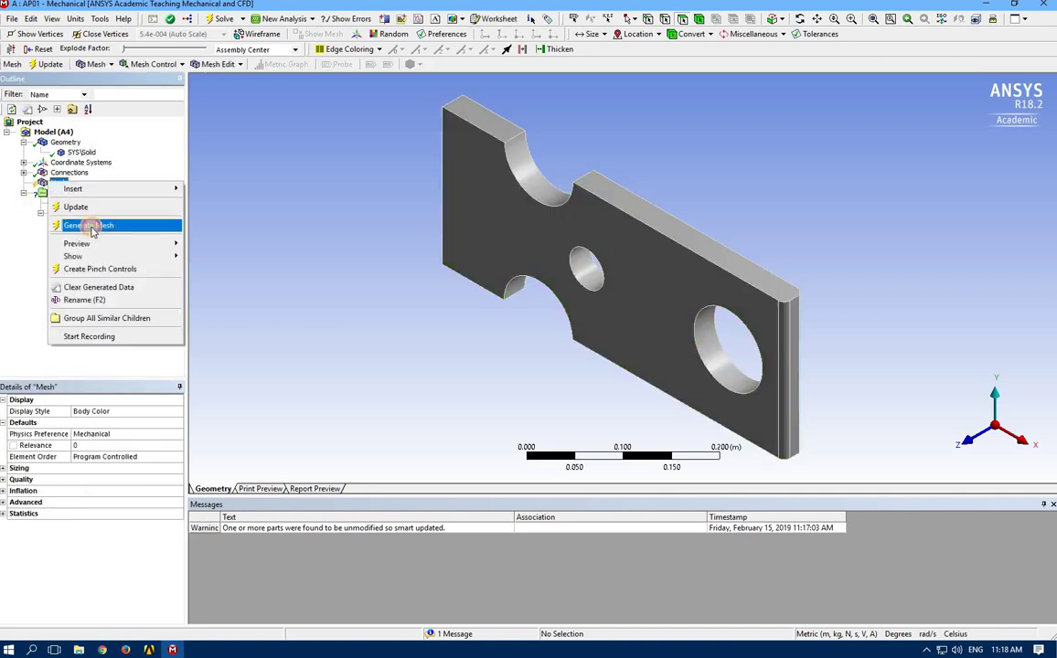
left_click(85, 225)
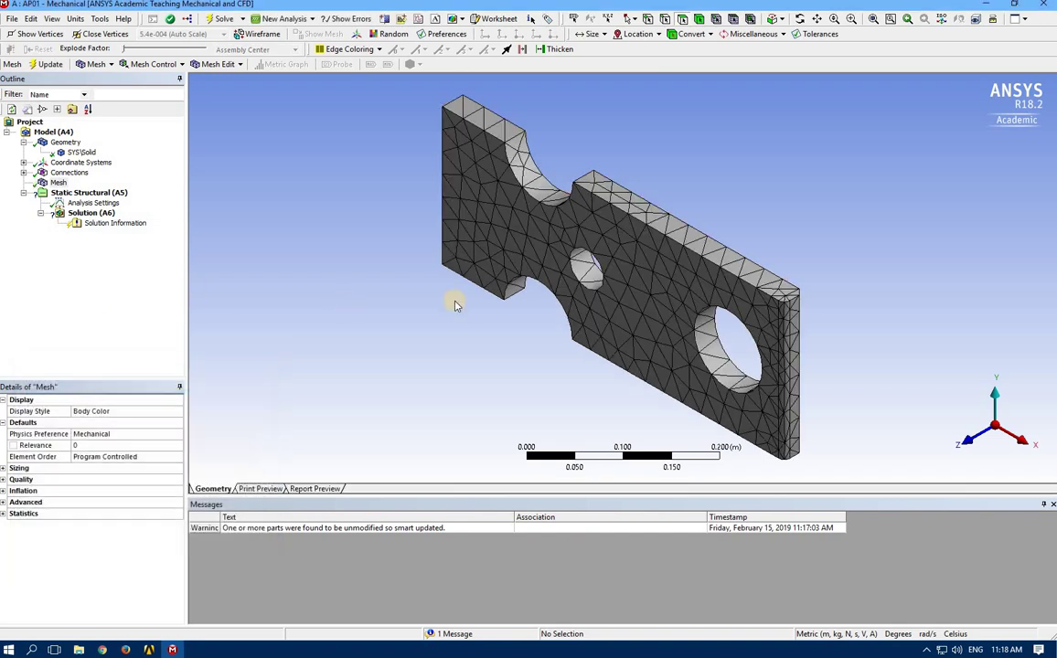
mouse_move(593, 349)
middle_mouse_down()
mouse_move(599, 326)
mouse_move(660, 333)
mouse_move(469, 302)
mouse_move(478, 146)
mouse_move(578, 243)
mouse_move(521, 378)
mouse_move(301, 200)
mouse_move(359, 185)
mouse_move(382, 239)
mouse_move(452, 268)
mouse_move(413, 300)
mouse_move(391, 343)
middle_mouse_up()
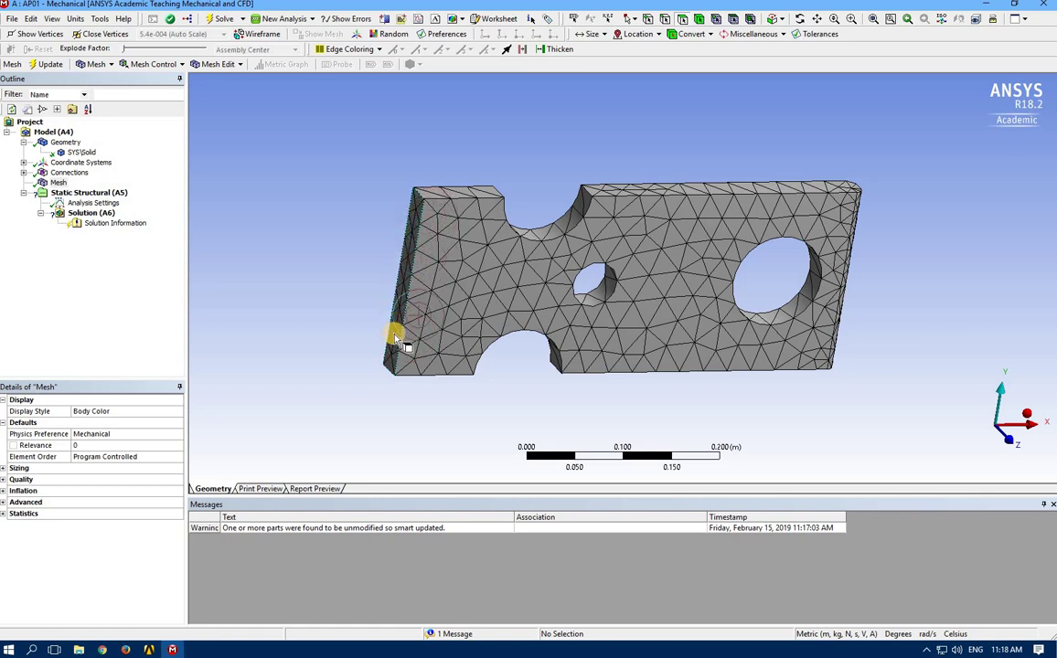
Step: Add a fixed support to the plate's narrow end face on the notched side in the Static Structural environment
left_click(82, 193)
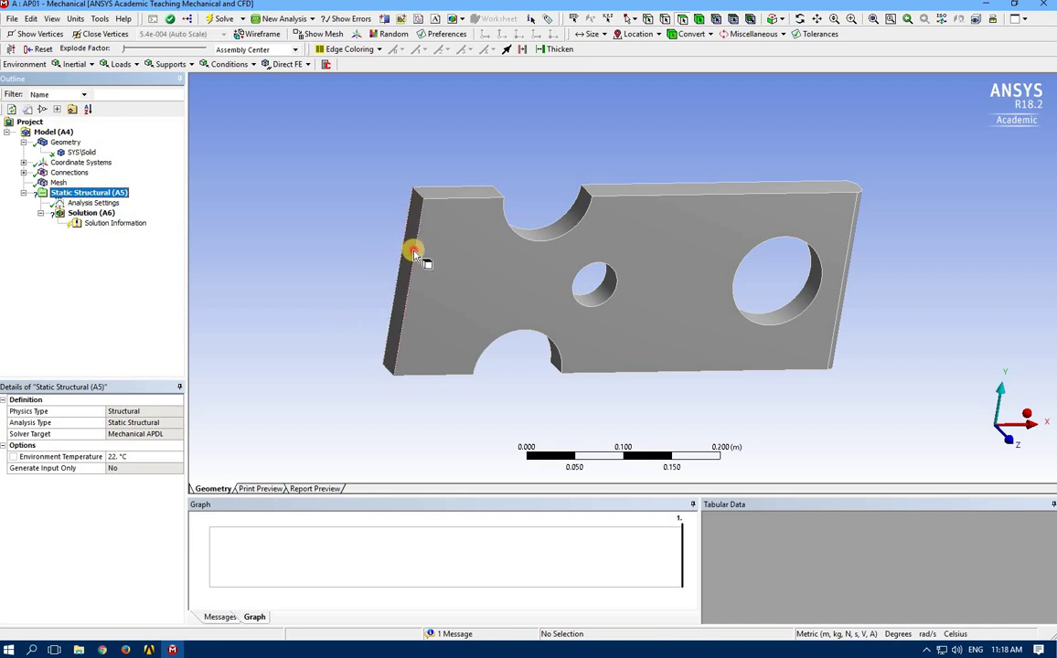
left_click(412, 249)
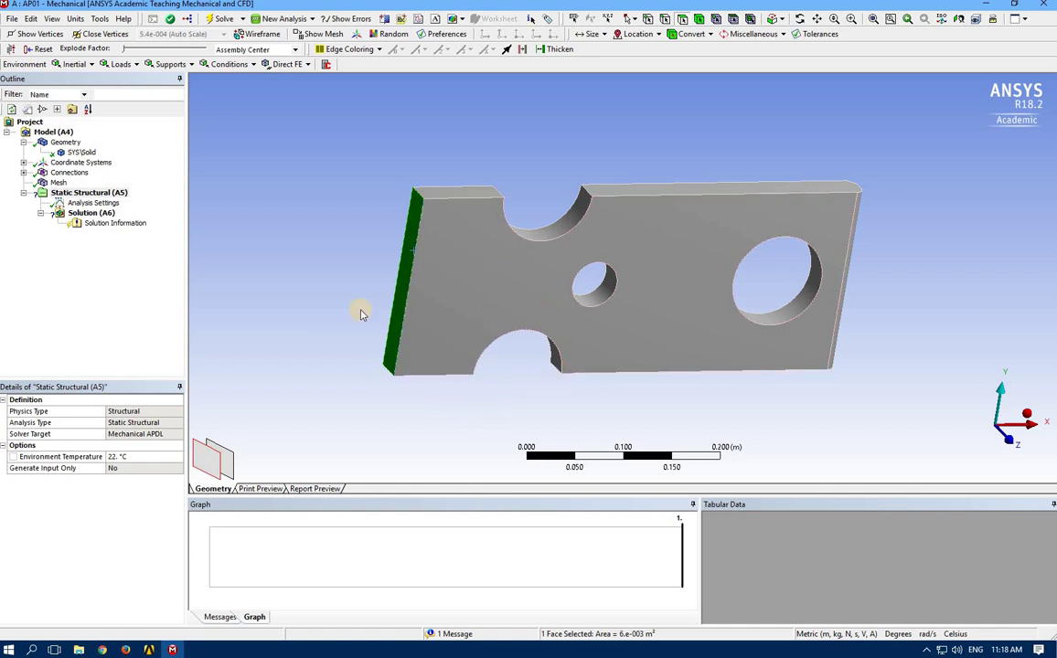
left_click(59, 182)
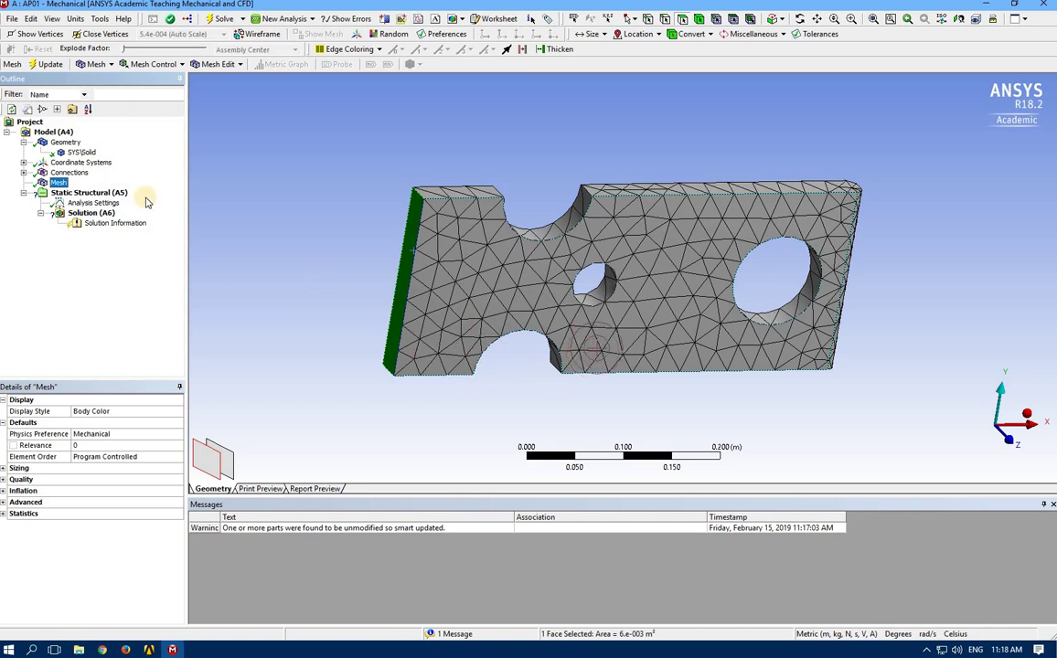
left_click(81, 193)
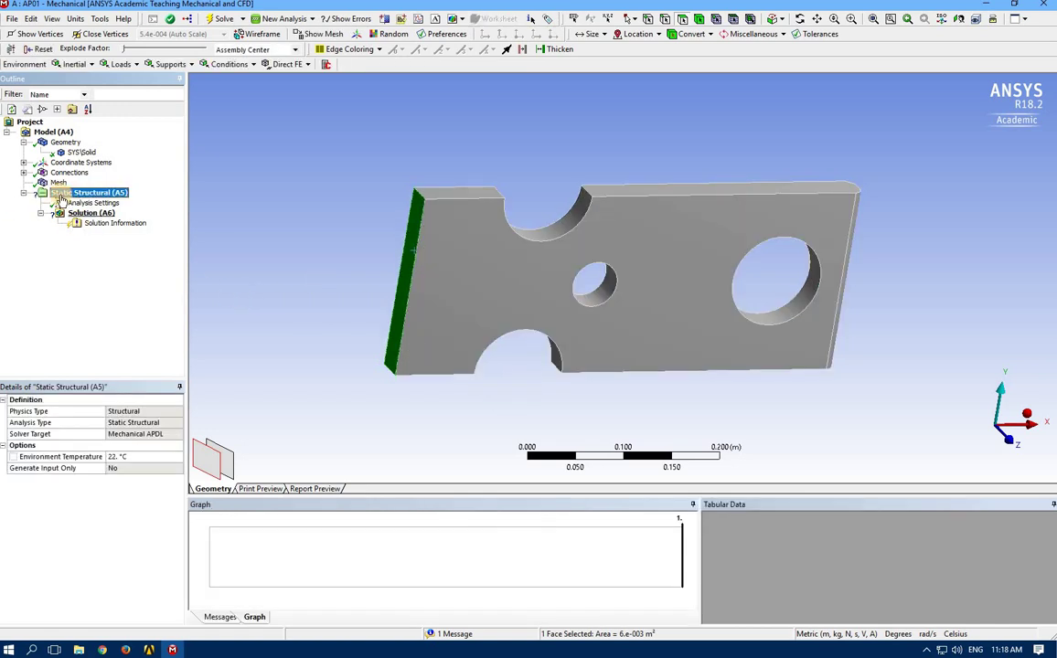
left_click(366, 319)
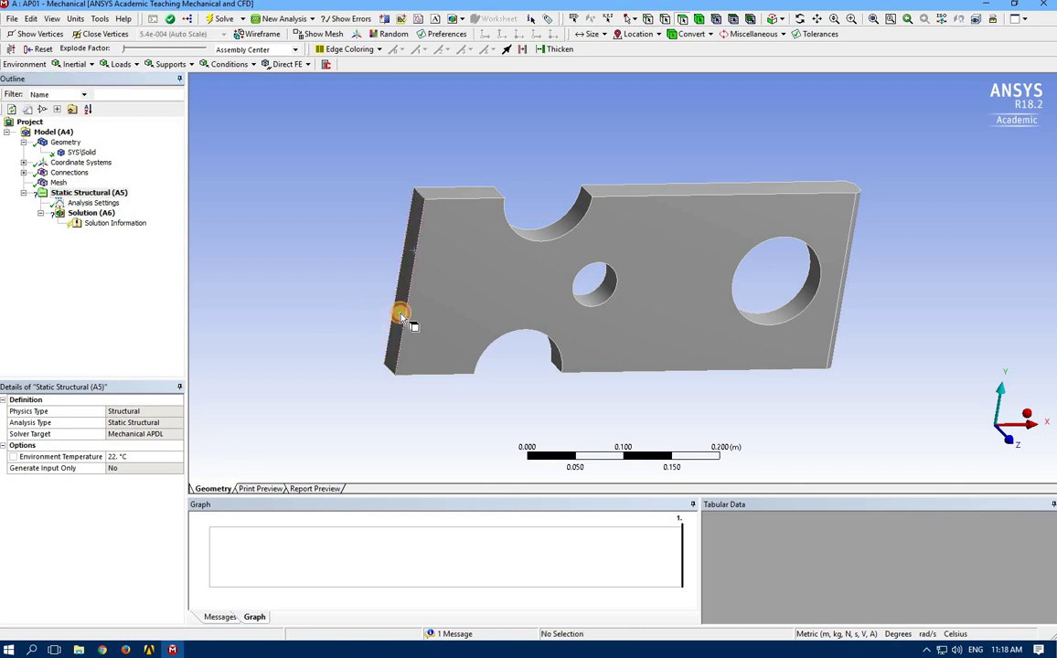
left_click(402, 318)
left_click(172, 65)
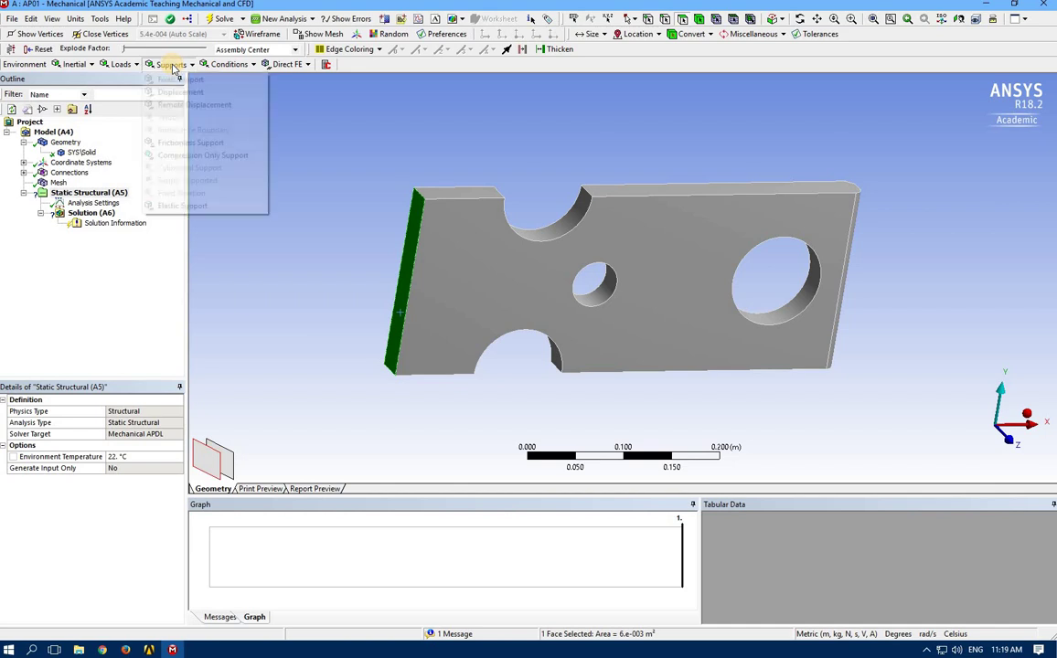
left_click(172, 79)
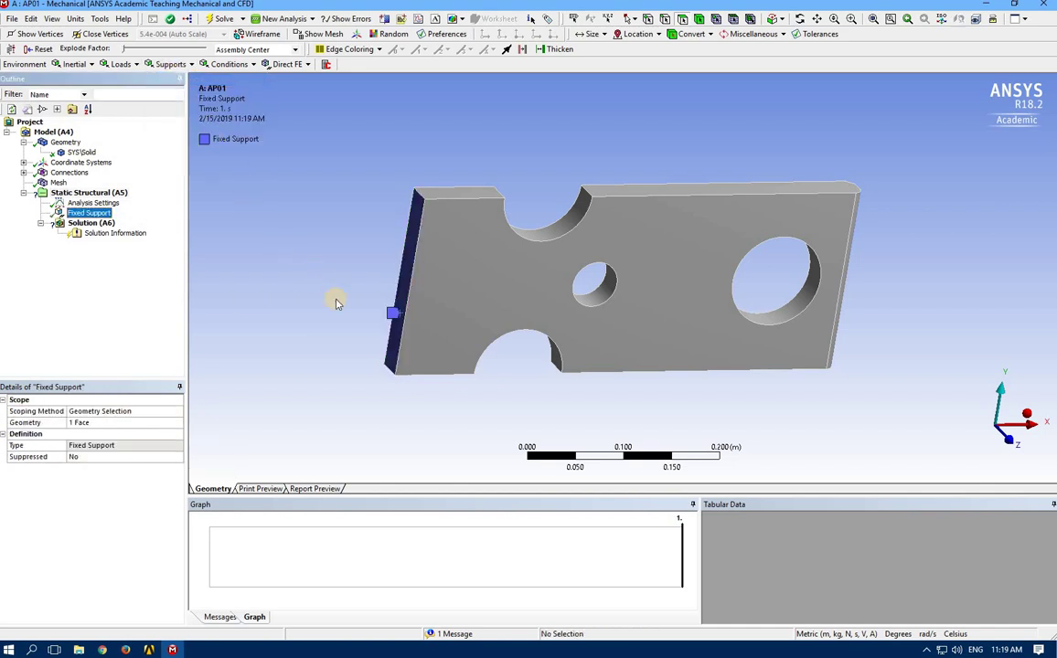
Step: Apply a 2 Pa pressure to the long upper edge face between the notch and the large-hole end
middle_click_drag(314, 292, 160, 291)
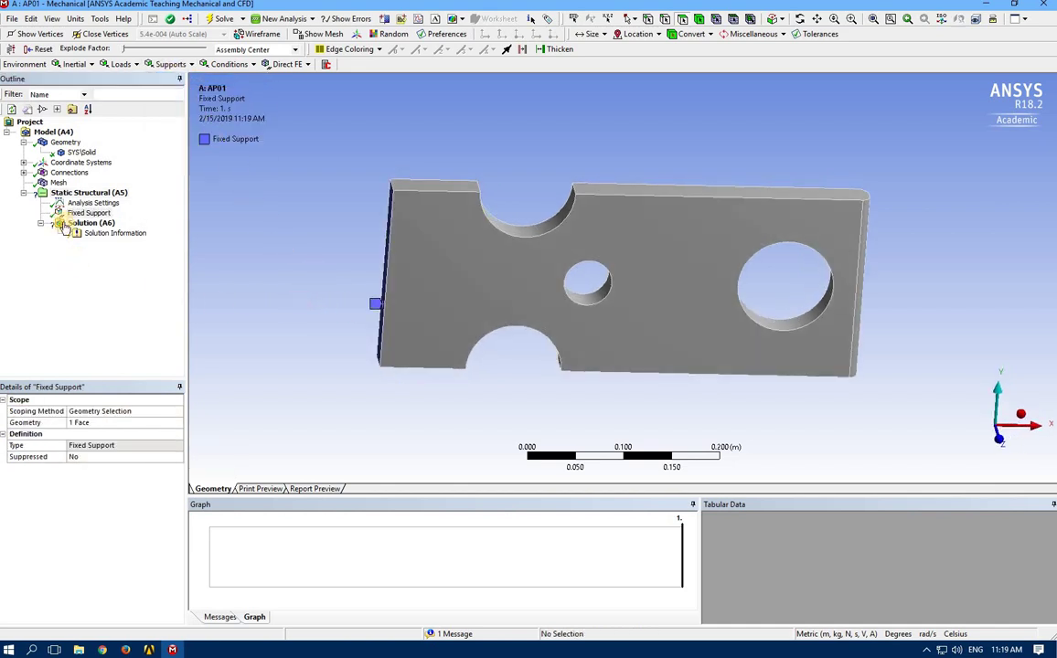
left_click(733, 192)
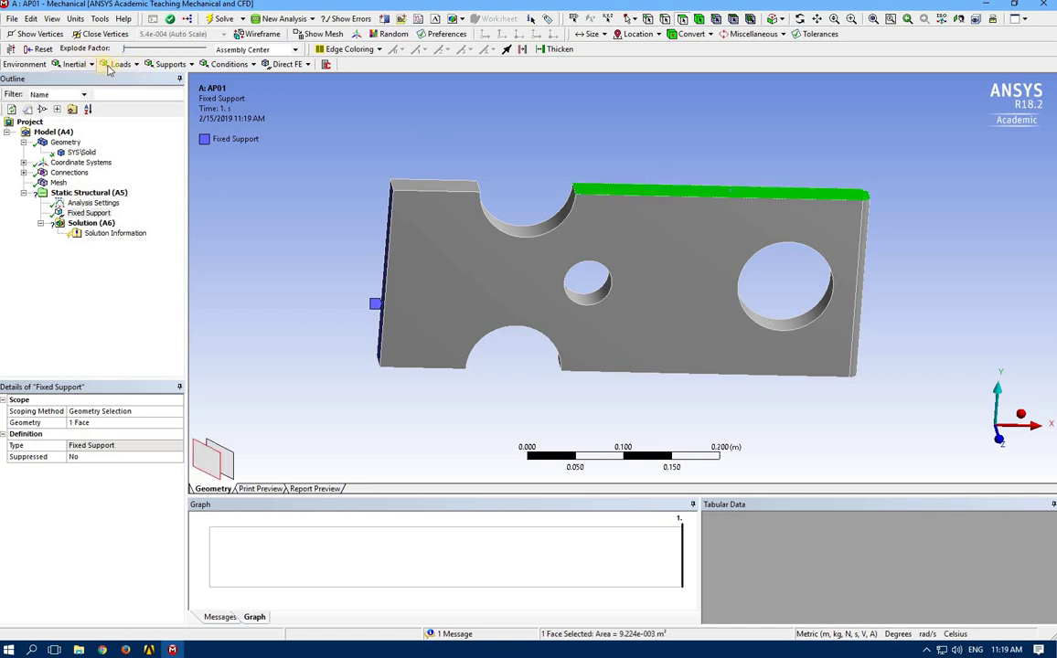
left_click(117, 64)
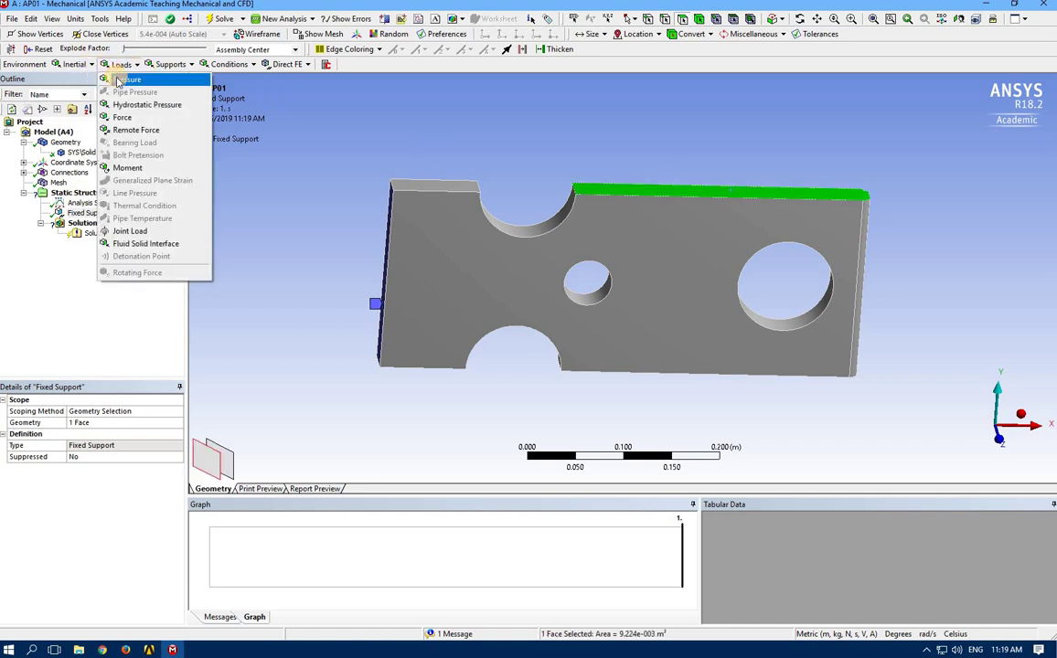
left_click(119, 80)
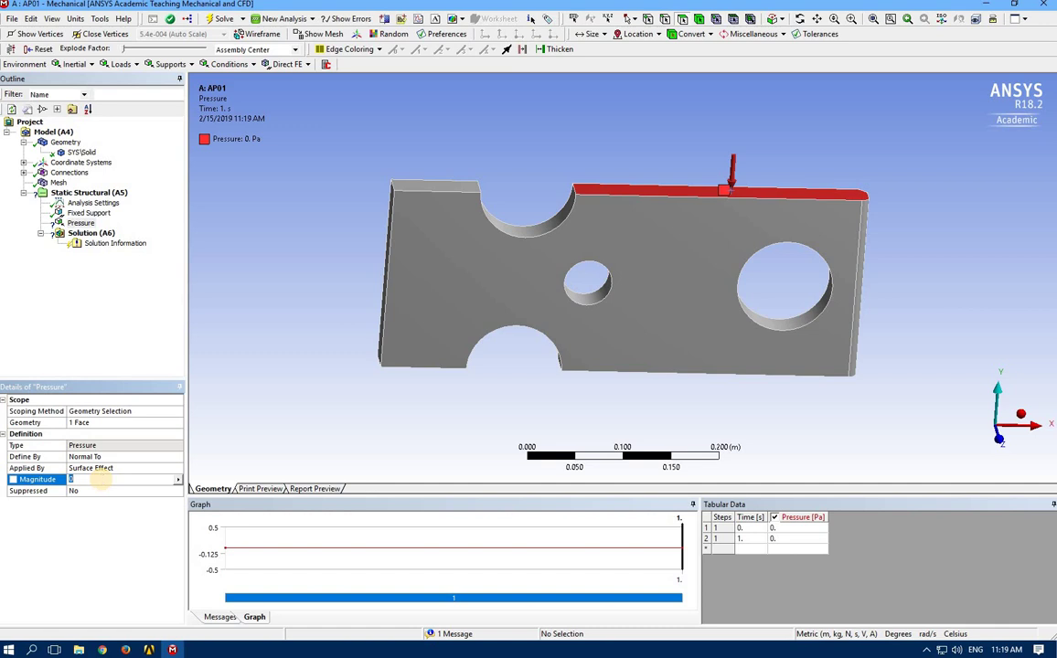
type("2")
key("Return")
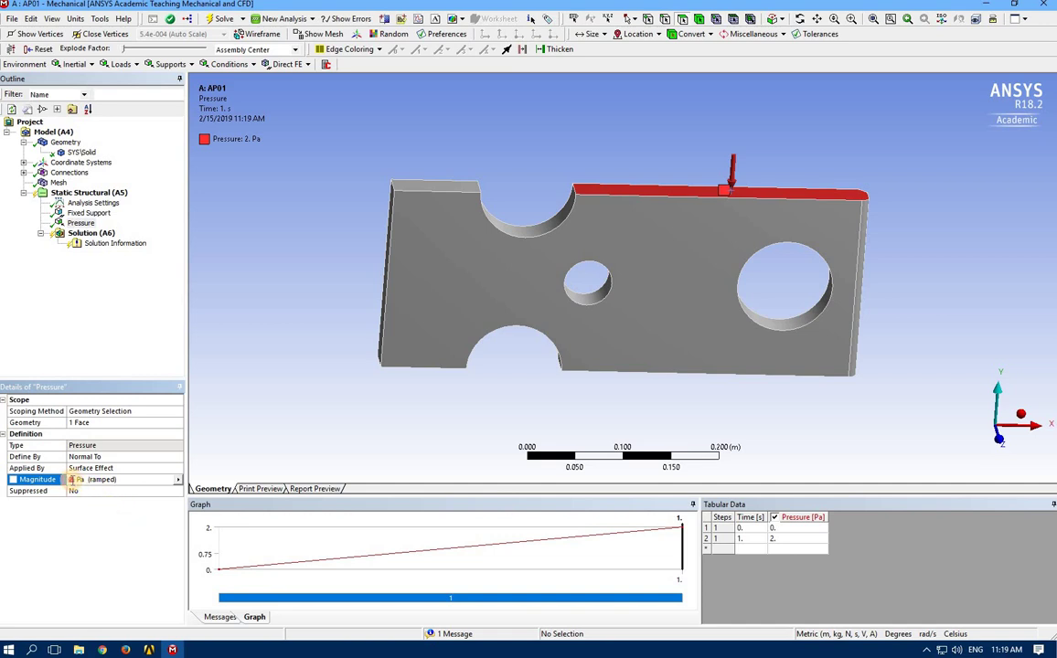
Step: Set the pressure magnitude to 100 Pa
left_click(72, 479)
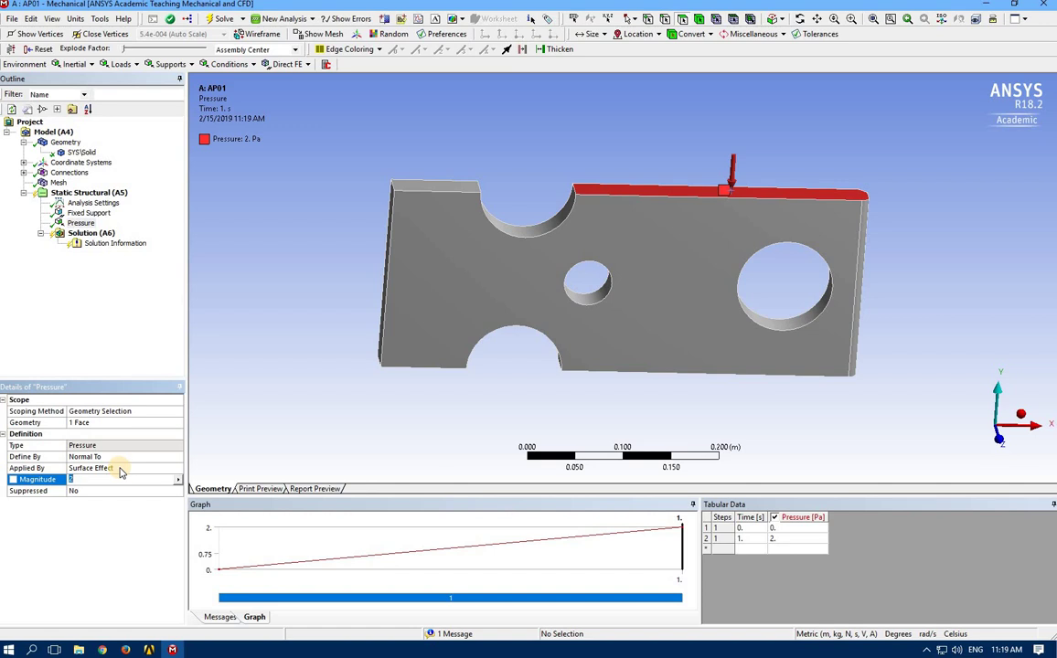
type("100")
left_click(88, 544)
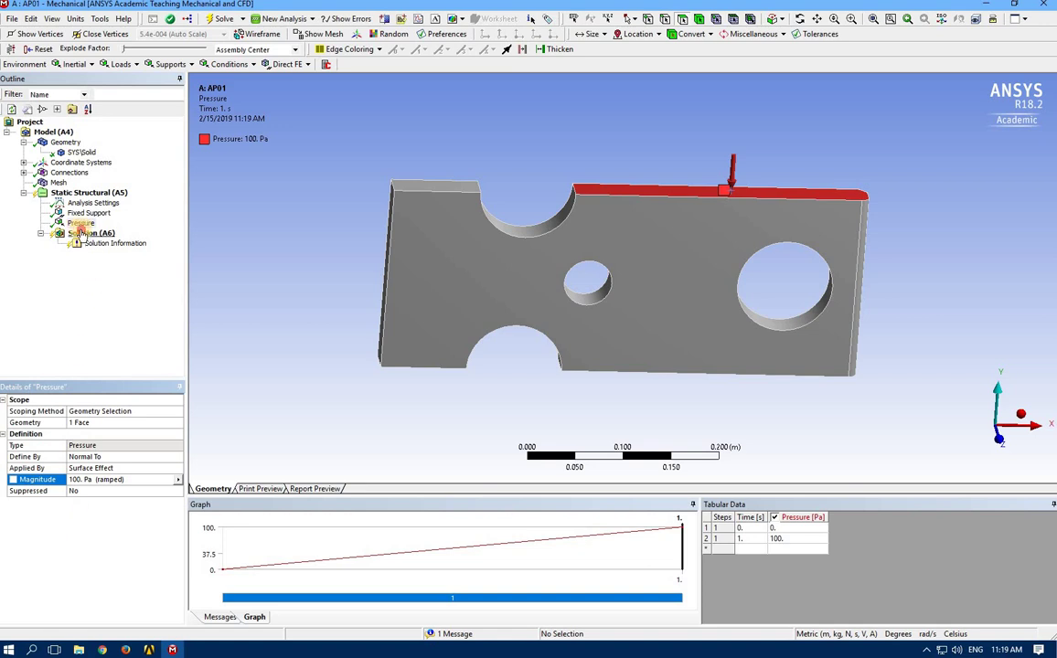
Step: Add Total Deformation and Equivalent (von-Mises) strain and stress results to the solution, and solve the analysis
left_click(83, 234)
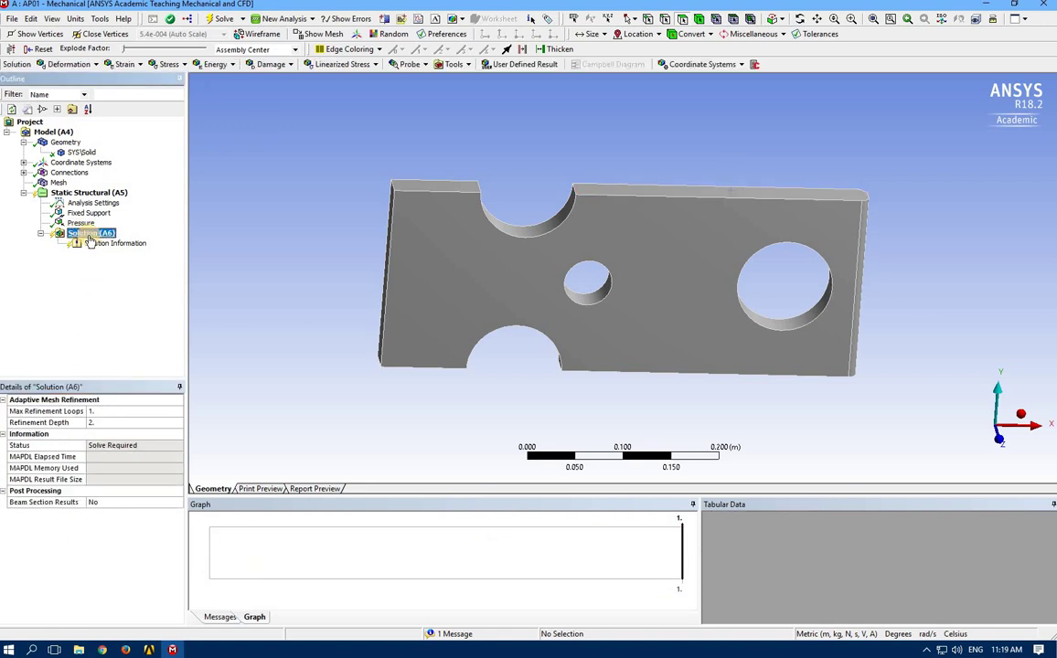
left_click(69, 64)
left_click(95, 79)
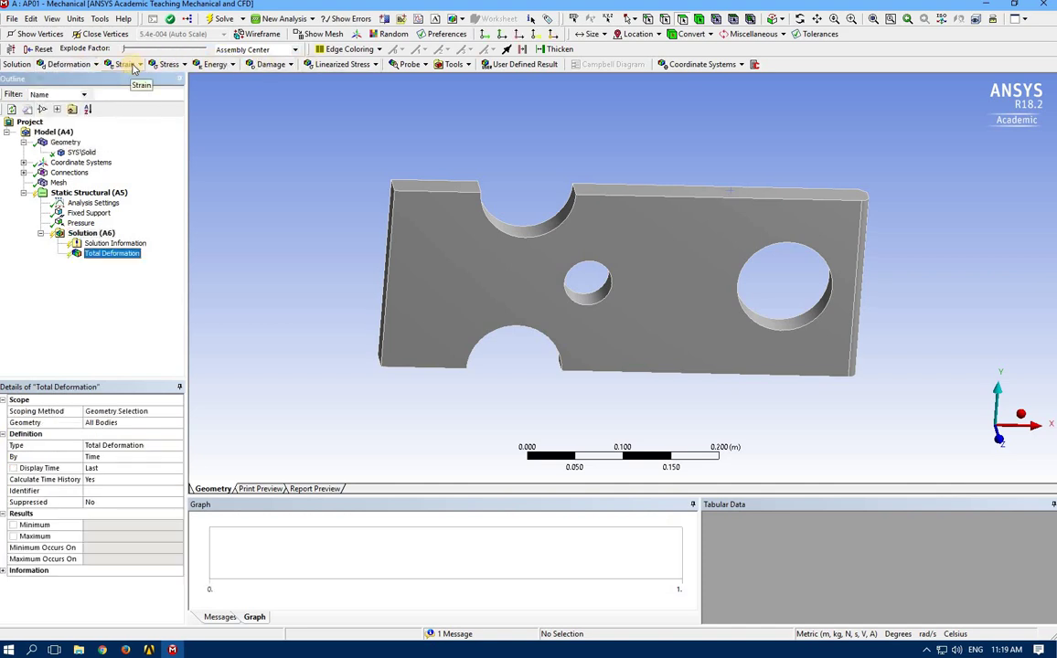
left_click(133, 68)
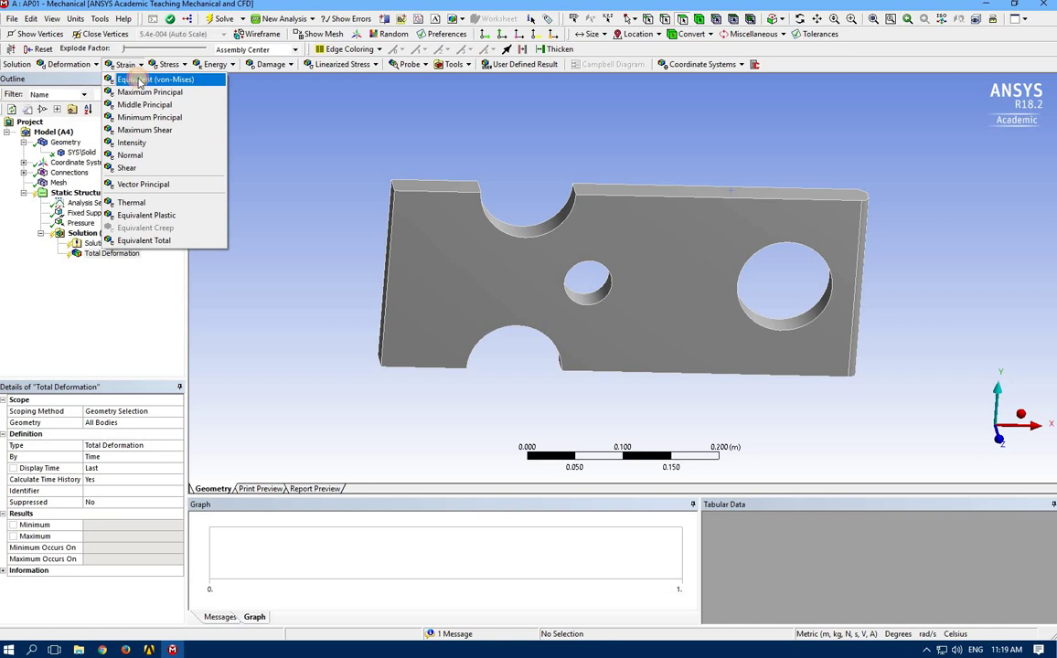
left_click(139, 81)
left_click(169, 65)
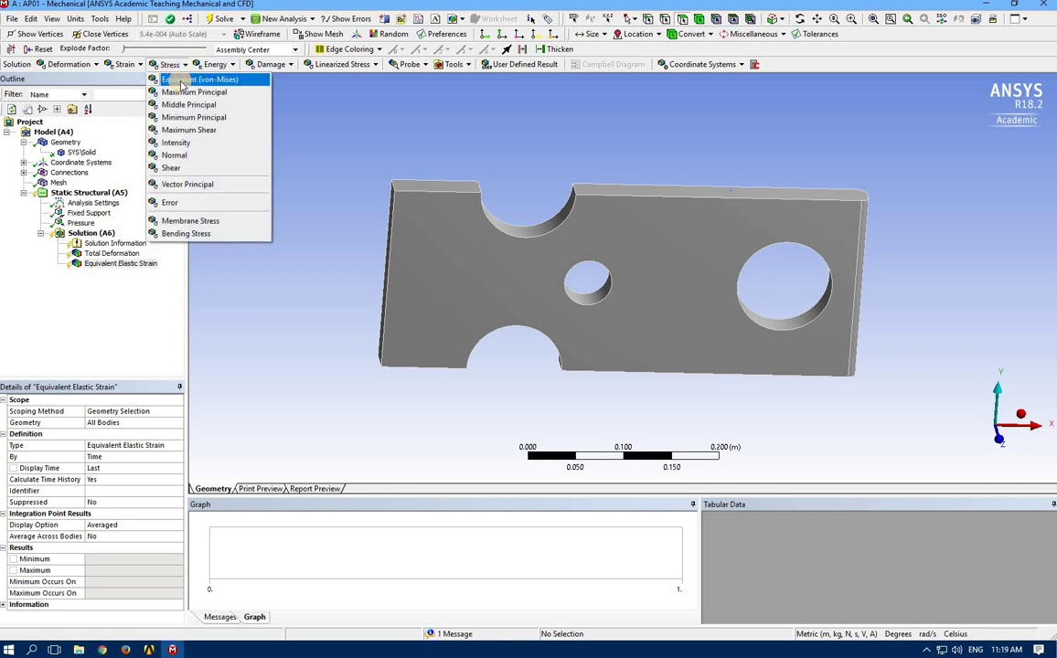
left_click(183, 81)
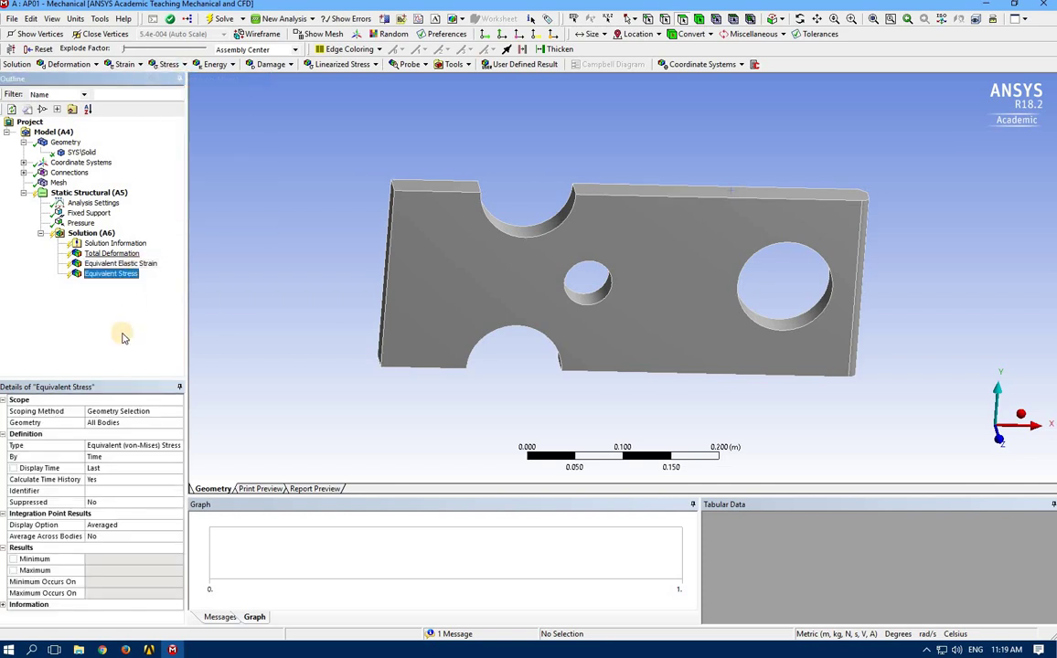
left_click(222, 20)
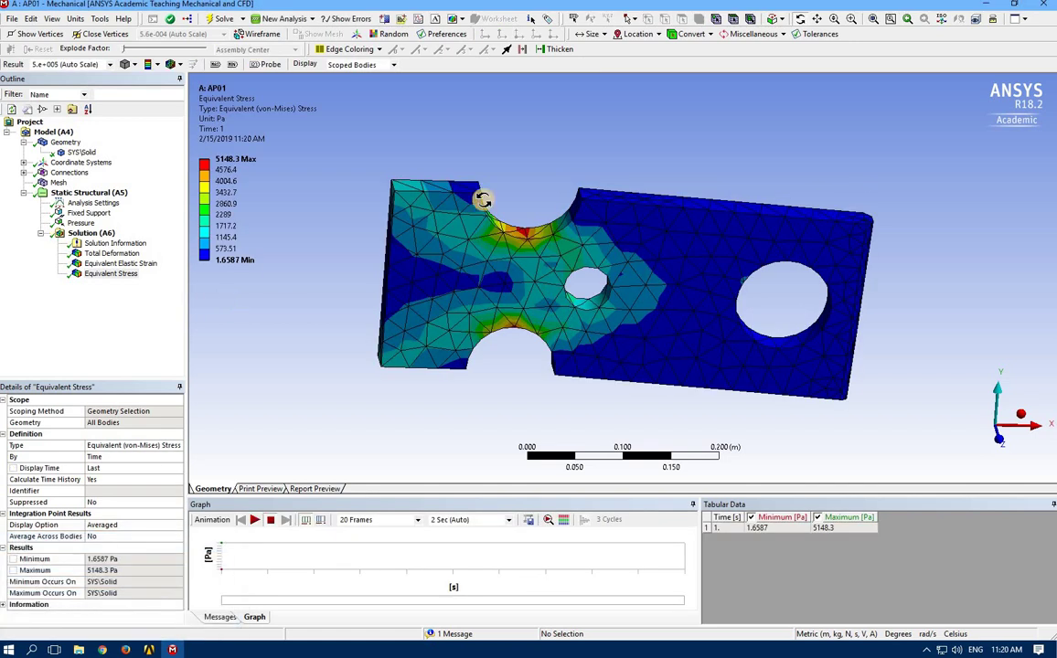
Step: Examine the Equivalent Stress distribution around the notches and holes from several angles, ending in an isometric view of the whole plate
left_click_drag(467, 302, 473, 228)
left_click(111, 274)
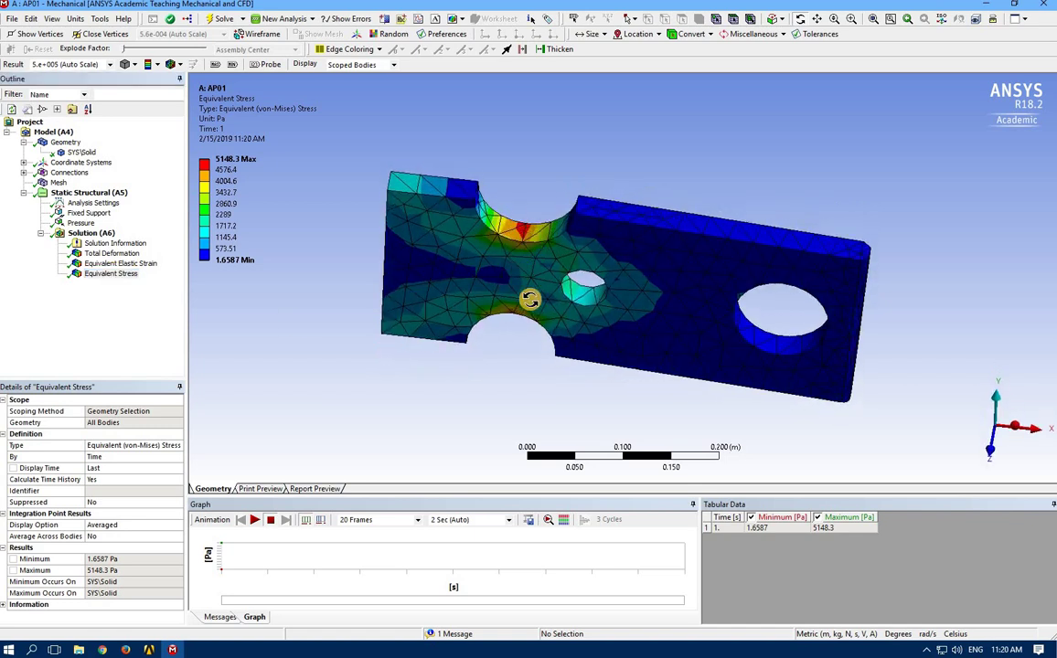
left_click_drag(507, 293, 503, 331)
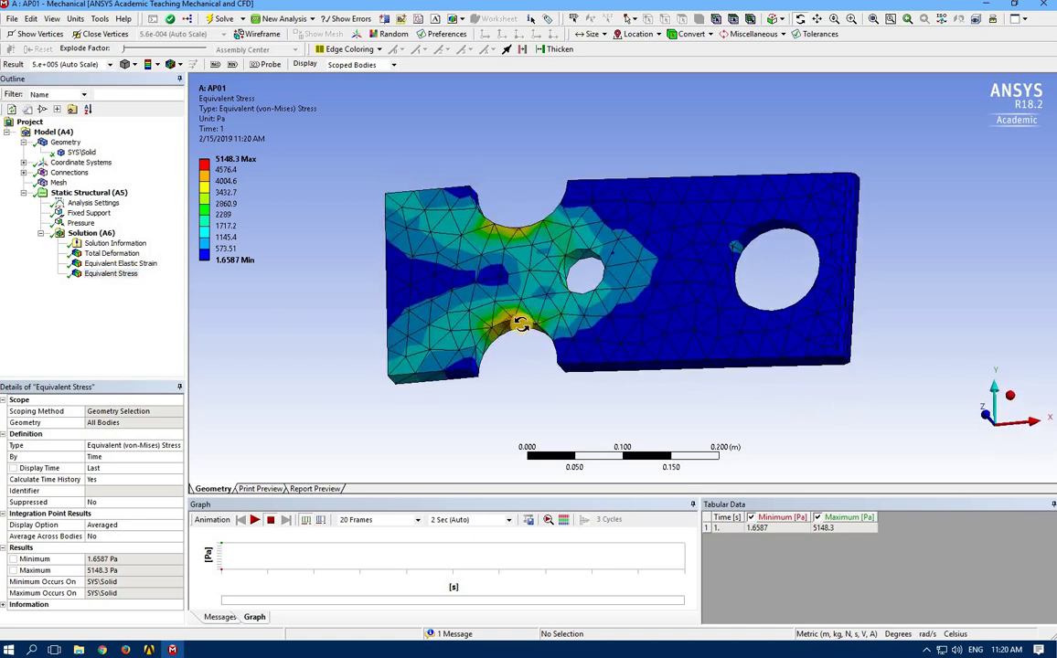
left_click_drag(478, 285, 525, 306)
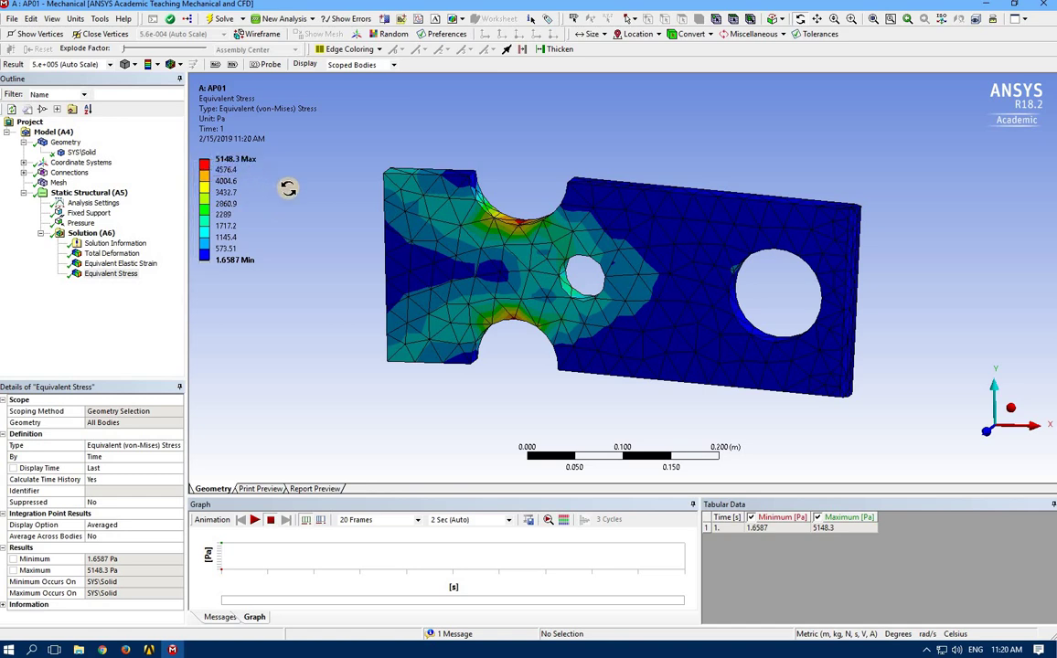
left_click_drag(562, 313, 732, 302)
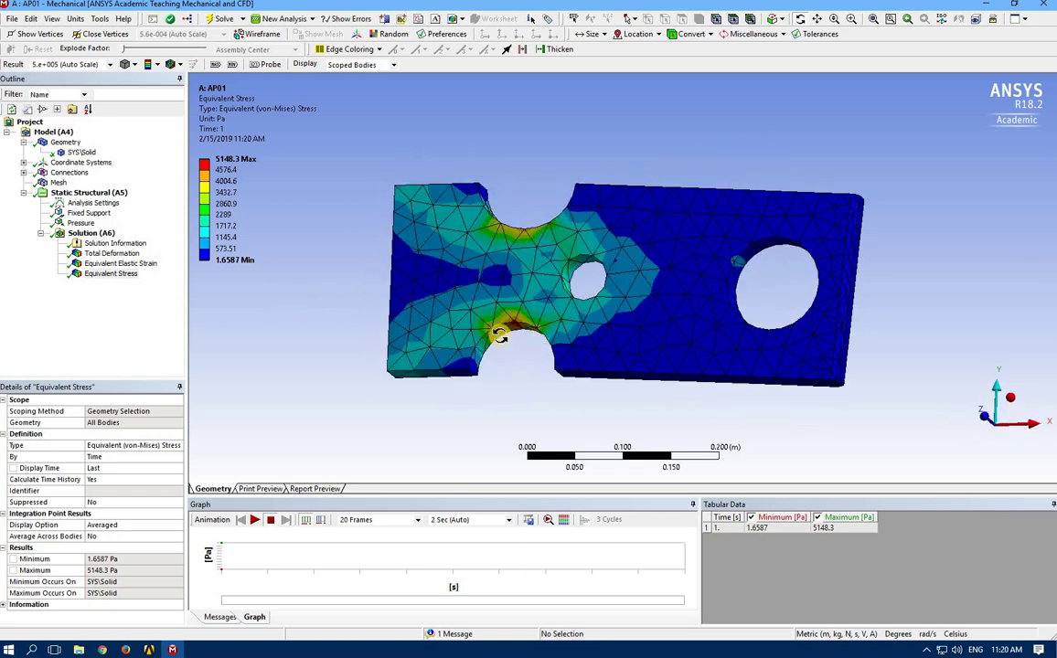
left_click_drag(619, 341, 640, 366)
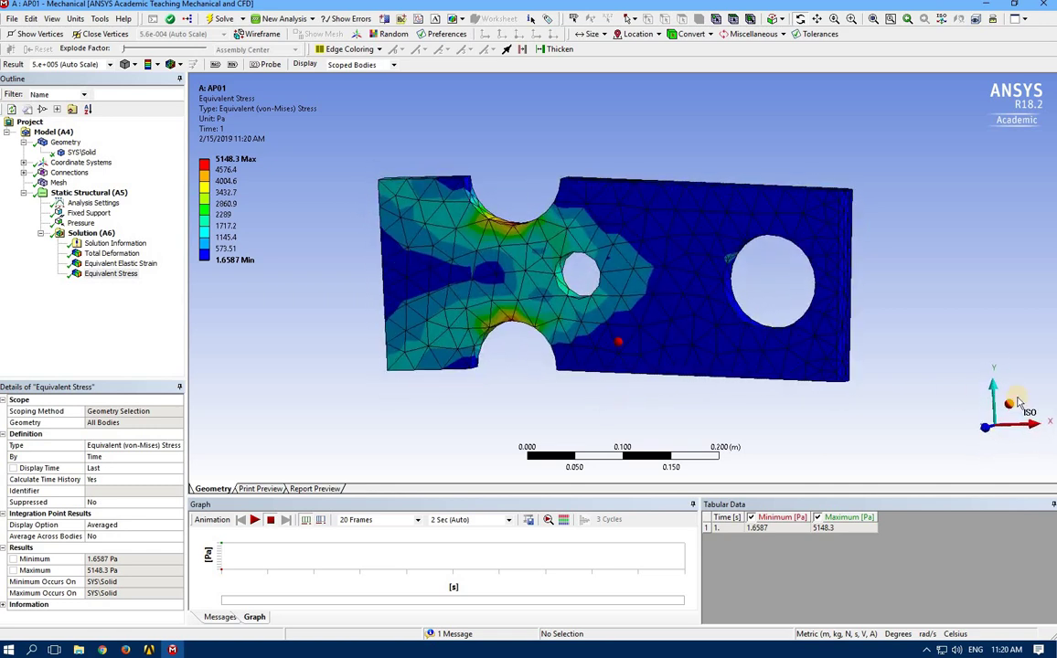
left_click(1013, 406)
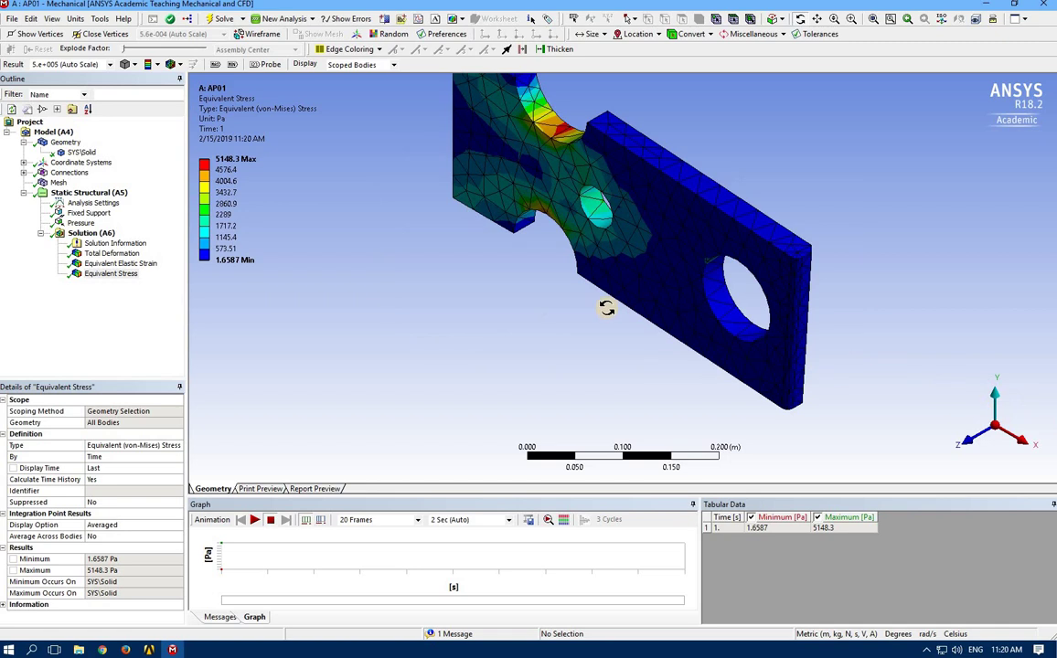
left_click_drag(609, 305, 607, 308)
scroll(607, 308, "down", 3)
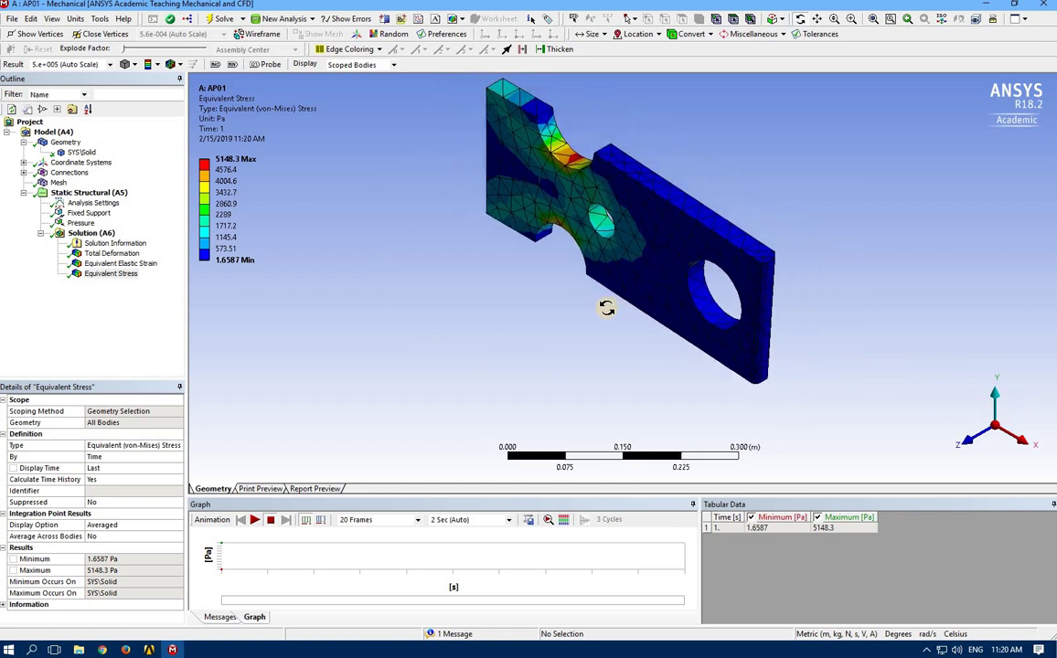
Step: Review the Total Deformation and Equivalent Elastic Strain plots, including the print preview of the strain result
left_click(97, 255)
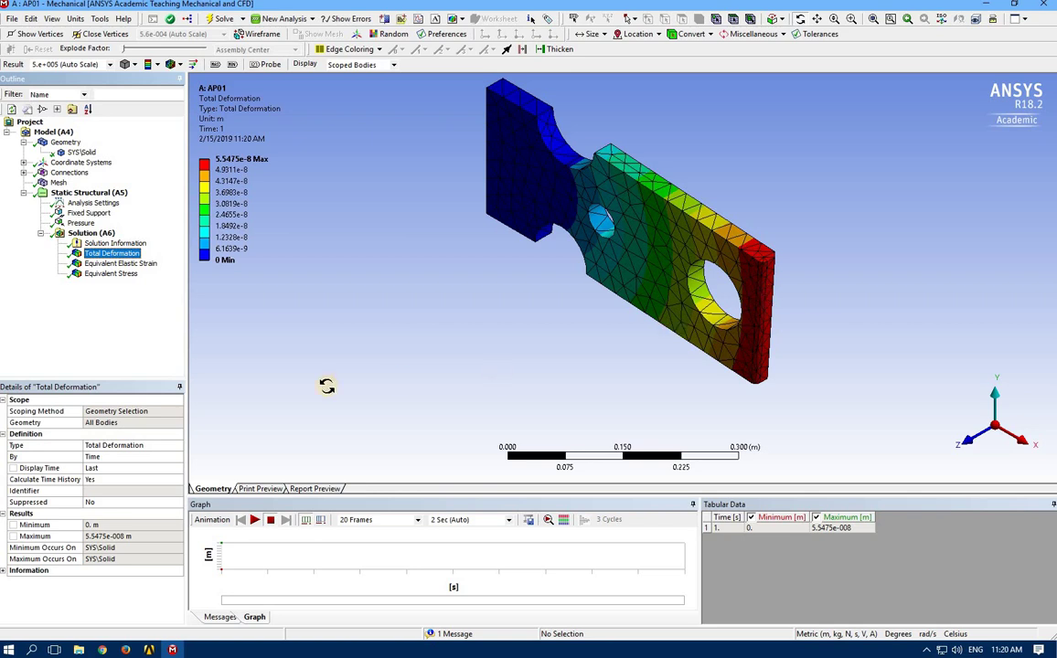
left_click(124, 265)
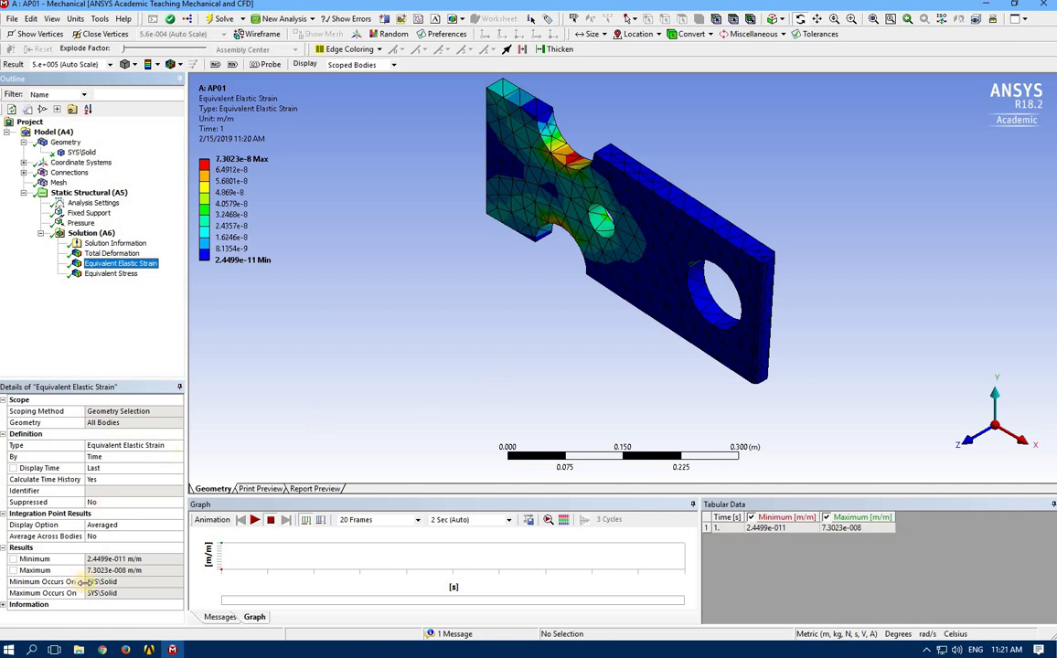
left_click(259, 489)
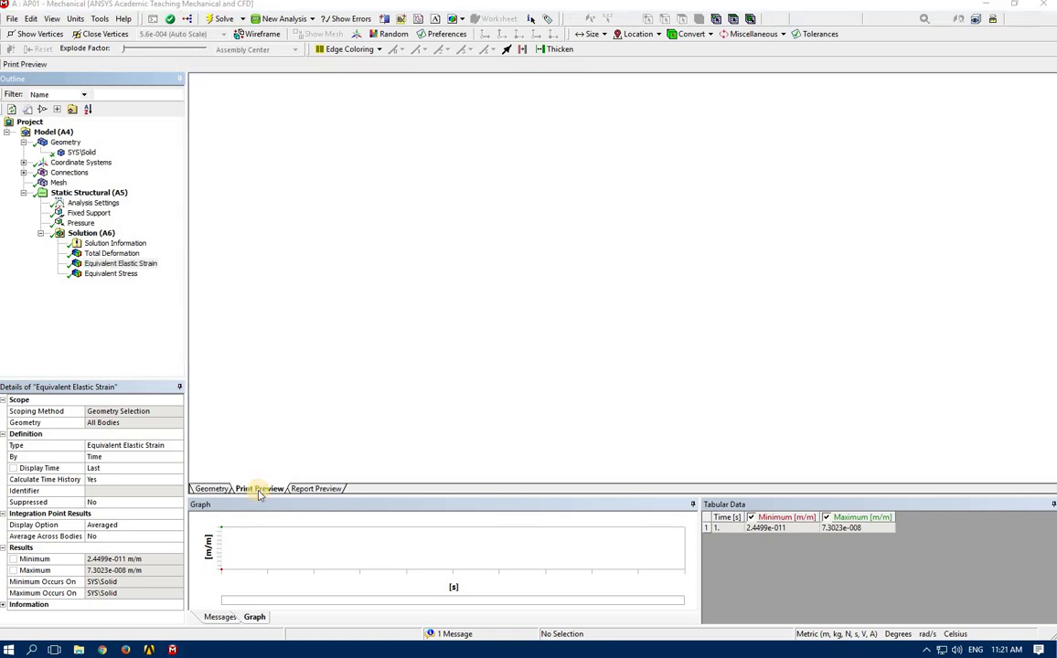
scroll(410, 301, "down", 1)
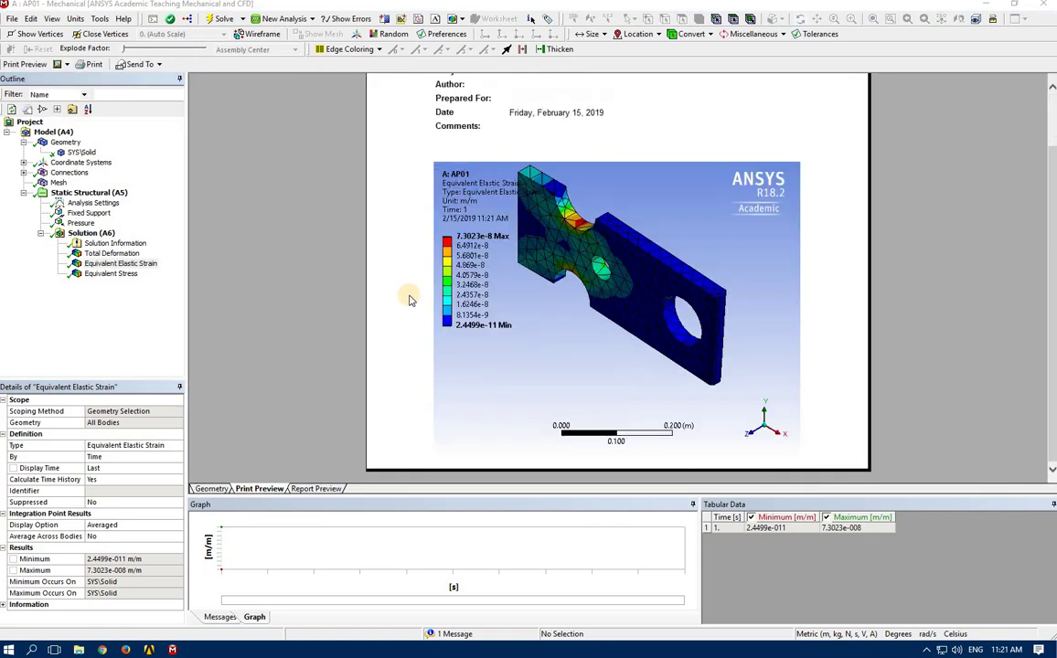
scroll(410, 301, "up", 1)
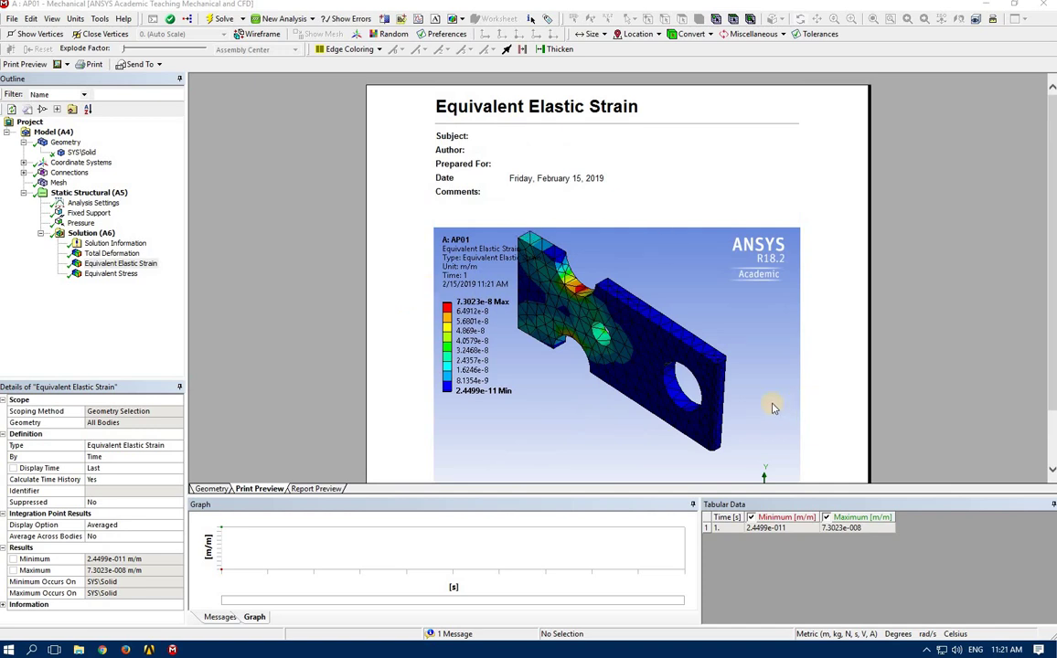
Step: Generate the project report preview and review it from the title page through the mesh, analysis settings, results and aluminum alloy material tables
left_click(310, 489)
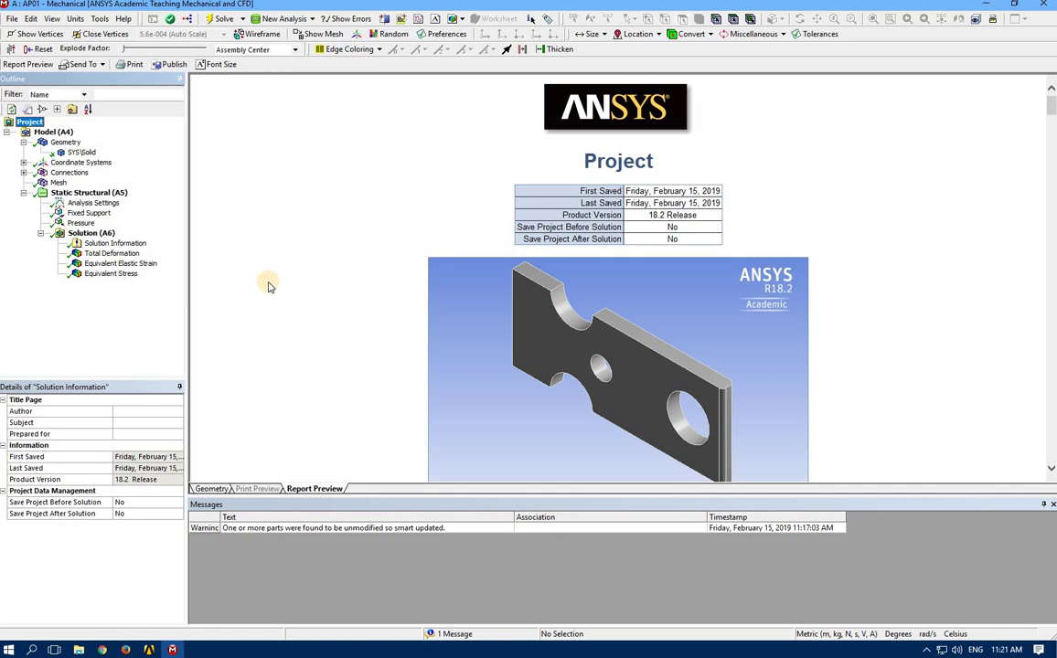
scroll(270, 302, "down", 15)
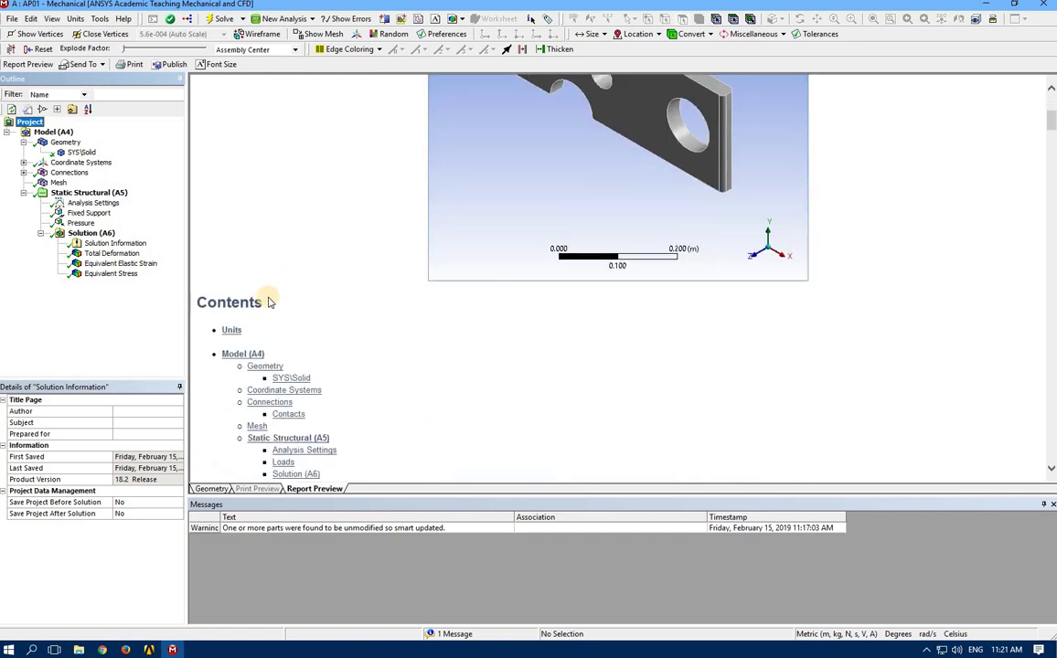
scroll(276, 314, "down", 20)
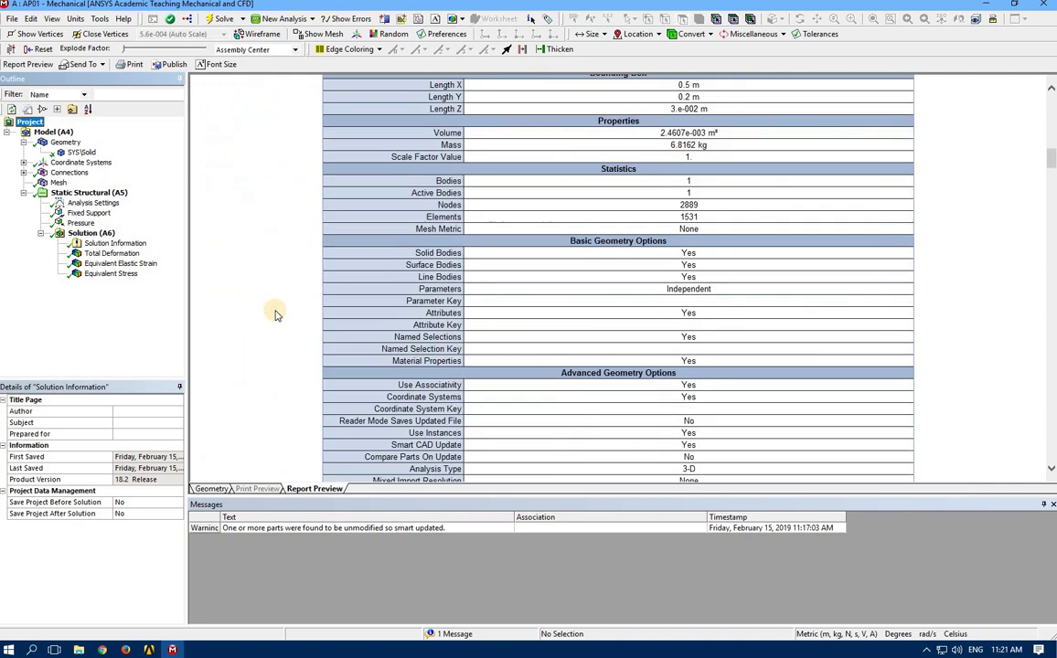
scroll(276, 314, "down", 20)
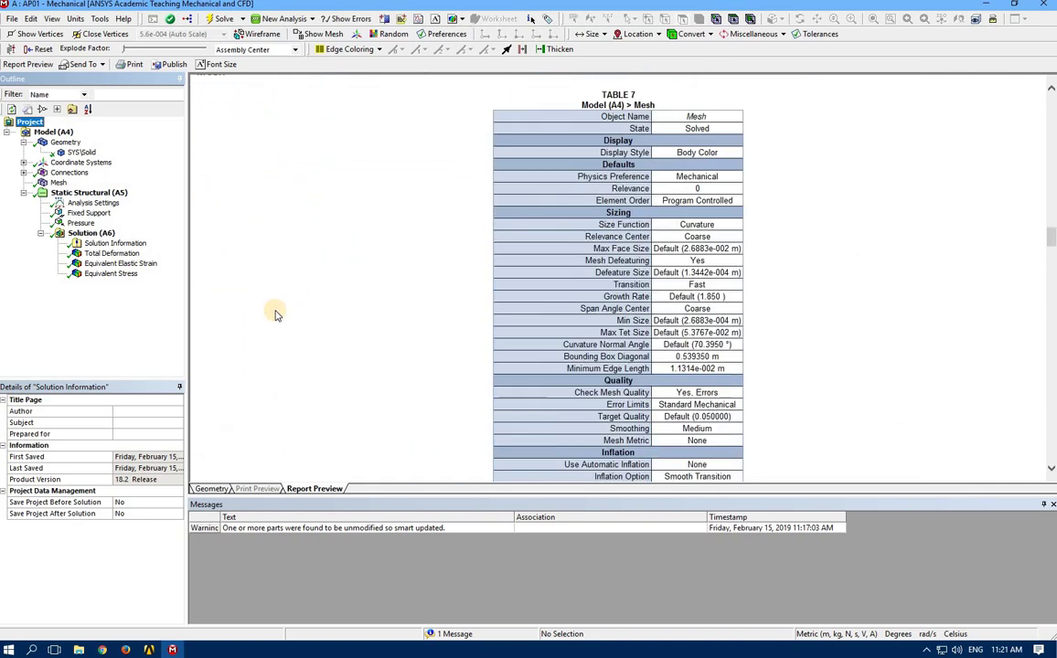
scroll(276, 313, "down", 20)
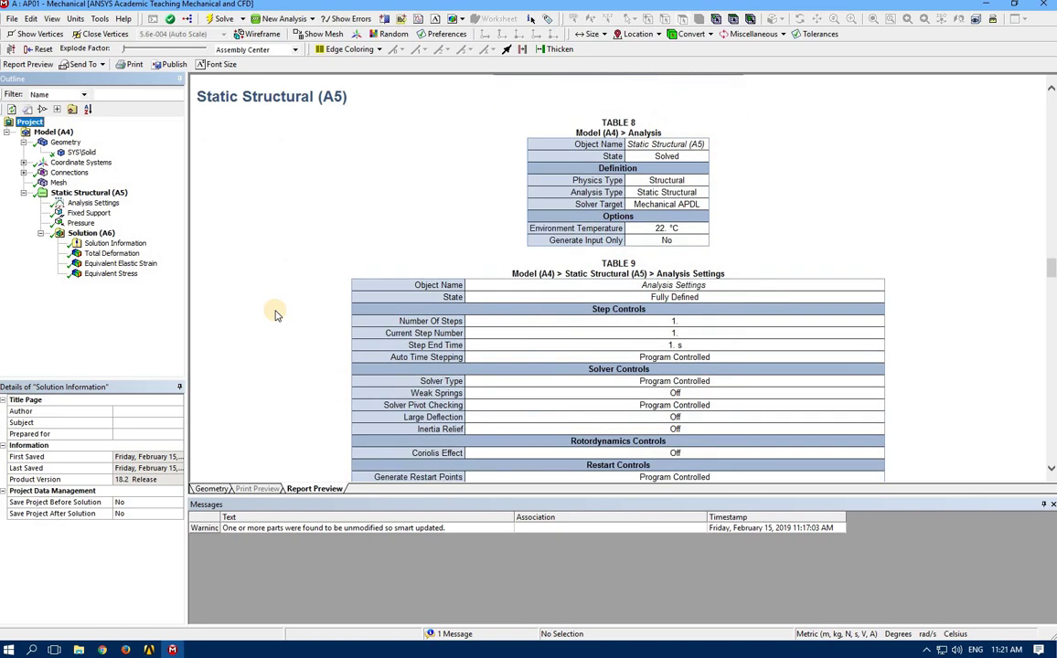
scroll(276, 314, "down", 20)
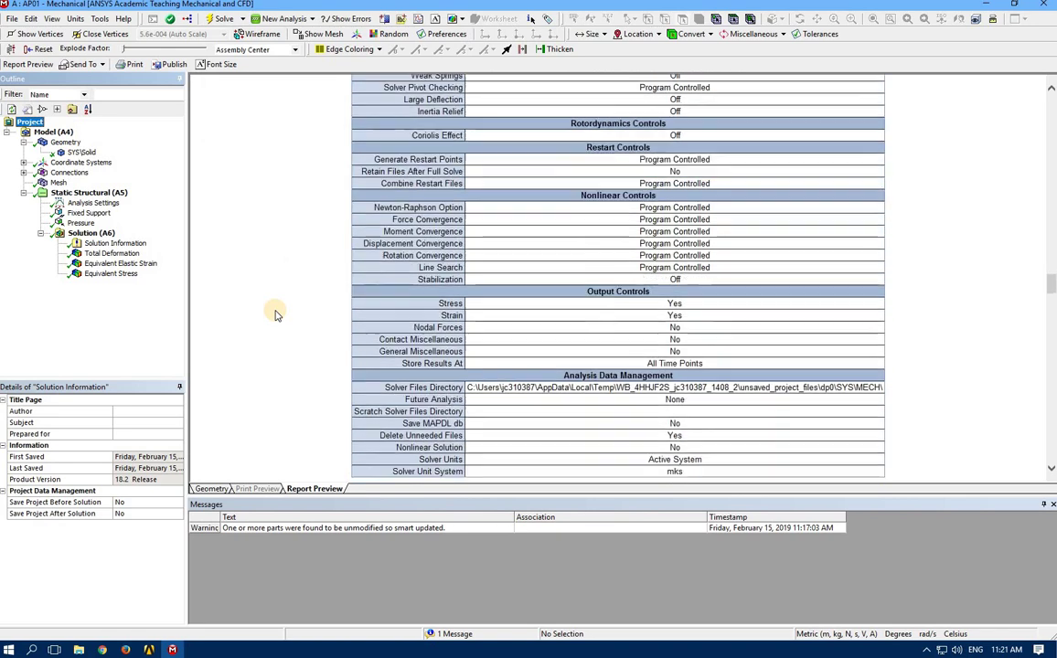
scroll(276, 313, "down", 20)
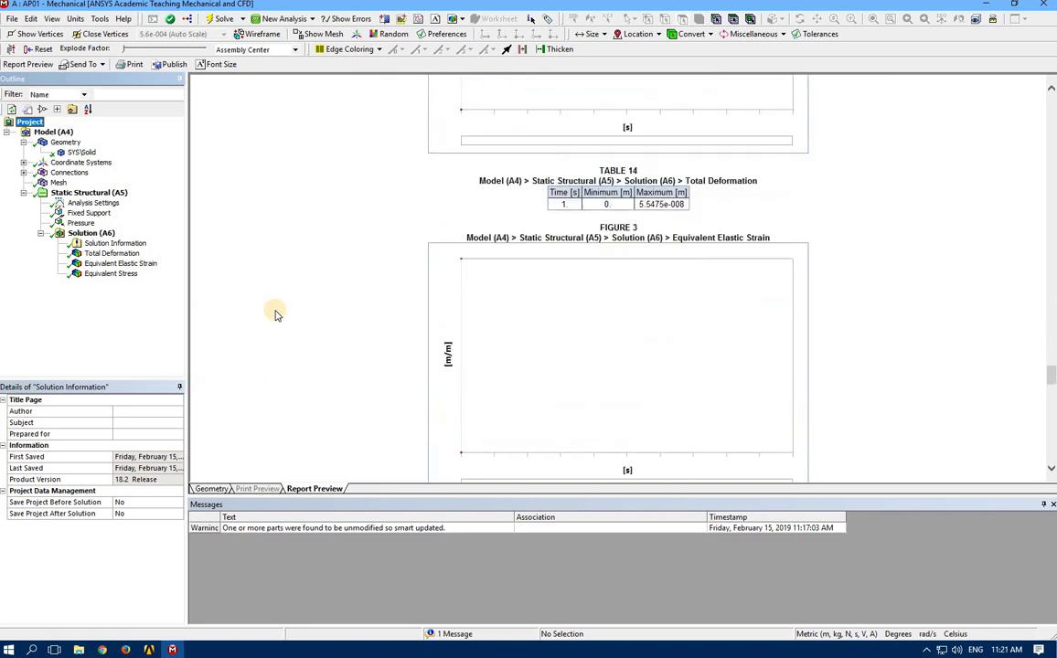
scroll(276, 314, "down", 15)
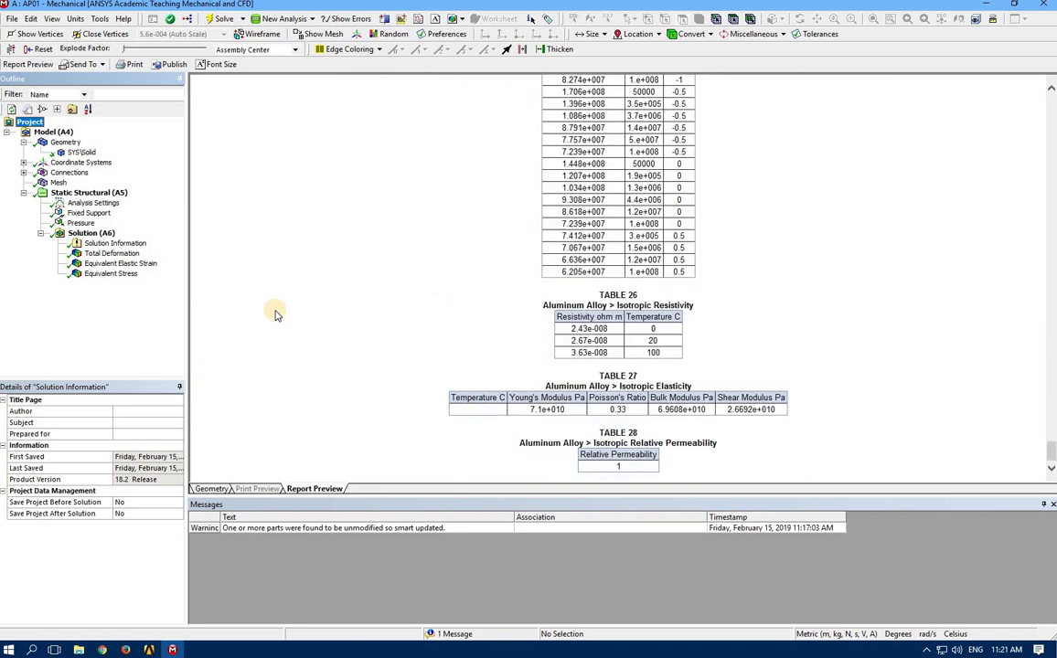
Step: Return to the geometry view and save the project as AP01 in the AP01 folder inside ANSYS WORKSHOP on the Desktop
left_click(209, 489)
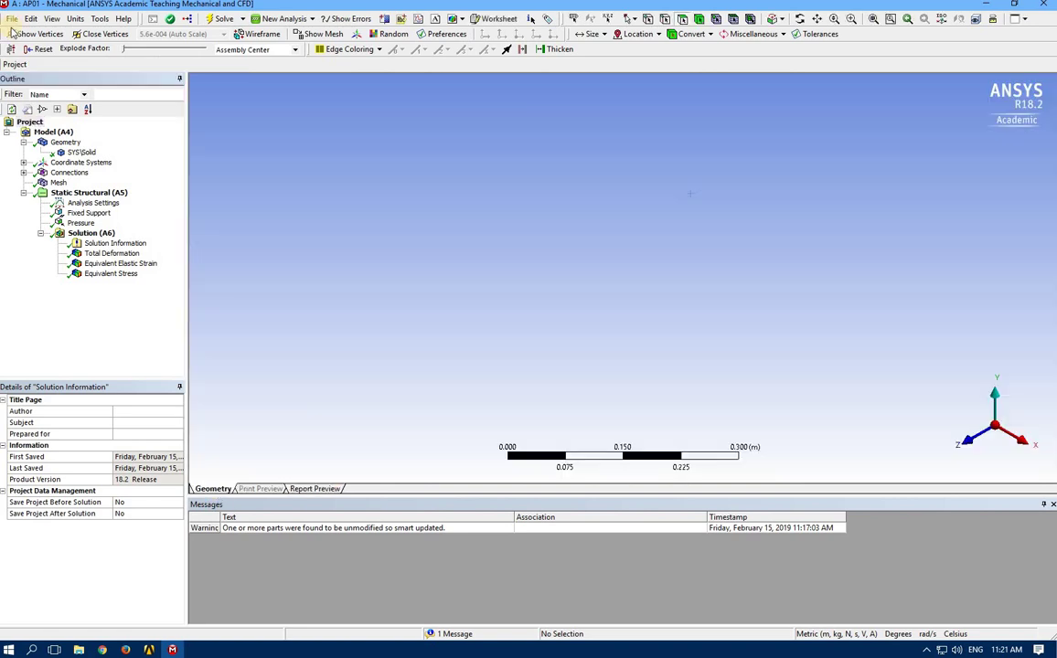
left_click(12, 18)
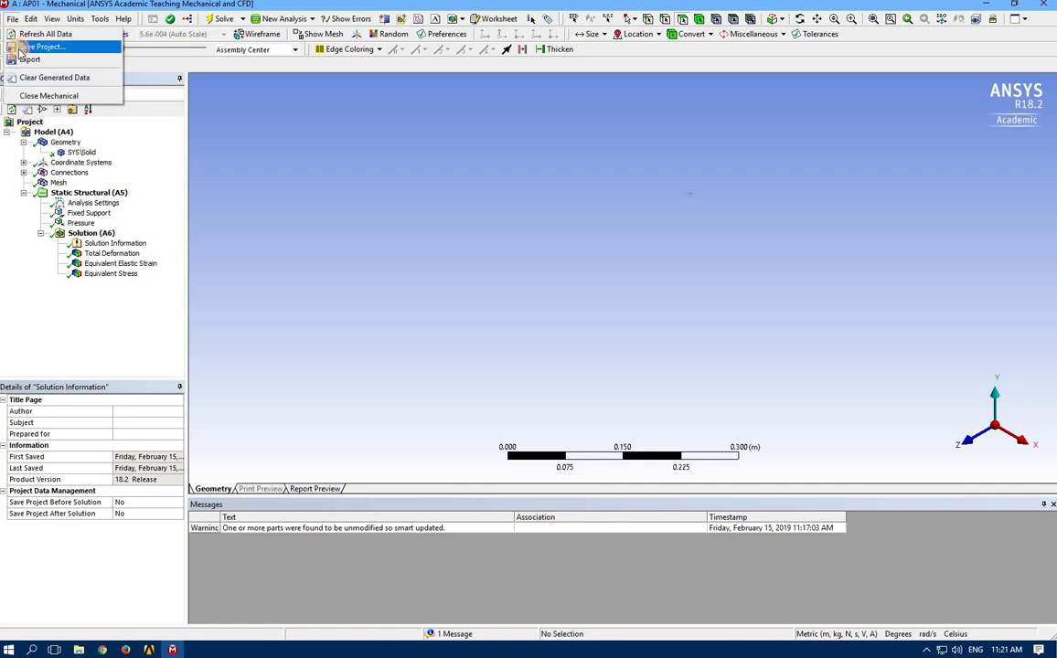
left_click(32, 46)
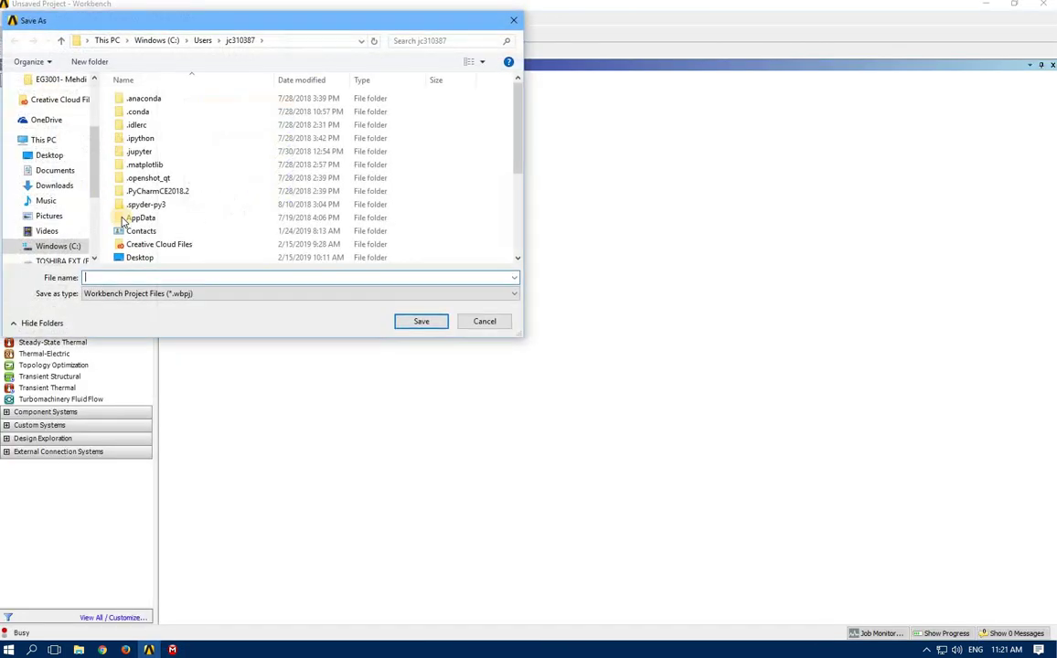
left_click(41, 155)
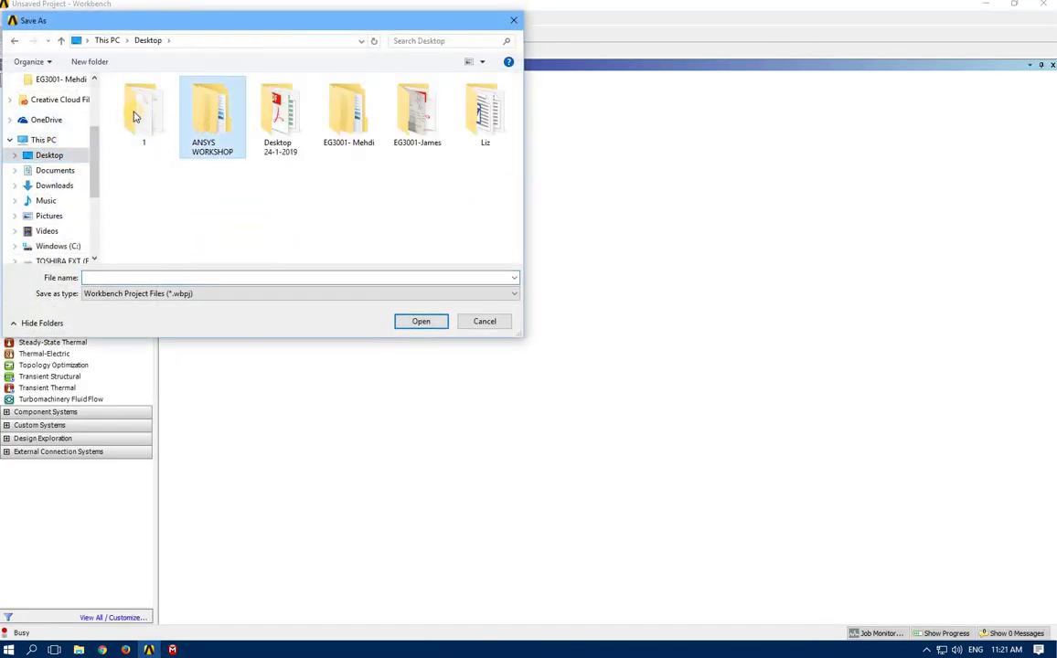
double_click(210, 117)
left_click(134, 99)
key("Return")
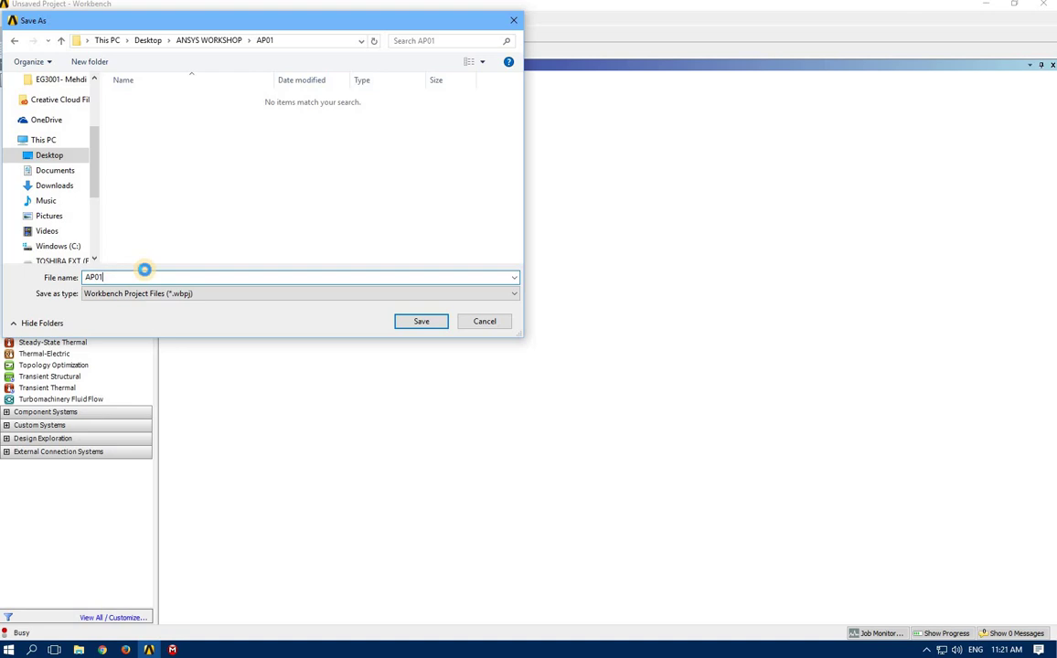
key("Return")
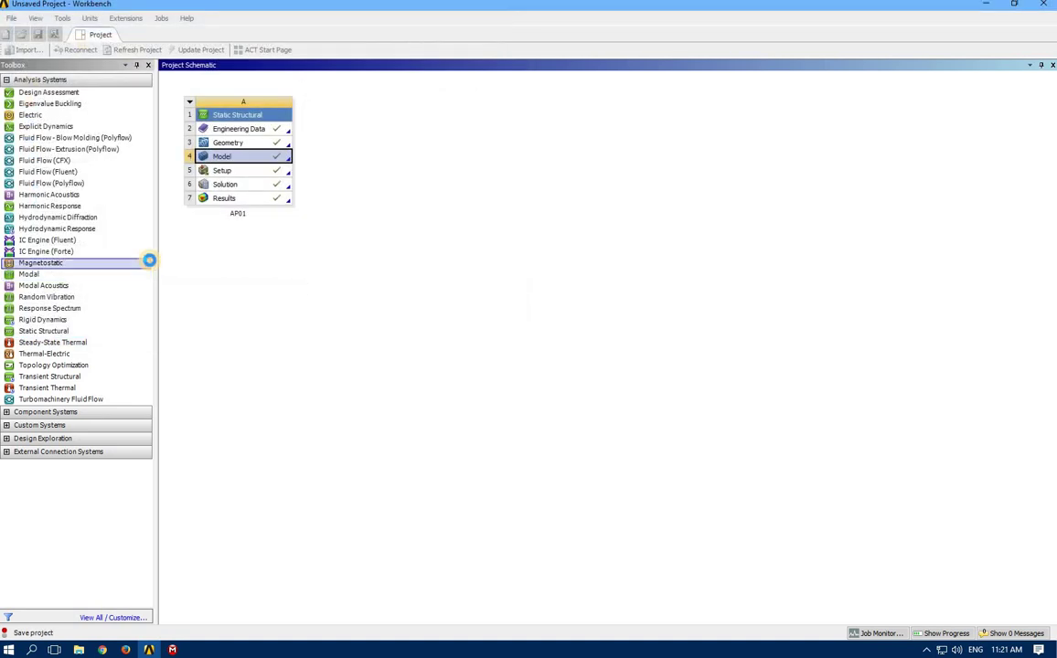